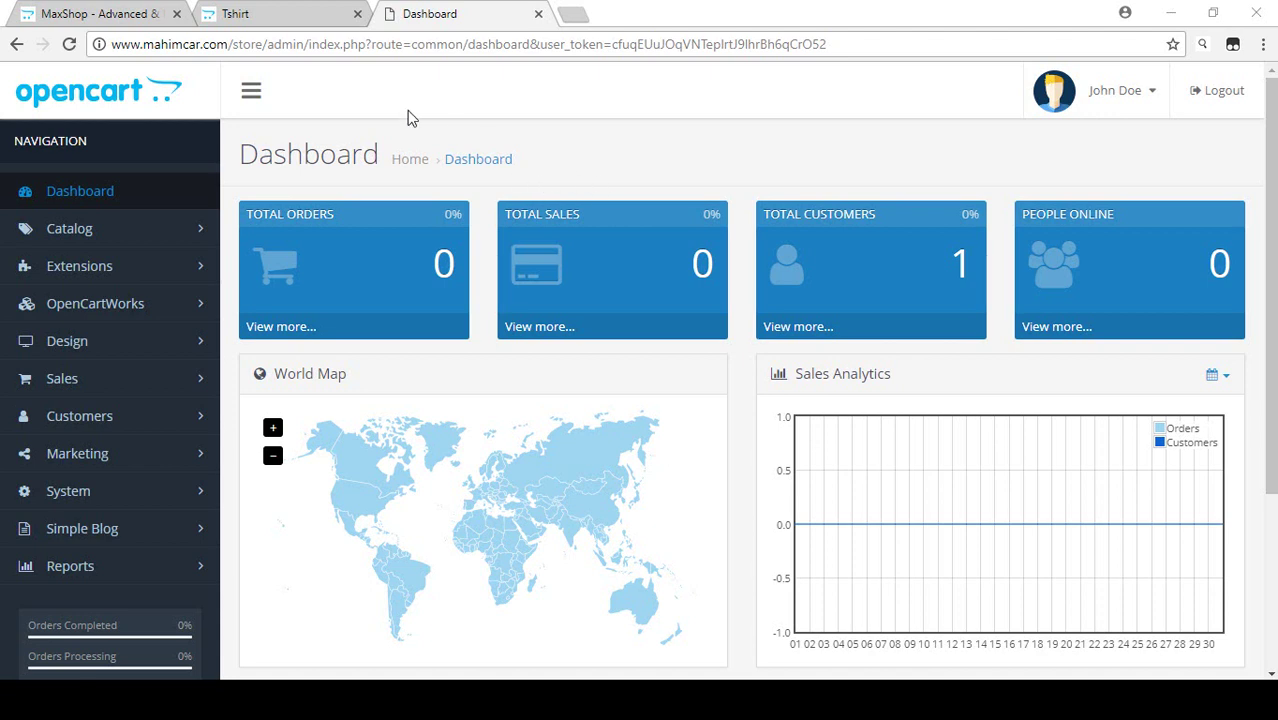
- Review the 12-entry Options list (Size, Checkbox, Colors, Date, Delivery Date), then view the Tshirt category
left_click(70, 236)
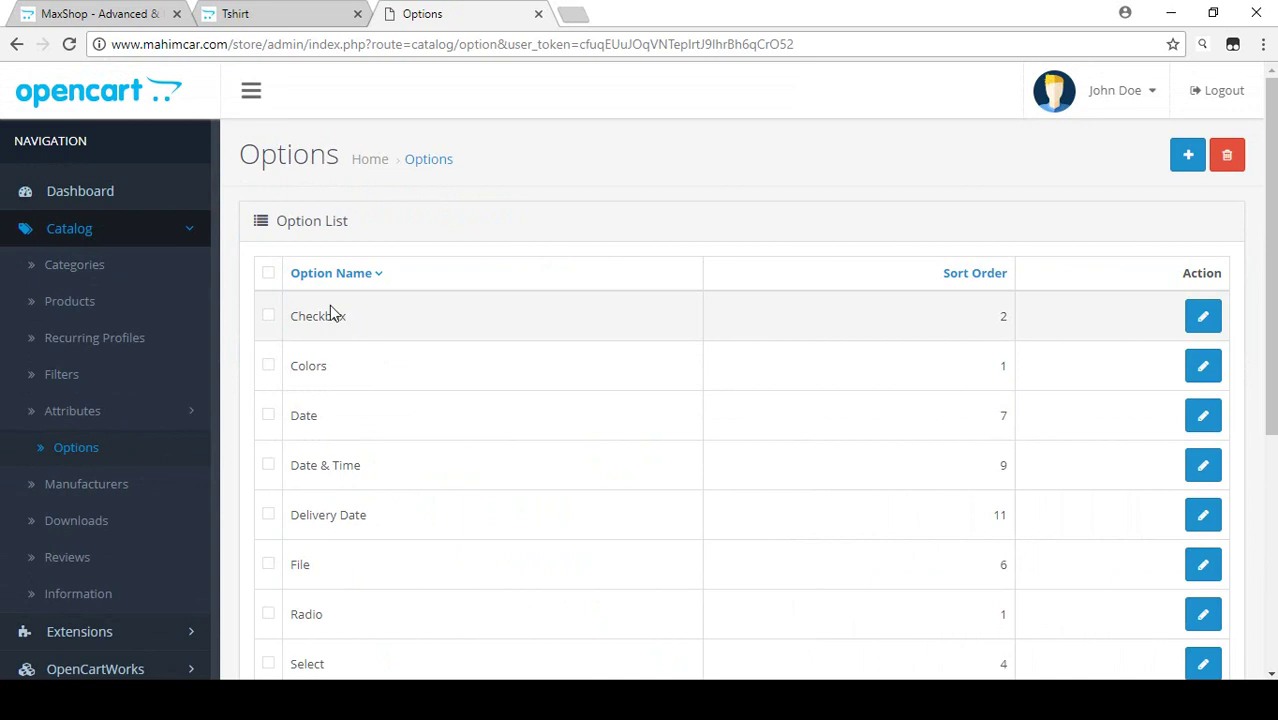
scroll(291, 257, "down", 1)
scroll(300, 280, "down", 3)
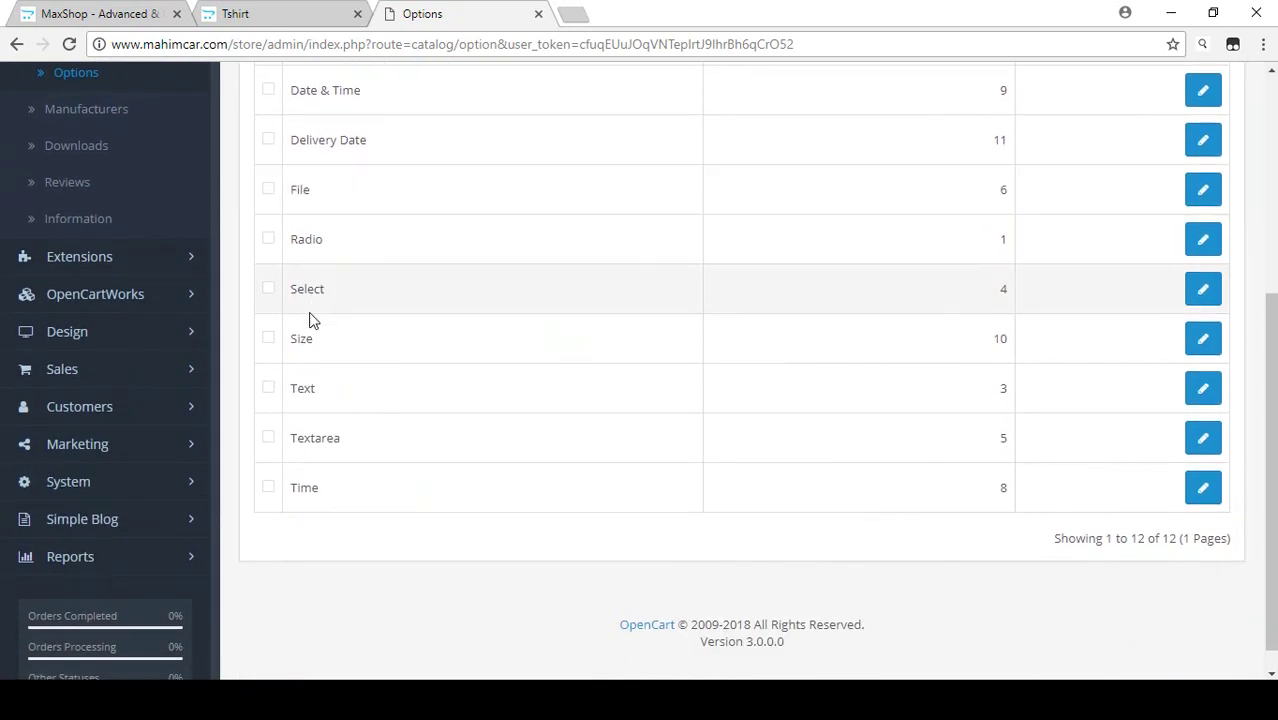
double_click(290, 338)
scroll(328, 343, "up", 3)
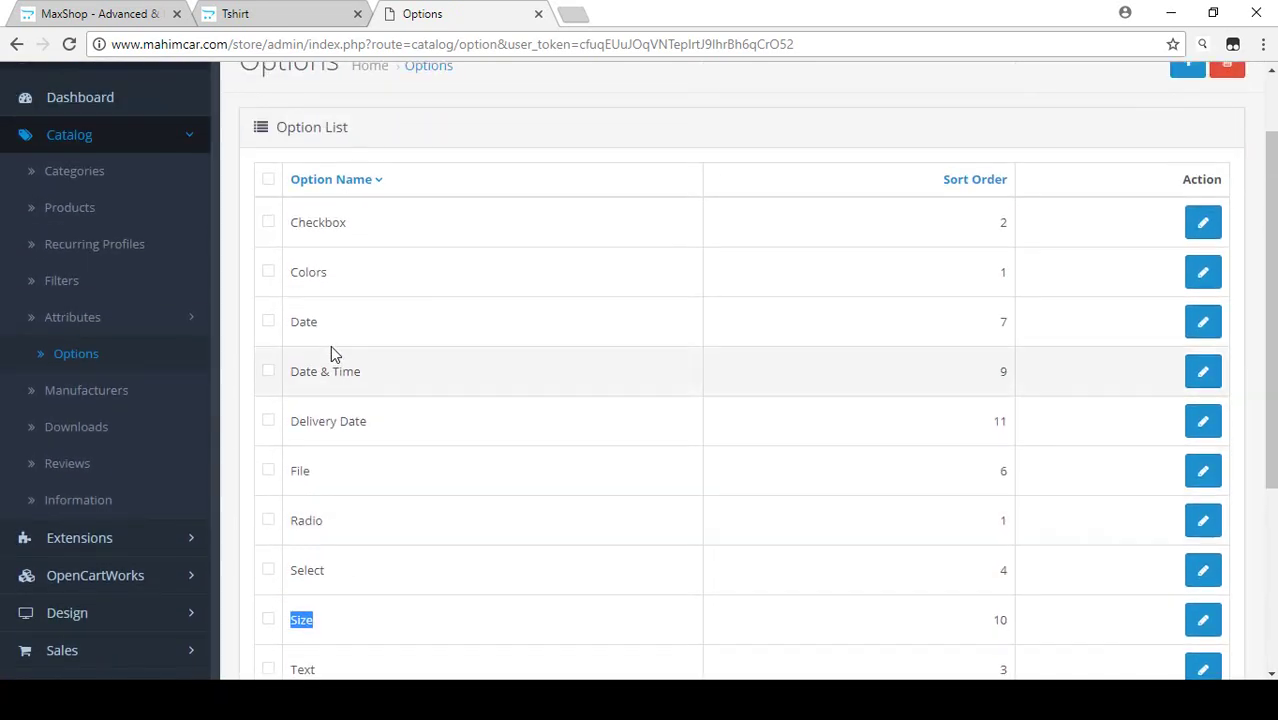
double_click(293, 222)
double_click(328, 272)
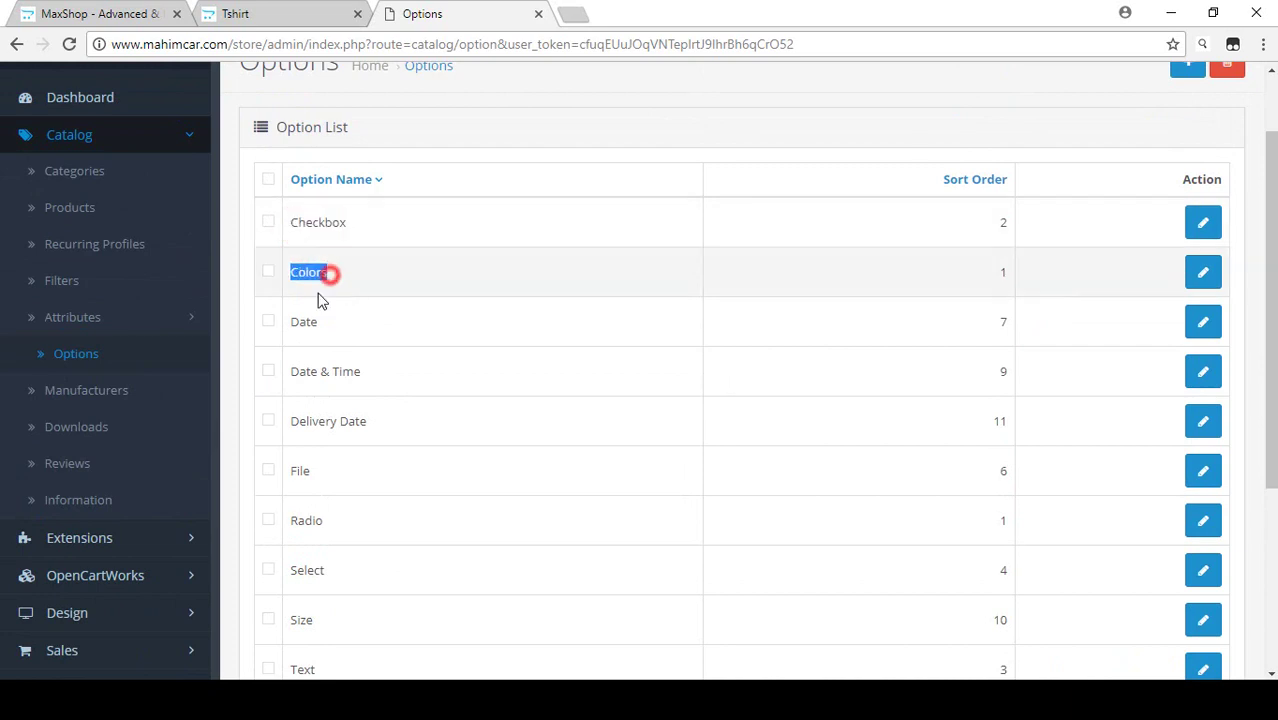
double_click(318, 321)
triple_click(382, 370)
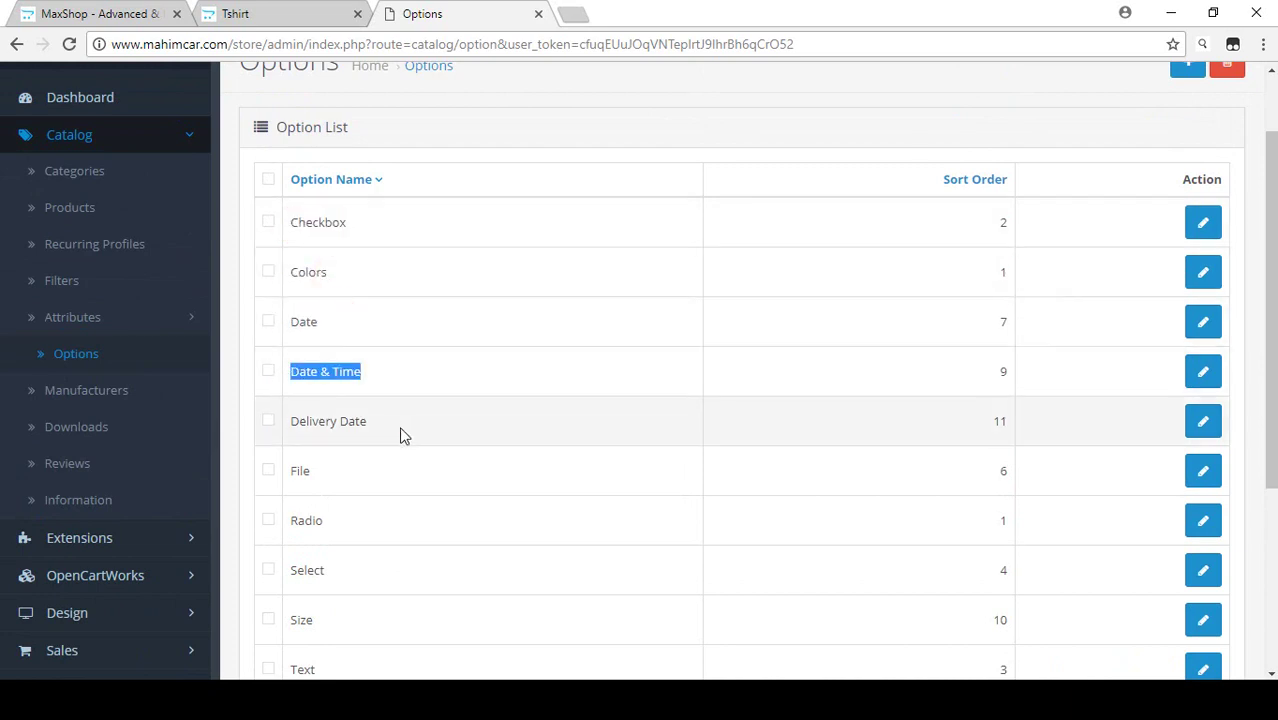
triple_click(400, 424)
scroll(345, 437, "down", 1)
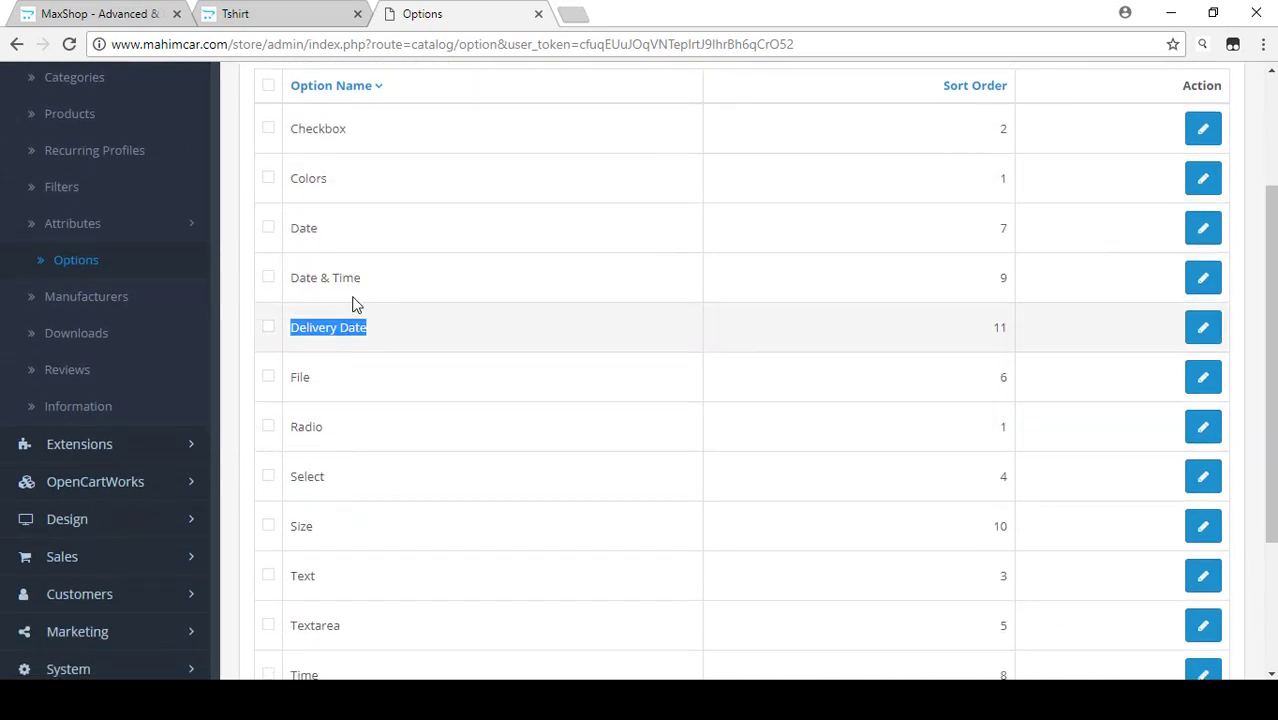
left_click(270, 14)
- Open Mans Tshirt 001 in a new tab, check its $100.00 in-stock page, then return to admin Options
right_click(476, 272)
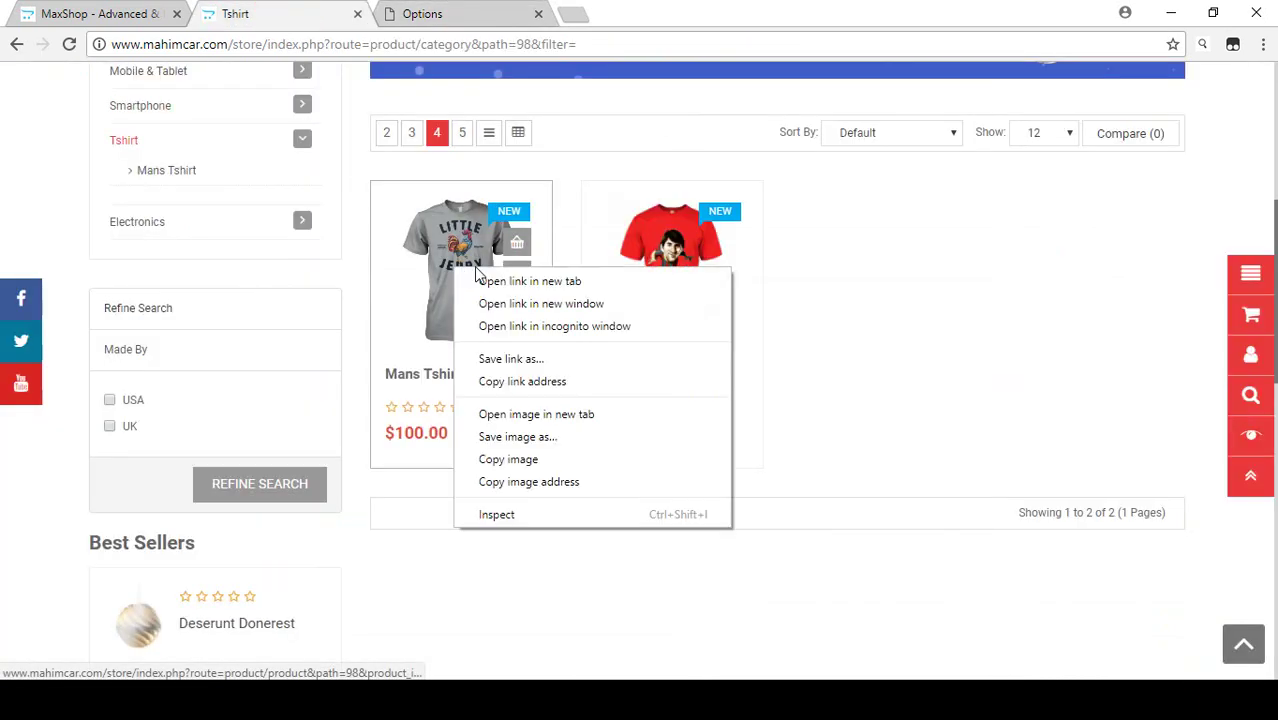
left_click(478, 281)
key("ctrl+Tab")
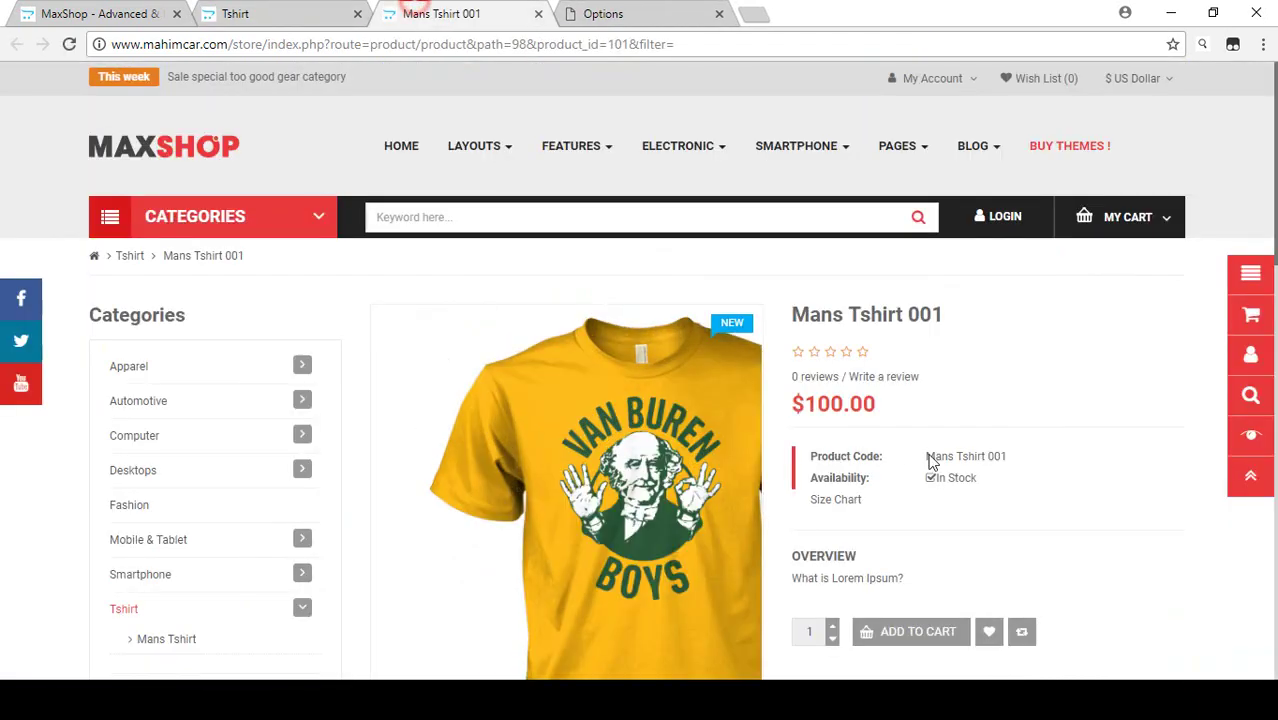
scroll(845, 471, "down", 1)
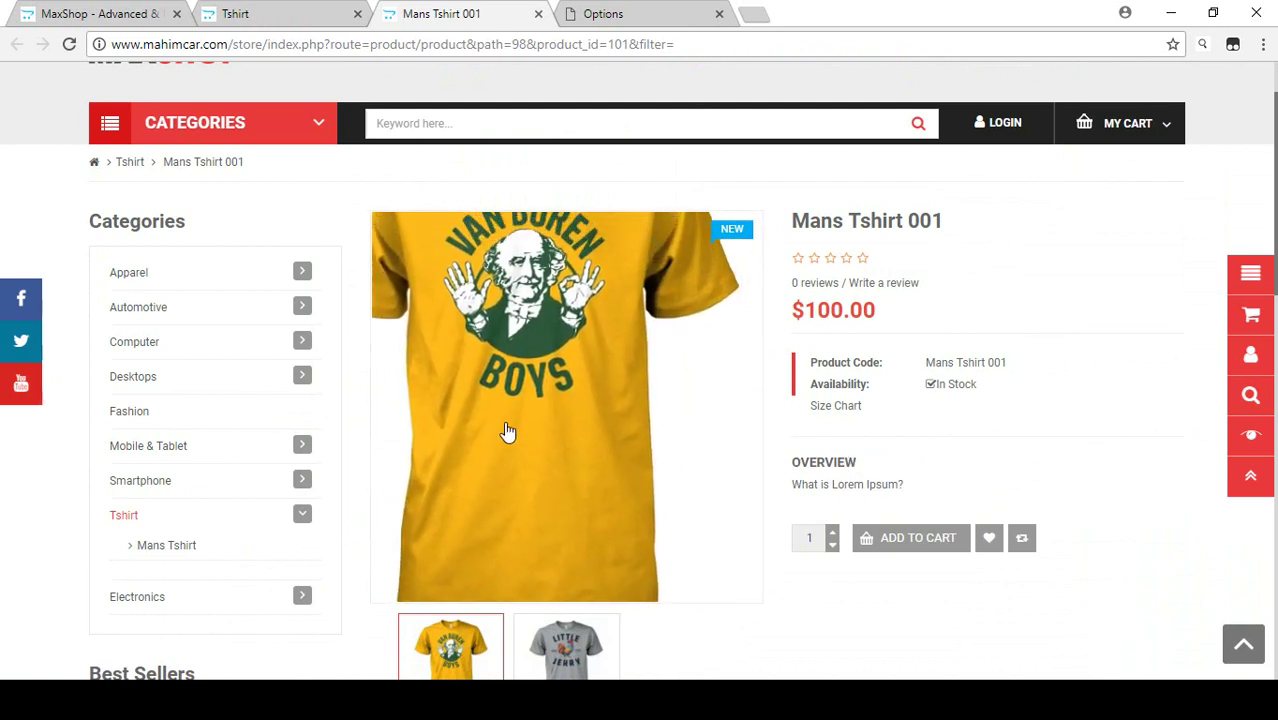
scroll(882, 331, "down", 1)
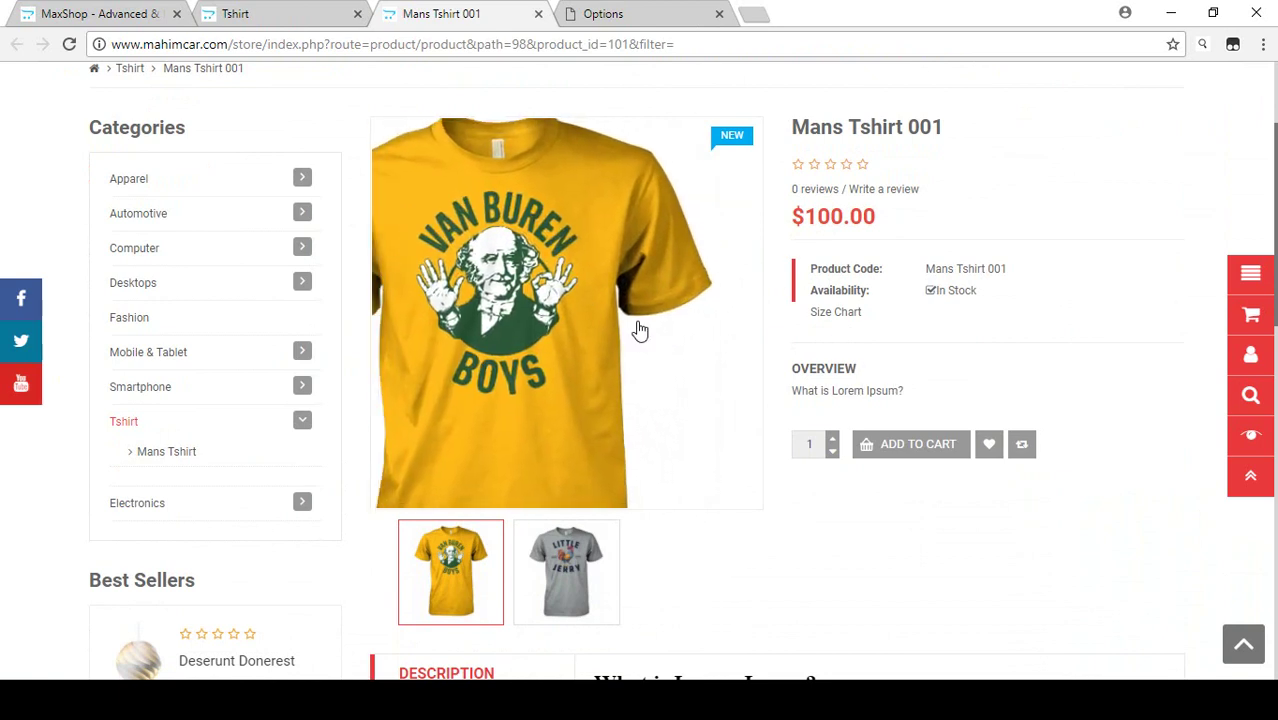
left_click(846, 388)
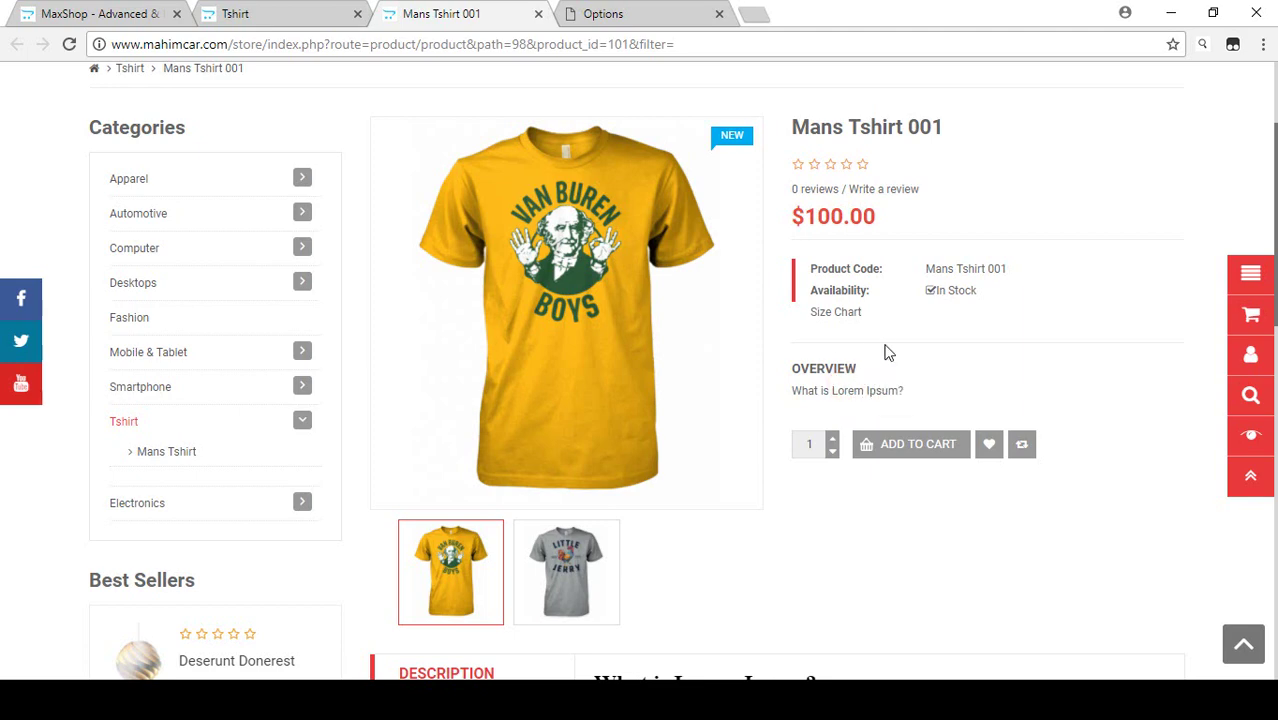
left_click(602, 14)
- Look over the existing Colors and Size options, then open a blank Add Option form
scroll(355, 418, "up", 1)
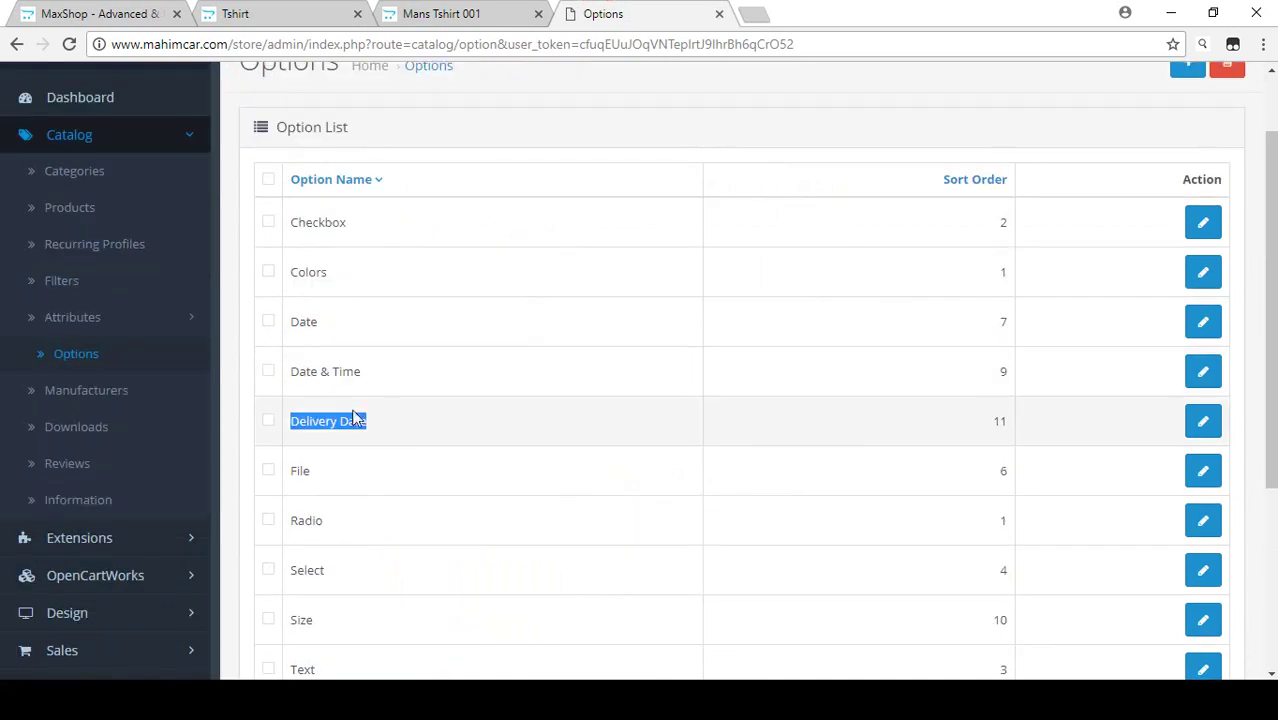
left_click_drag(340, 274, 292, 272)
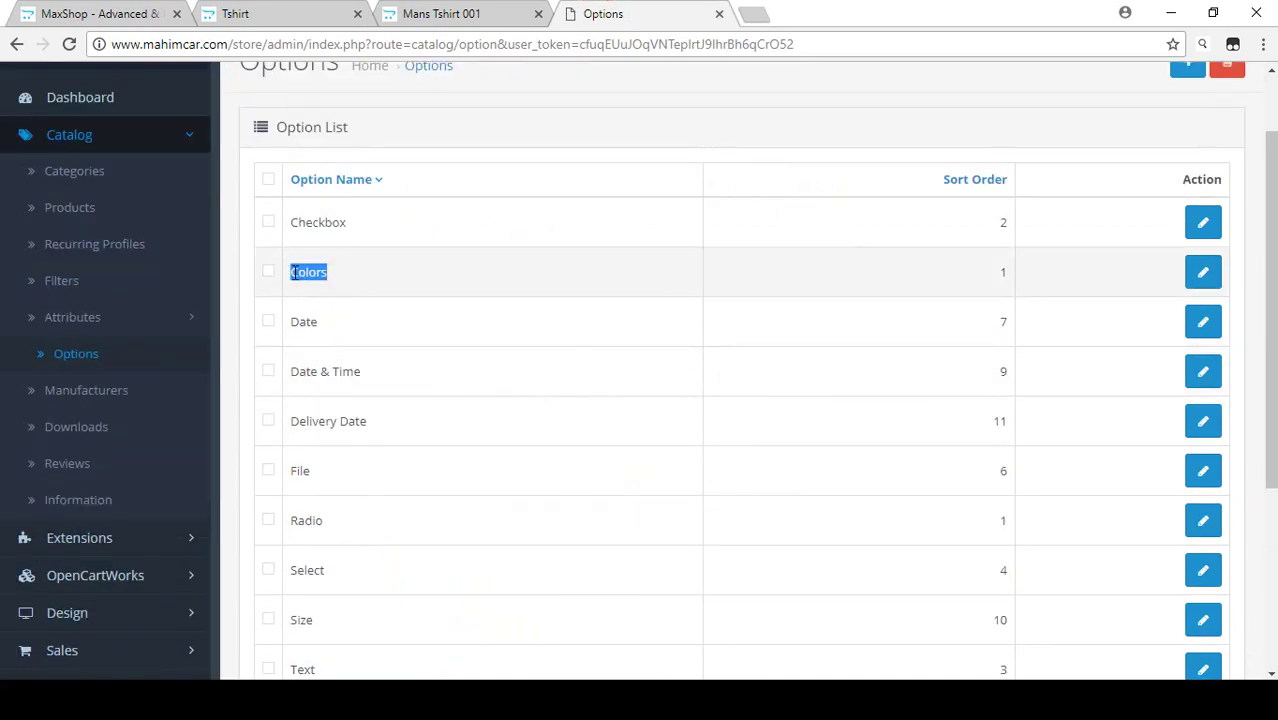
scroll(330, 310, "down", 2)
double_click(345, 436)
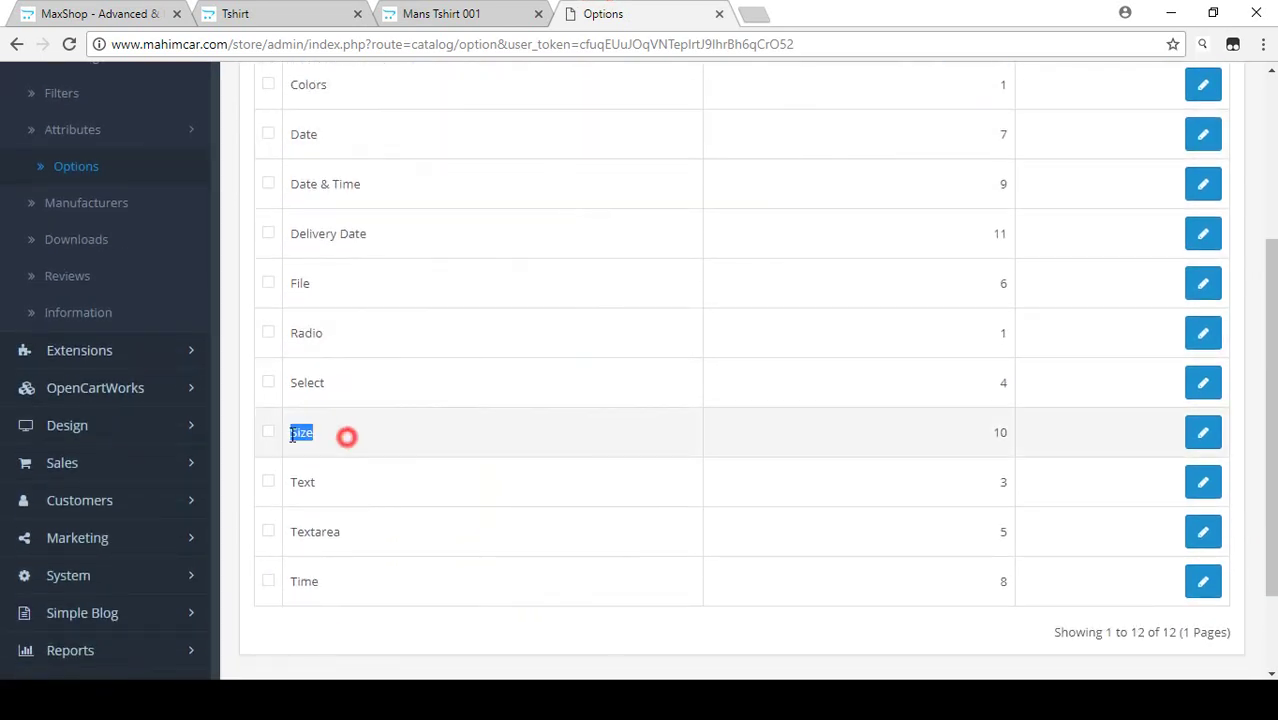
scroll(476, 446, "up", 3)
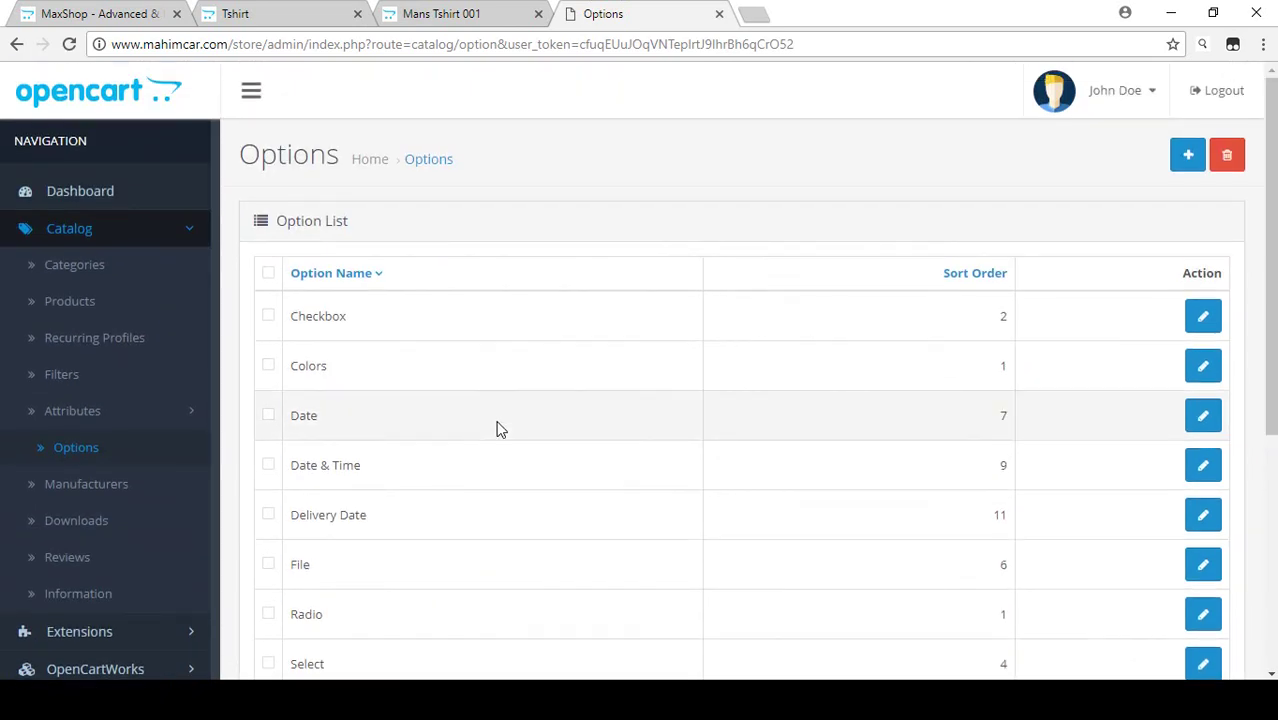
left_click(1182, 158)
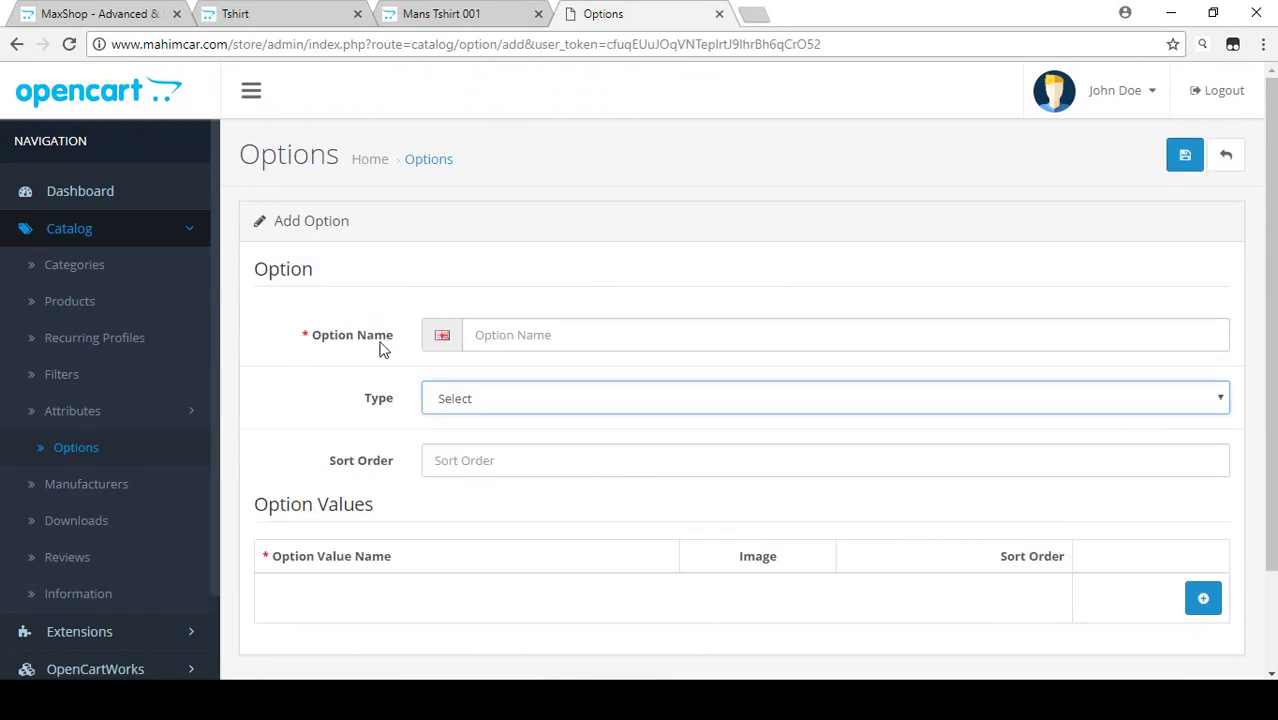
- Name the new option 'Tshirt Size', keep its type as Select, and give it sort order 1
left_click(500, 338)
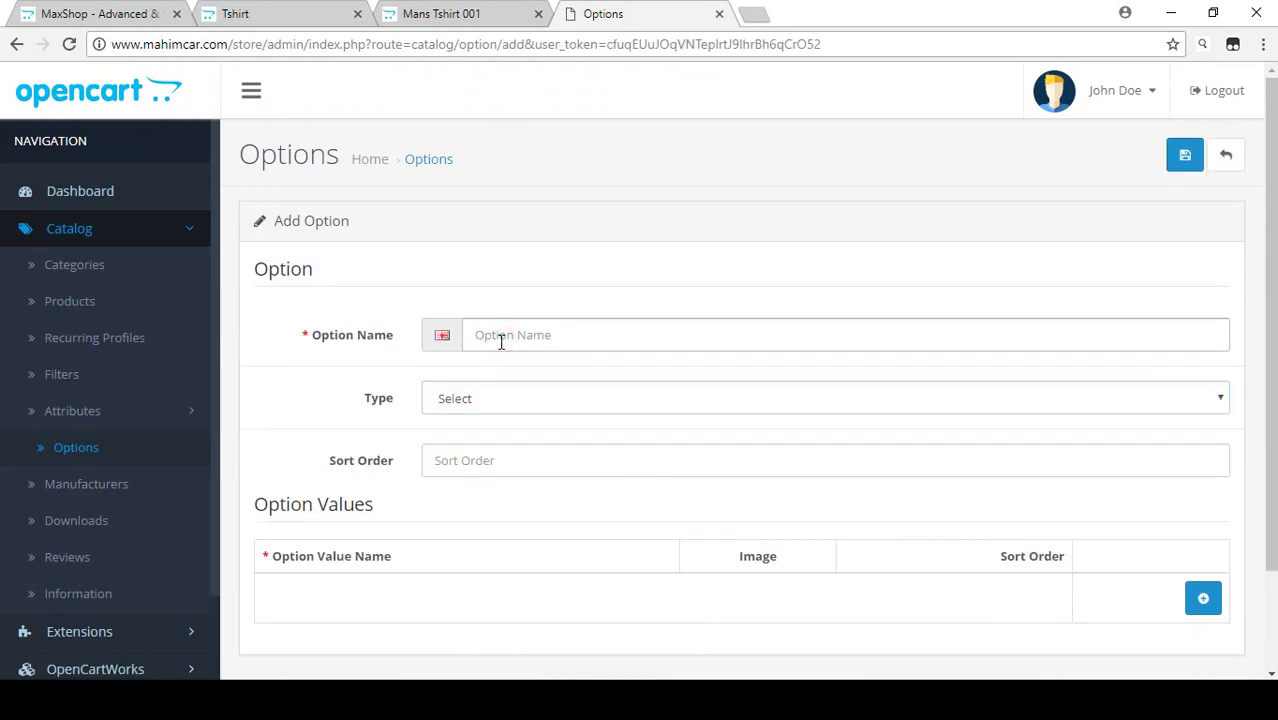
type("Tshirt Size")
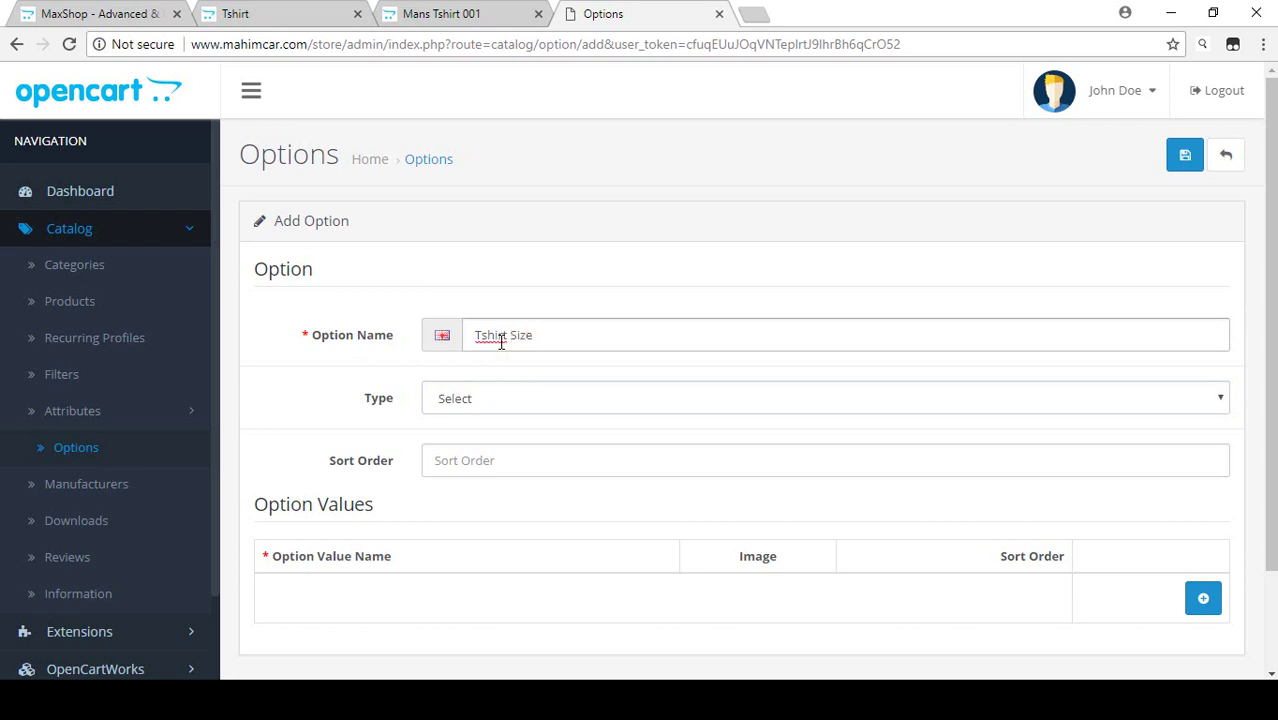
left_click(312, 342)
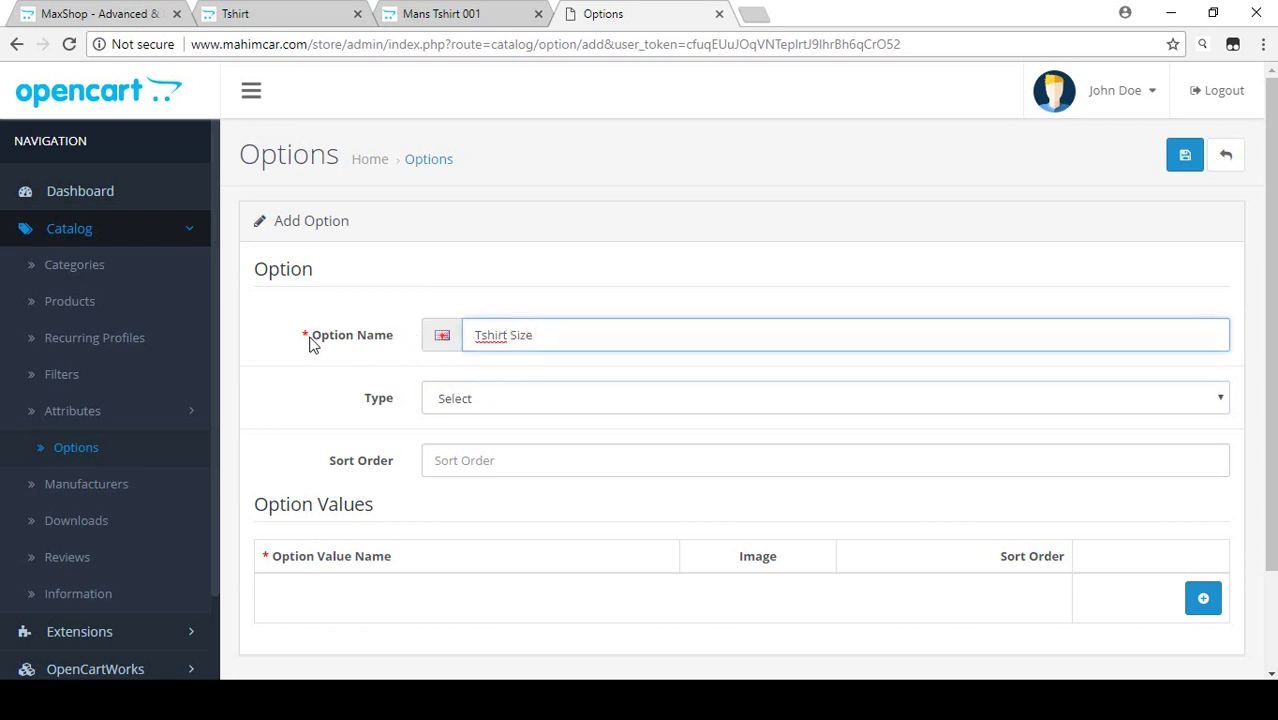
left_click(528, 331)
scroll(360, 390, "down", 1)
left_click(456, 316)
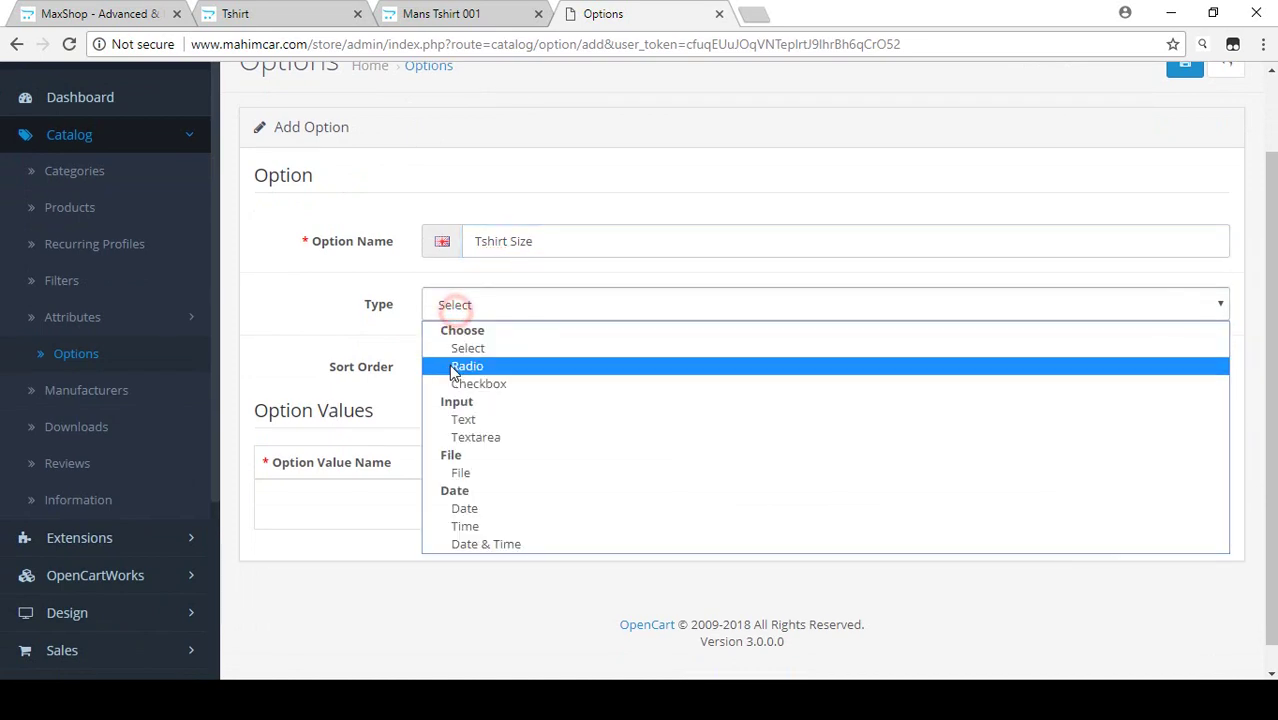
left_click(477, 347)
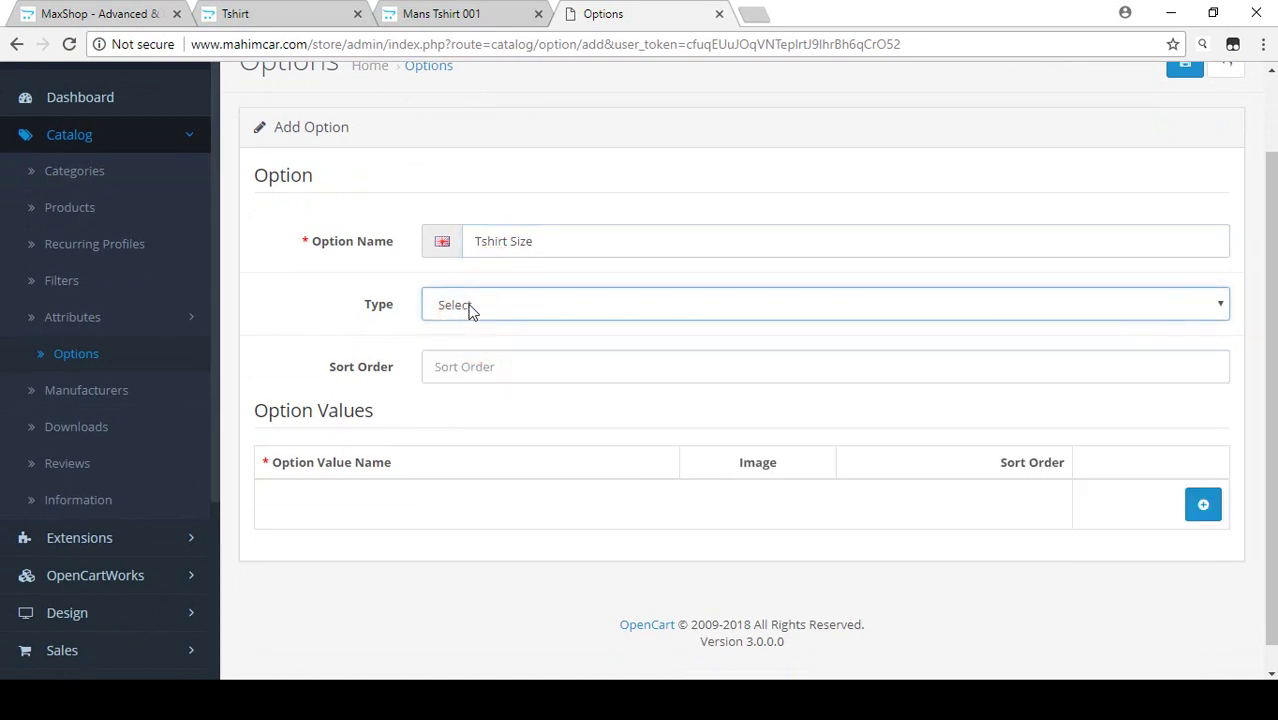
left_click(441, 367)
type("1")
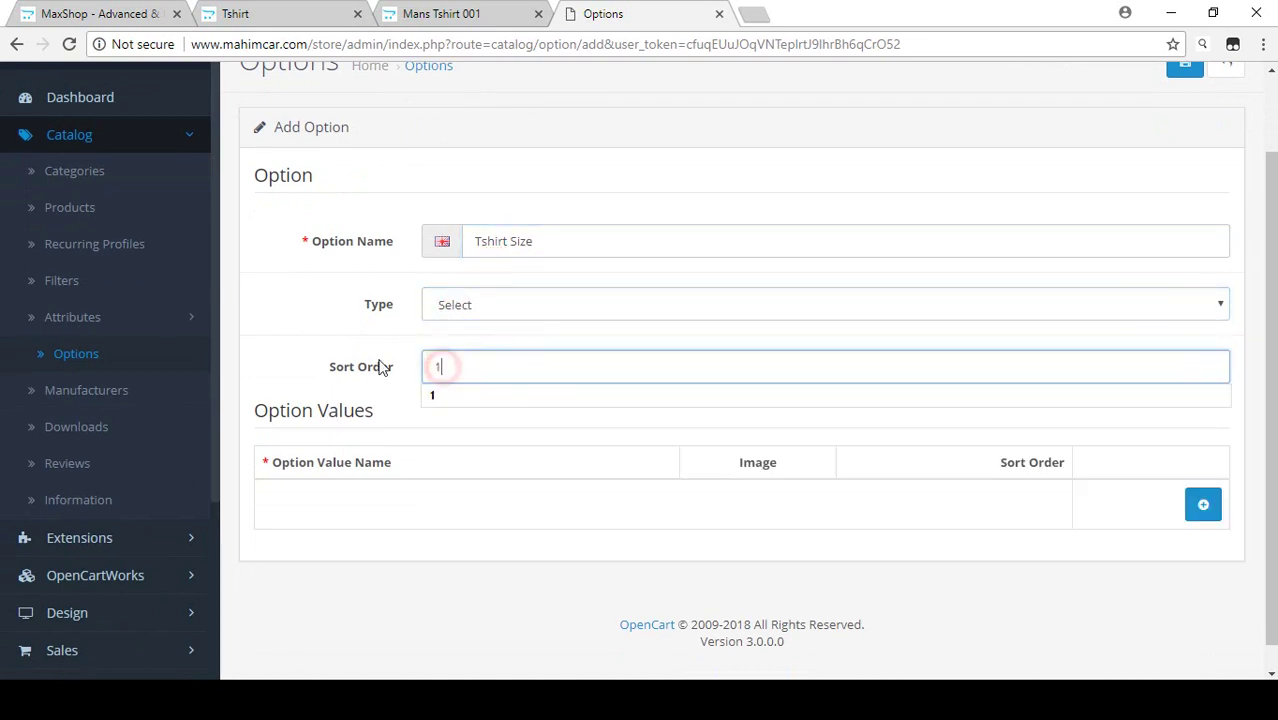
left_click(332, 320)
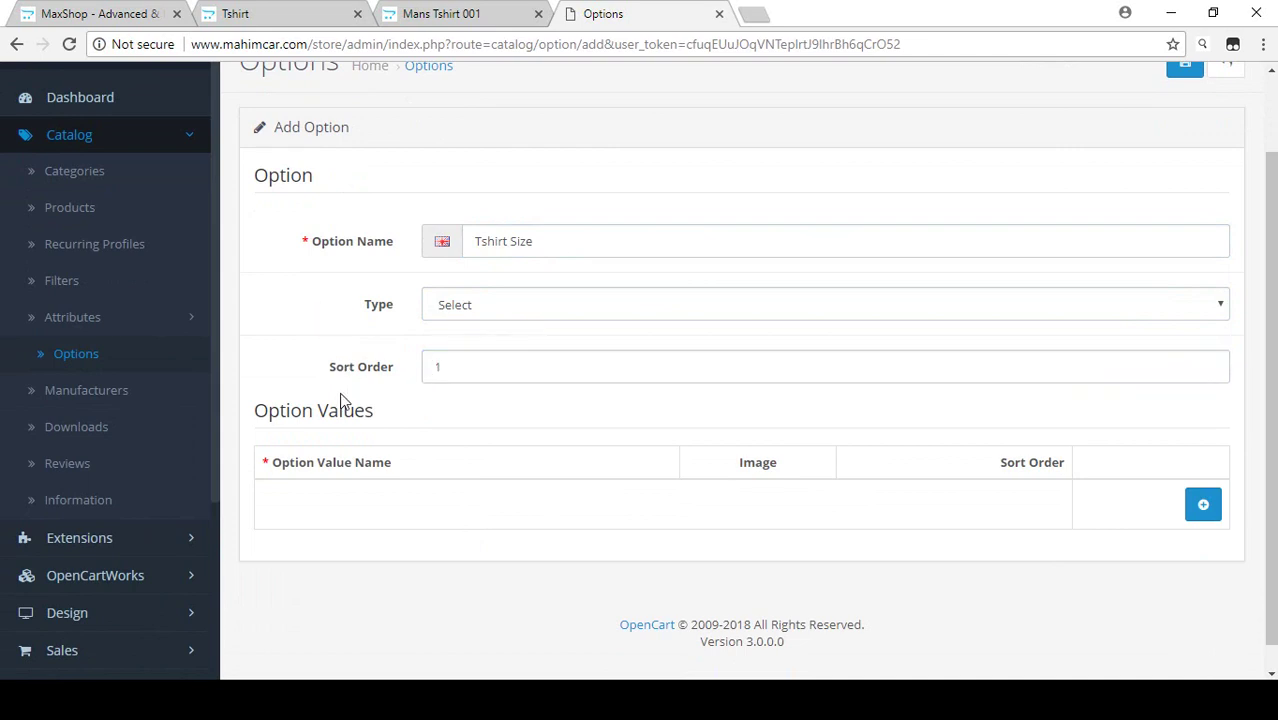
scroll(296, 456, "down", 1)
- Add three option value rows named S, M and L
left_click(1205, 477)
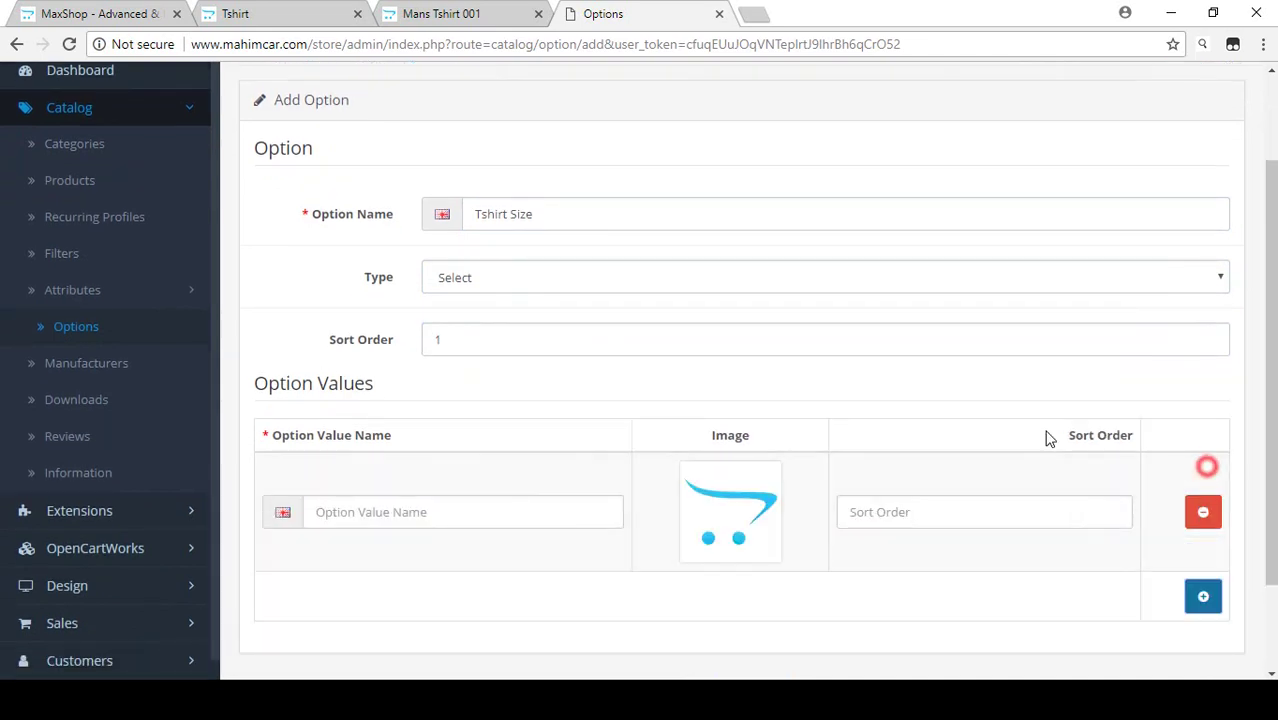
scroll(1155, 448, "down", 3)
left_click(1215, 471)
scroll(1197, 510, "down", 2)
left_click(1201, 505)
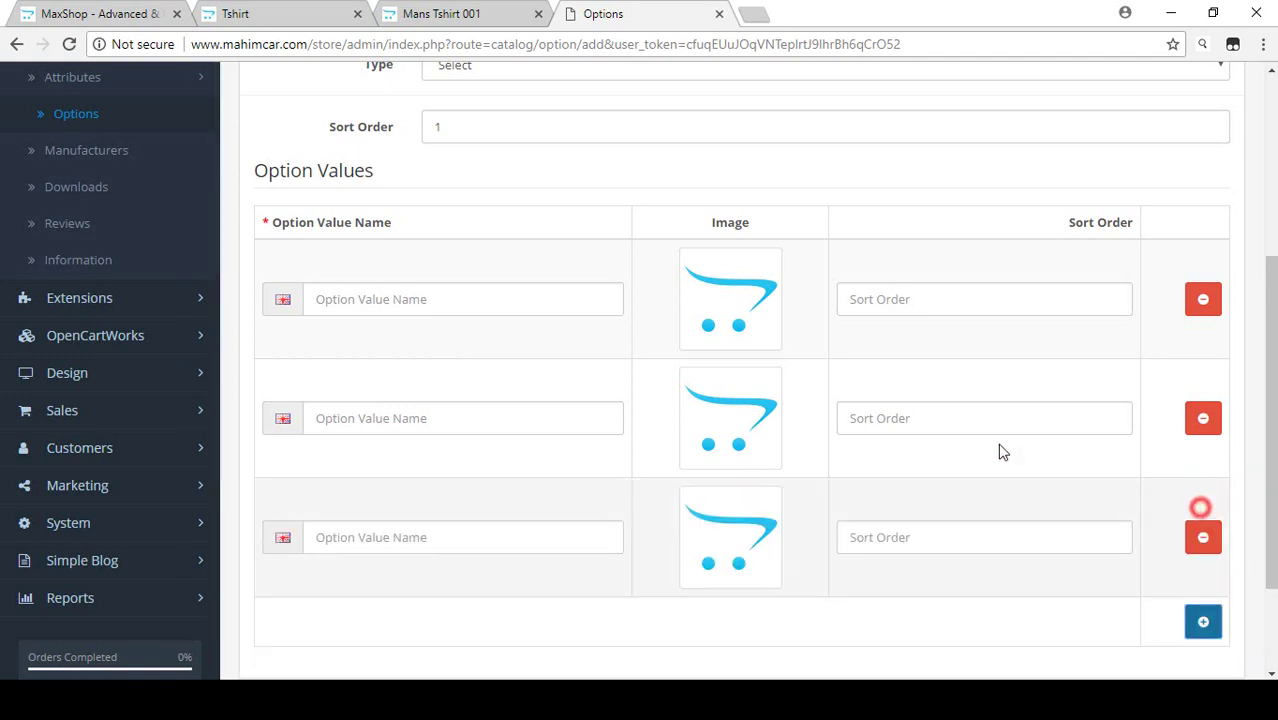
left_click(465, 311)
type("S")
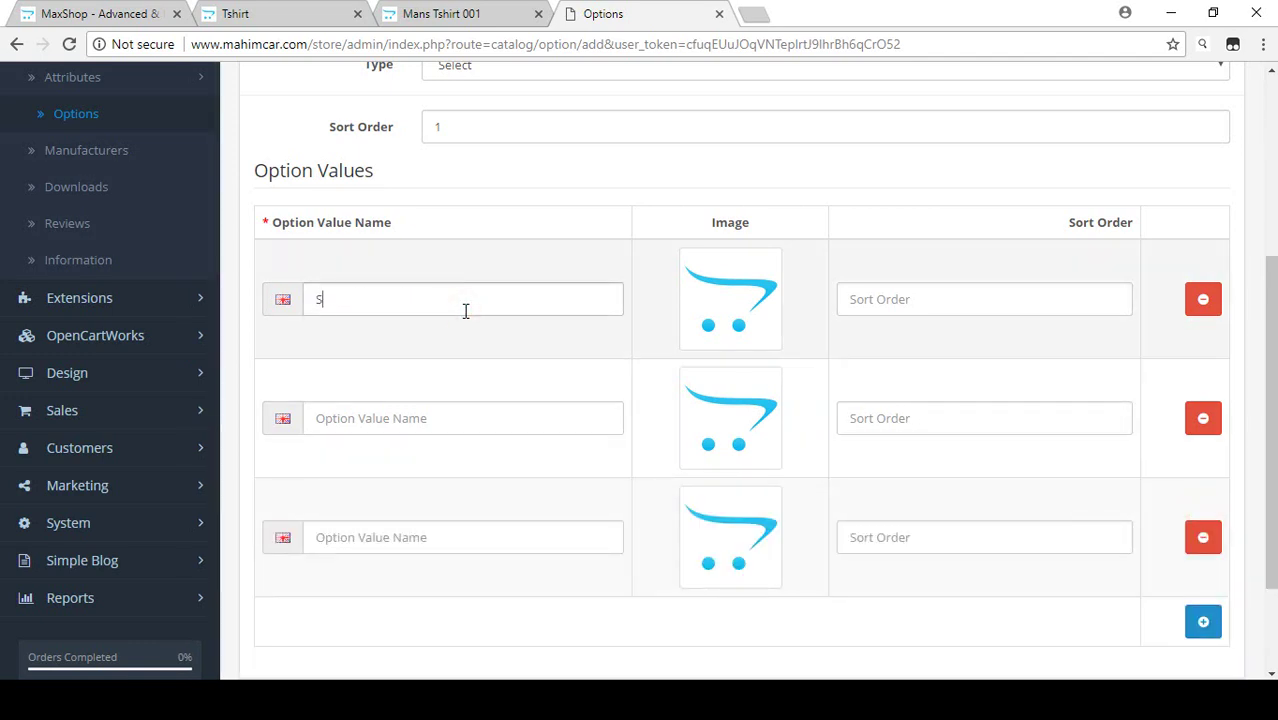
left_click(352, 410)
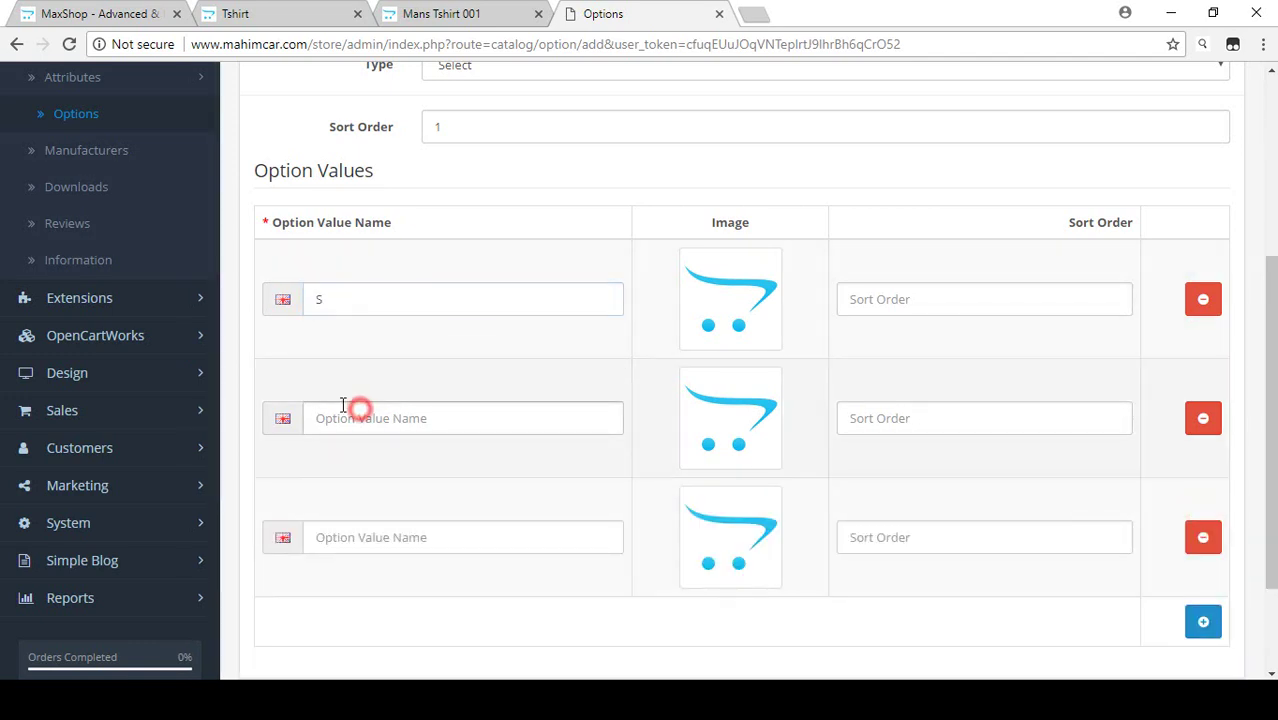
type("M")
left_click(340, 532)
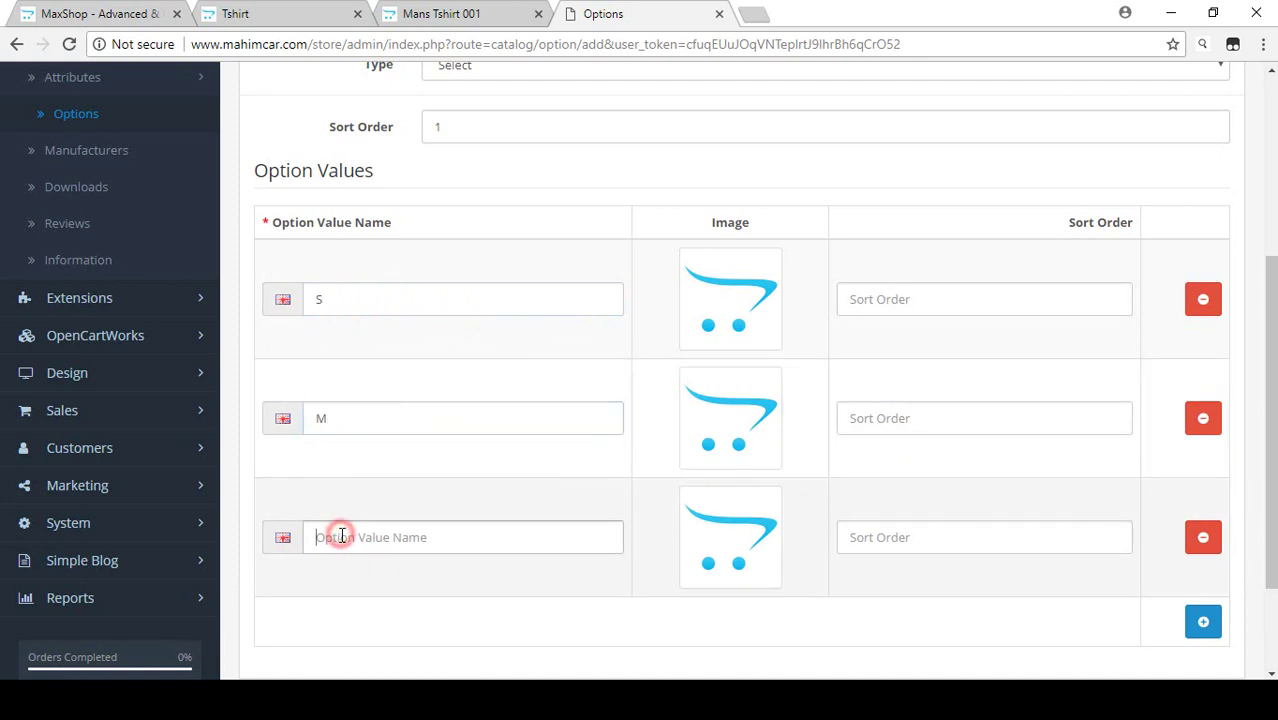
type("L")
left_click(428, 592)
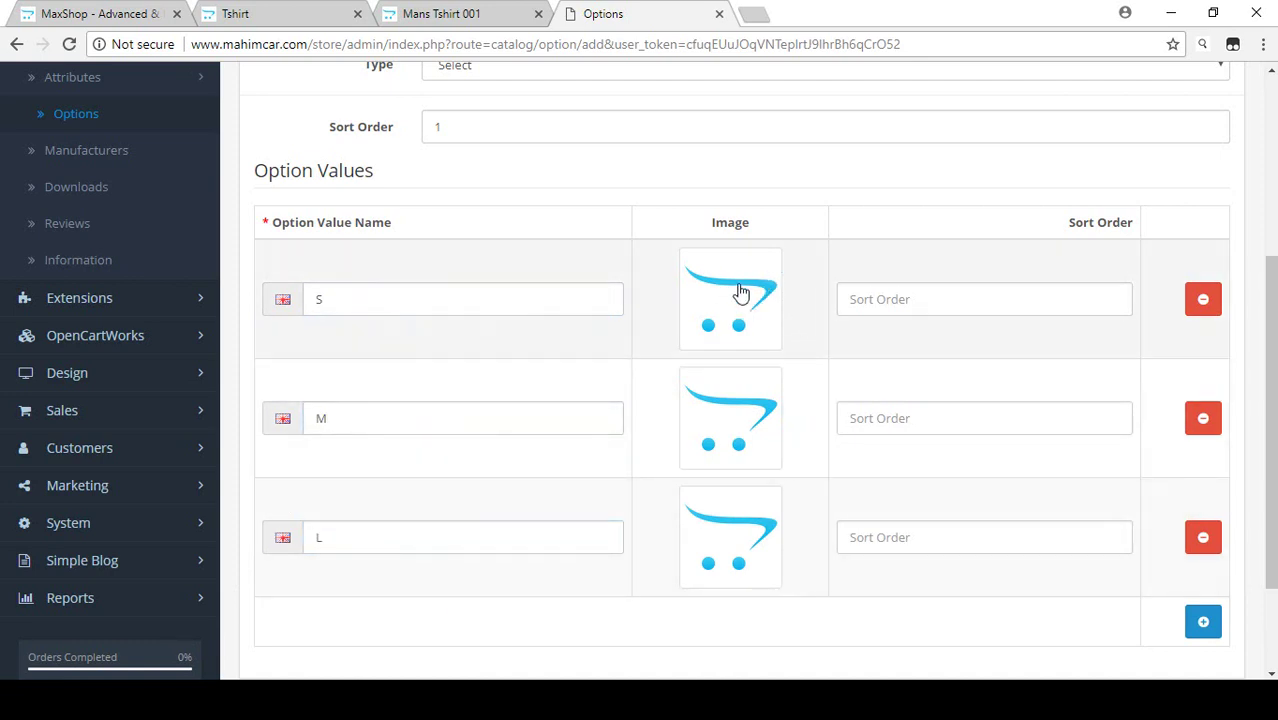
- Give the S, M and L values sort orders 1, 2 and 3, and save the option
left_click(892, 302)
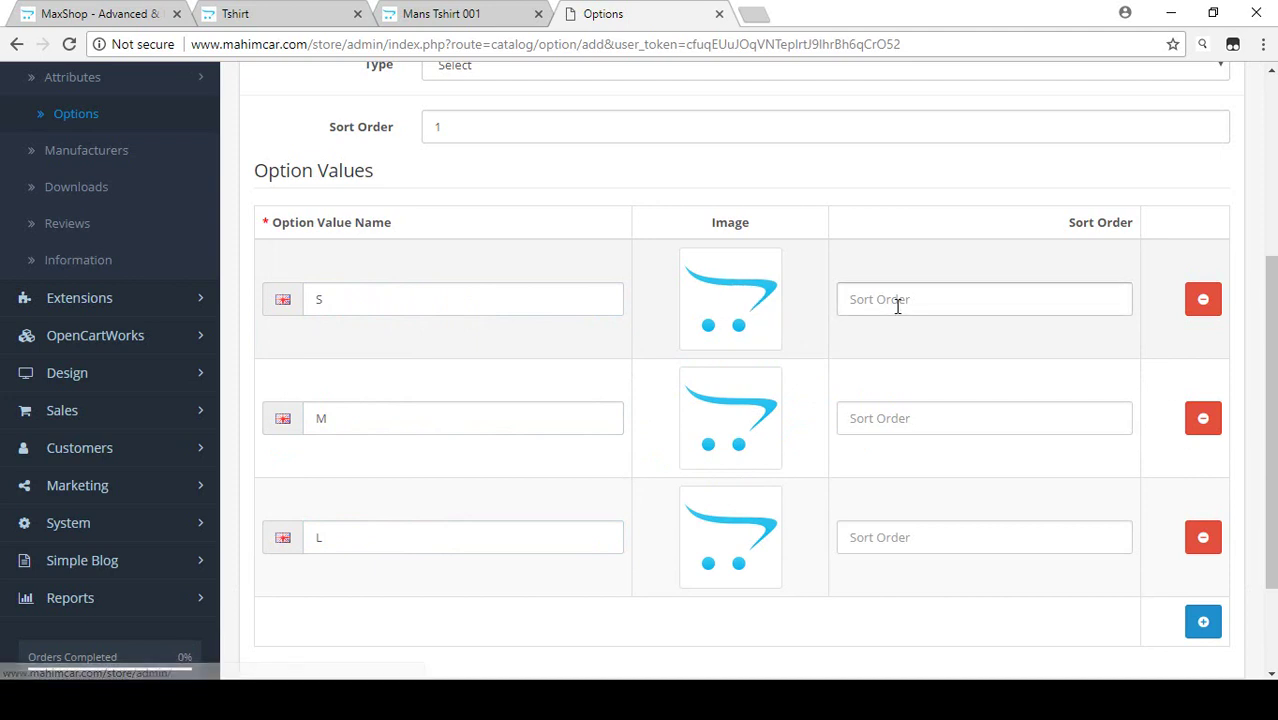
type("1")
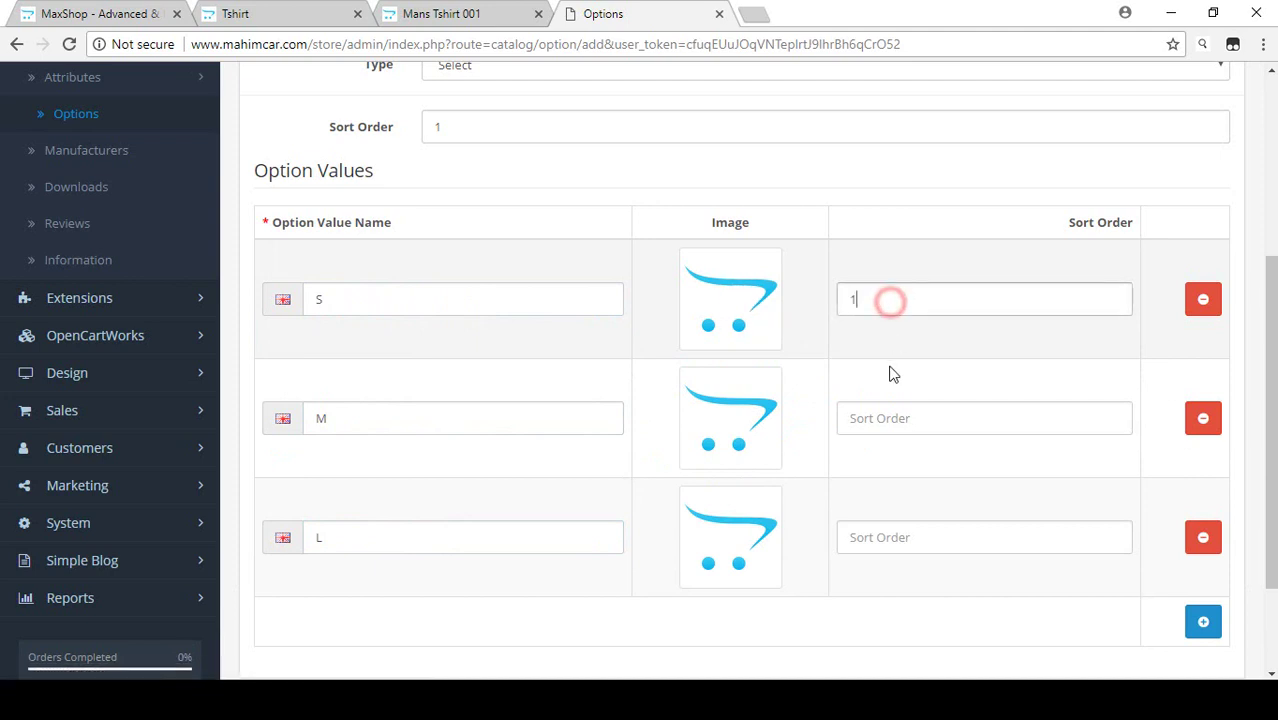
left_click(886, 414)
type("2")
left_click(858, 533)
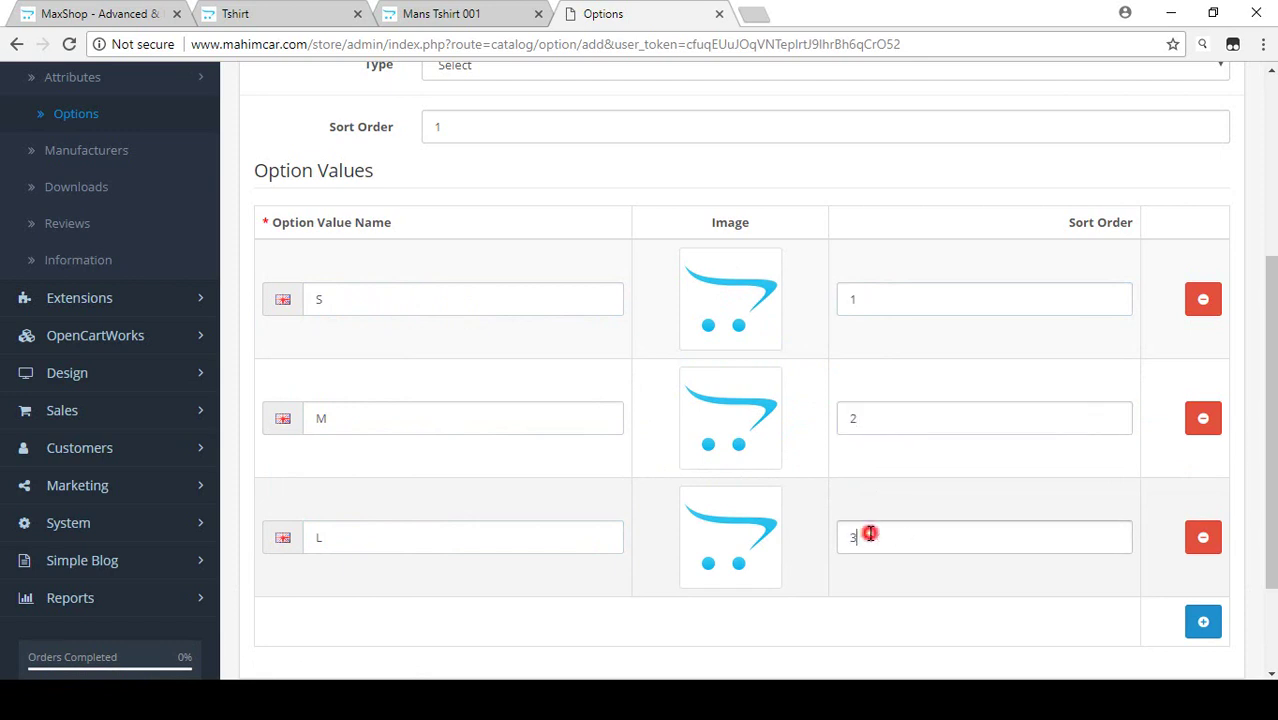
type("3")
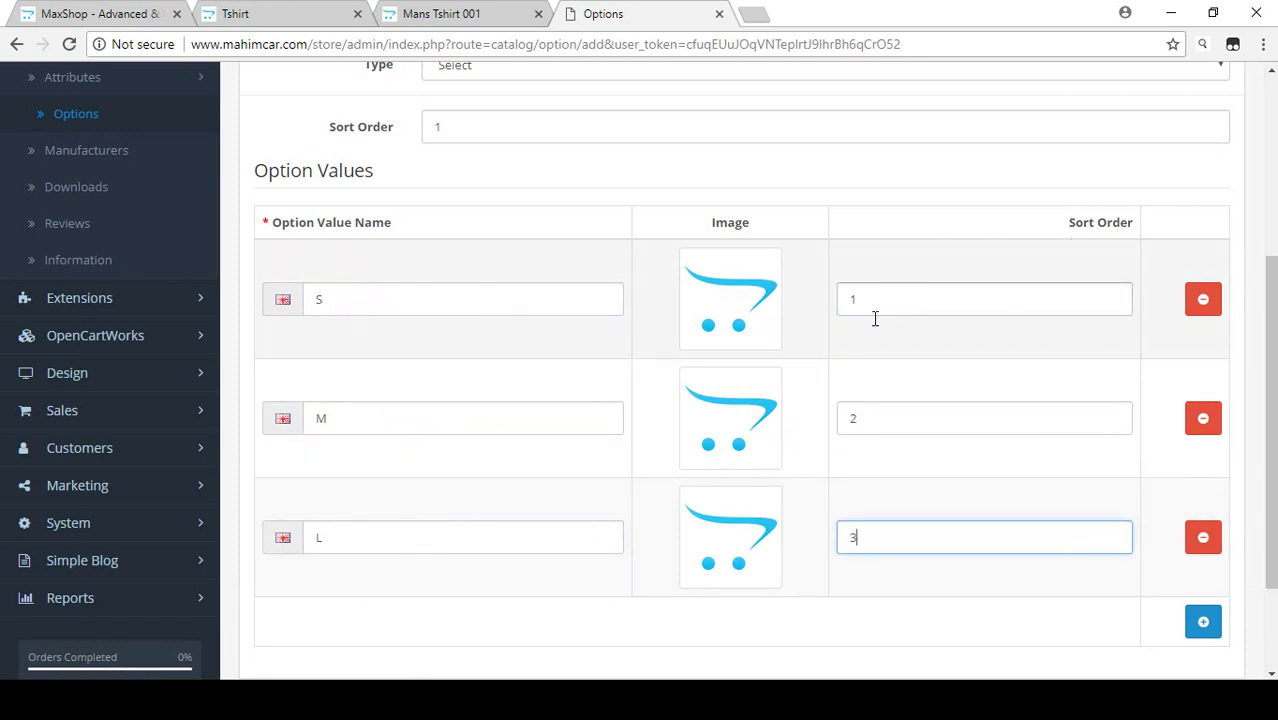
scroll(685, 371, "up", 1)
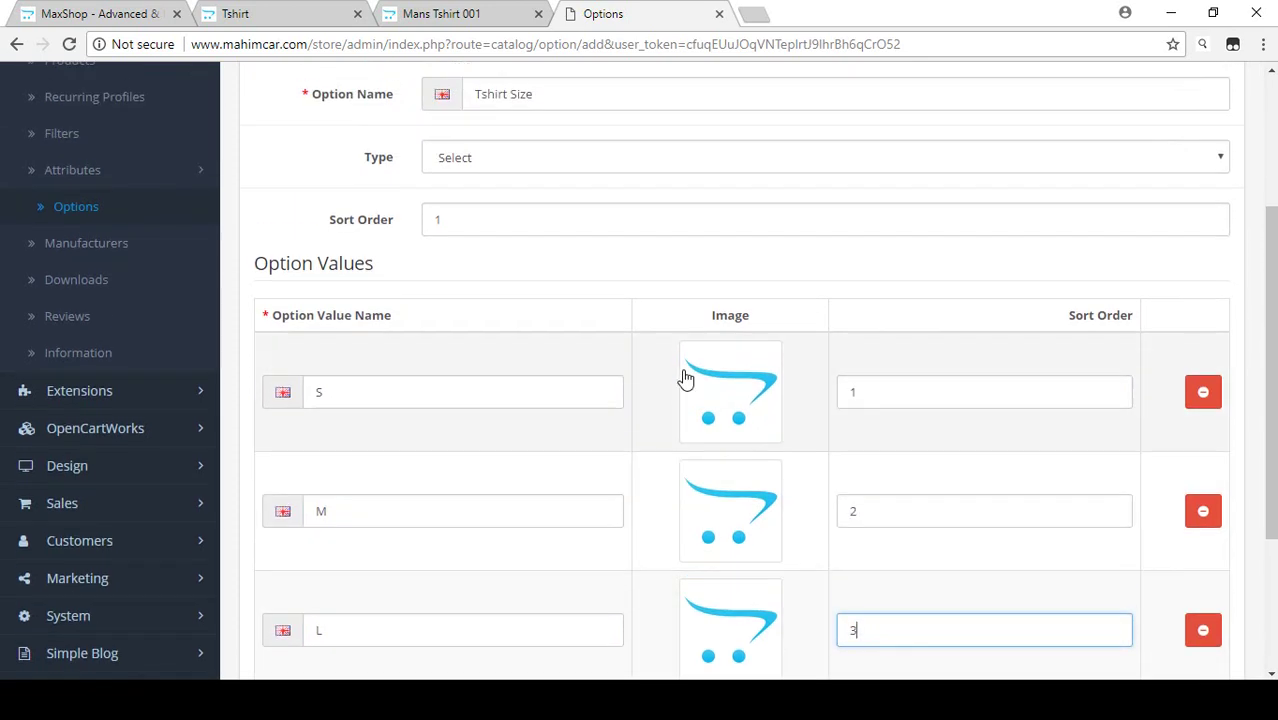
scroll(379, 391, "down", 1)
scroll(381, 398, "up", 2)
scroll(383, 399, "up", 1)
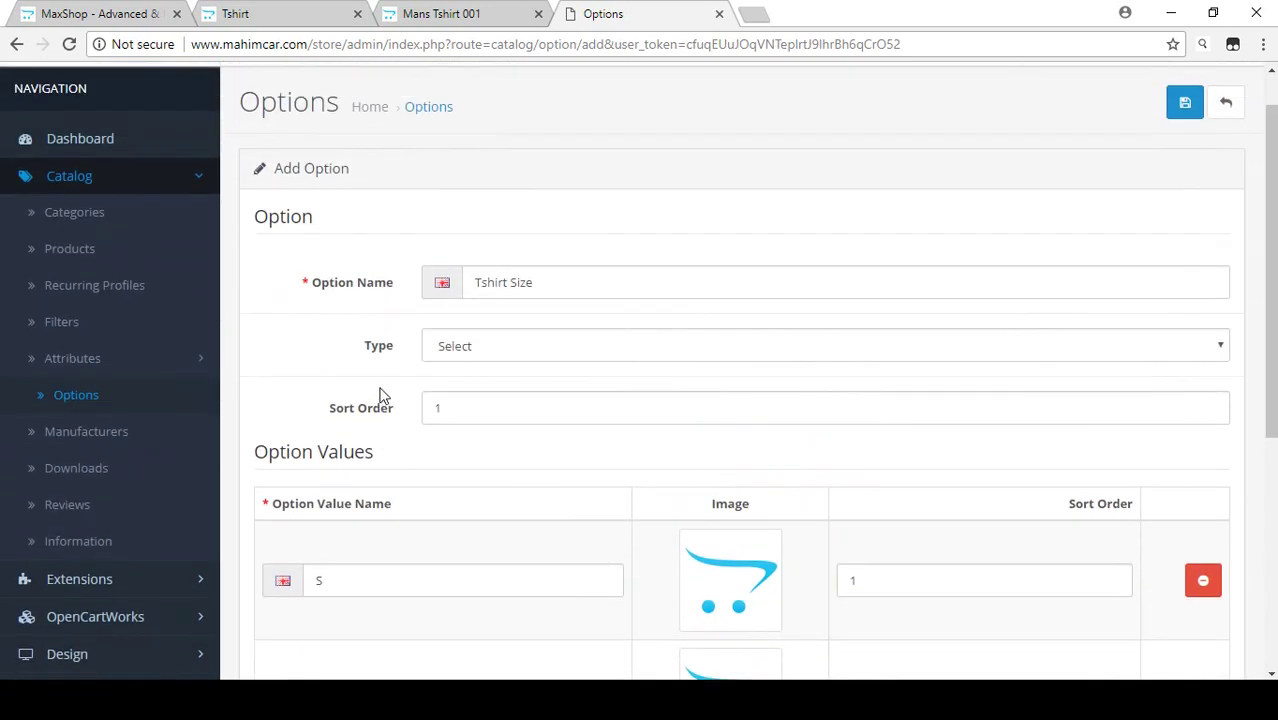
left_click(1185, 102)
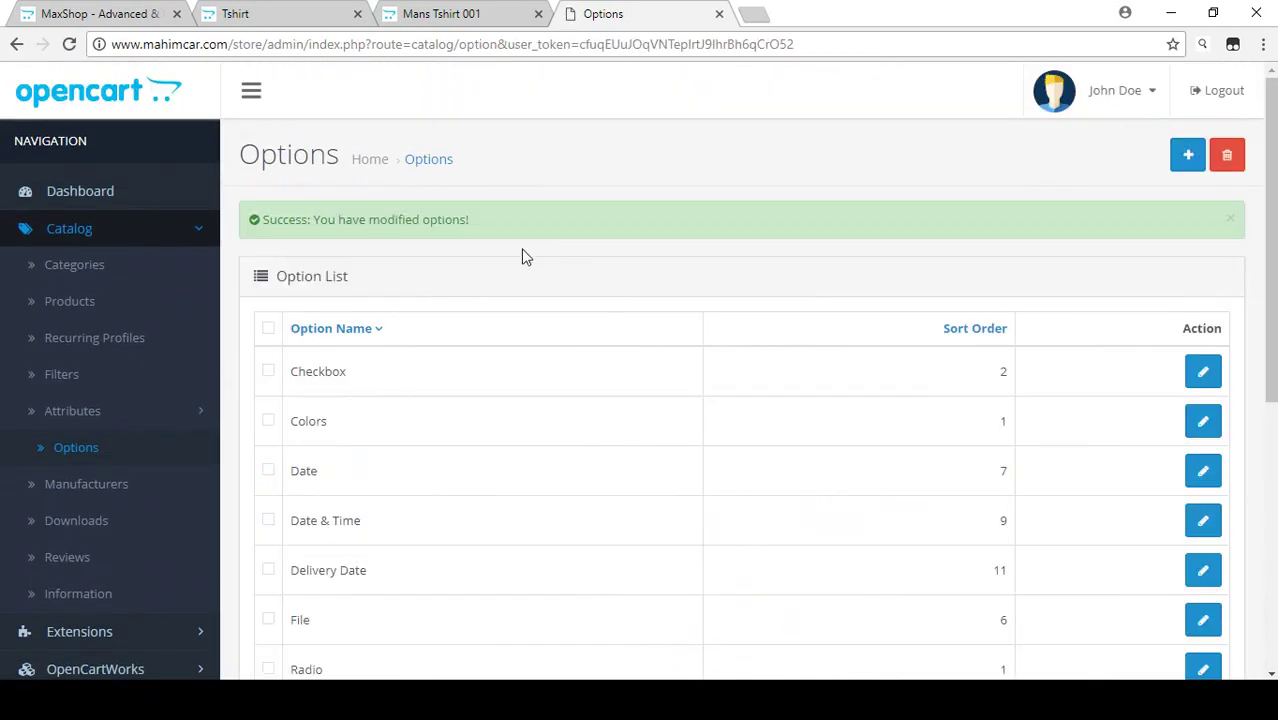
- Check the Mans Tshirt 001 storefront address, then open the admin Products list
left_click(442, 14)
left_click(591, 44)
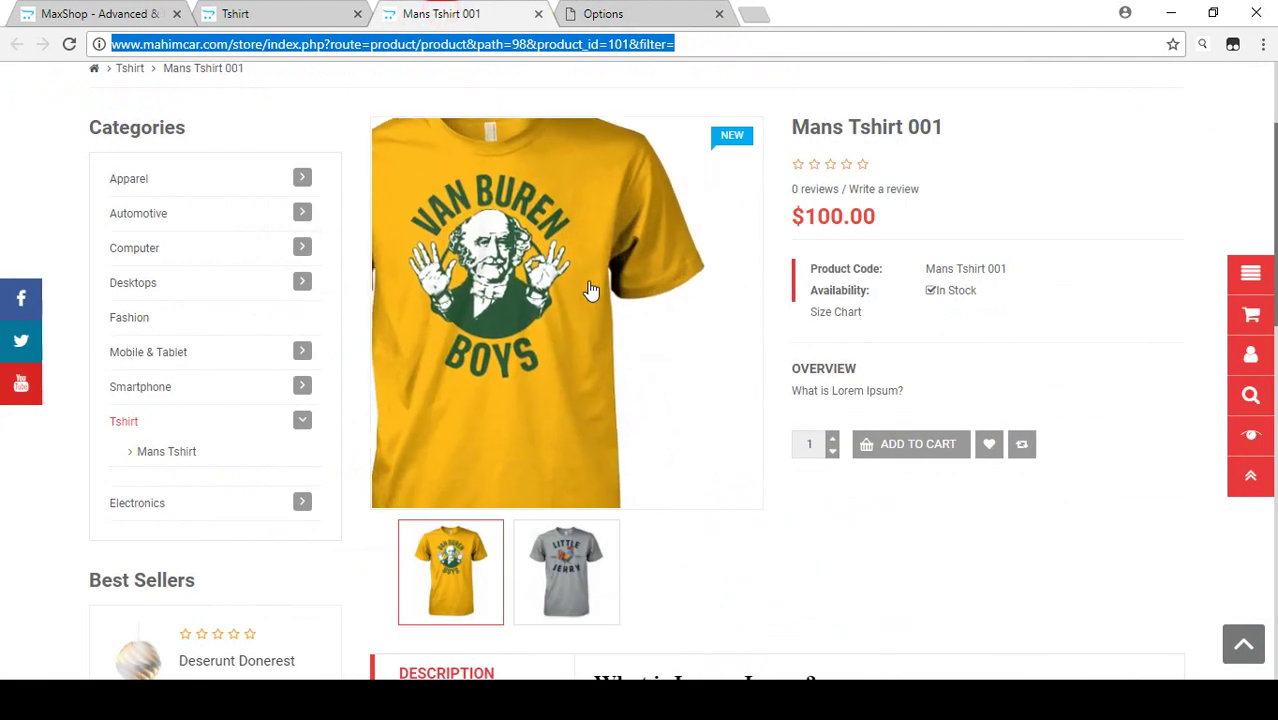
left_click(606, 14)
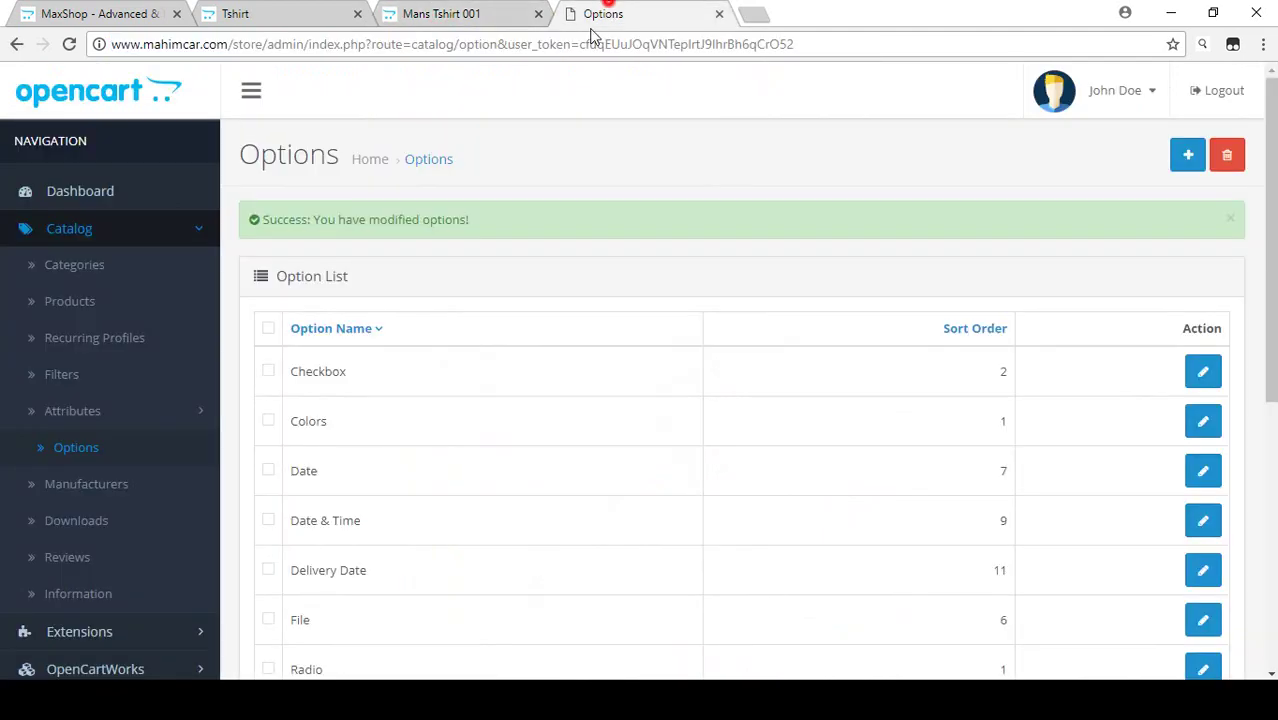
left_click(64, 302)
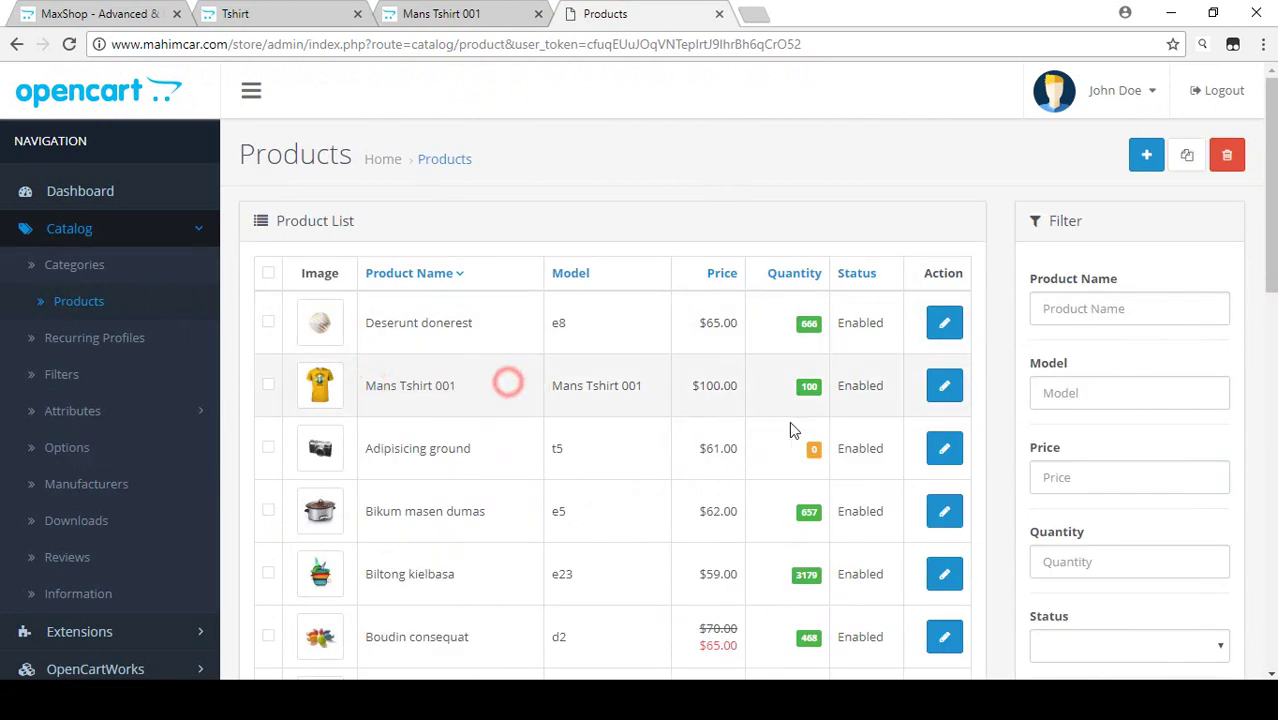
- Edit Mans Tshirt 001 and add the Tshirt Size option with Required set to Yes
left_click(945, 388)
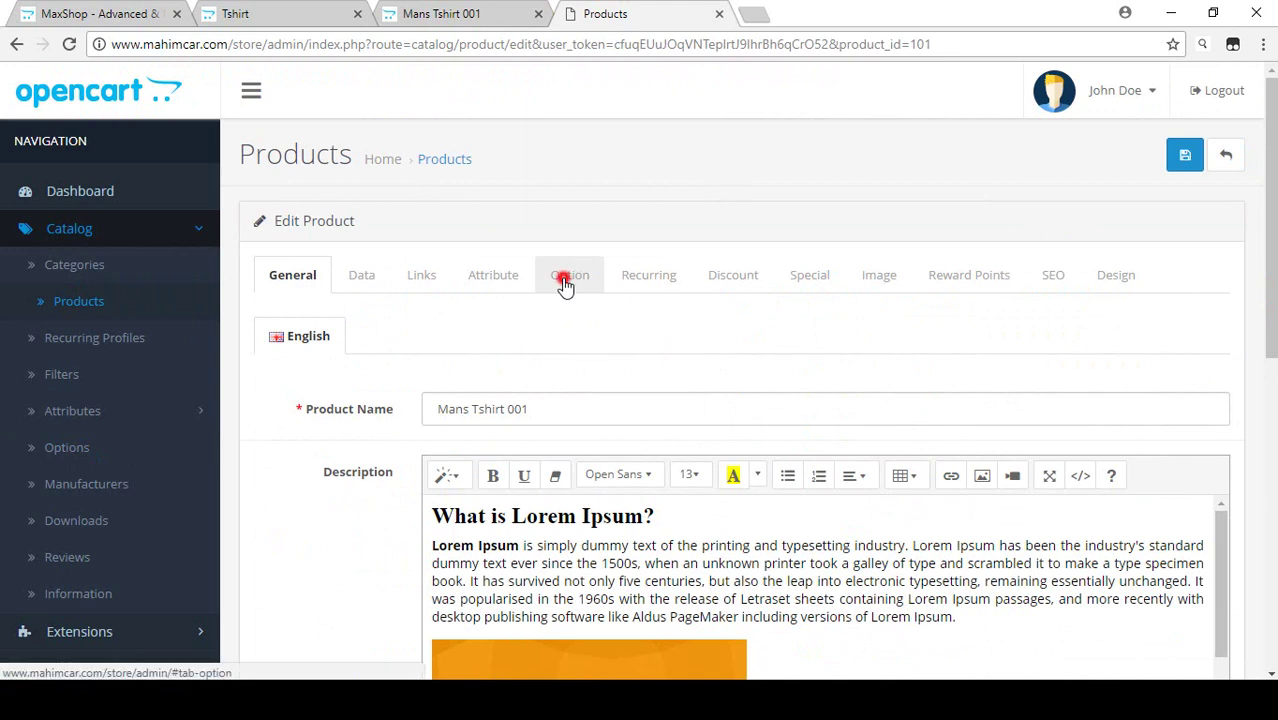
left_click(563, 282)
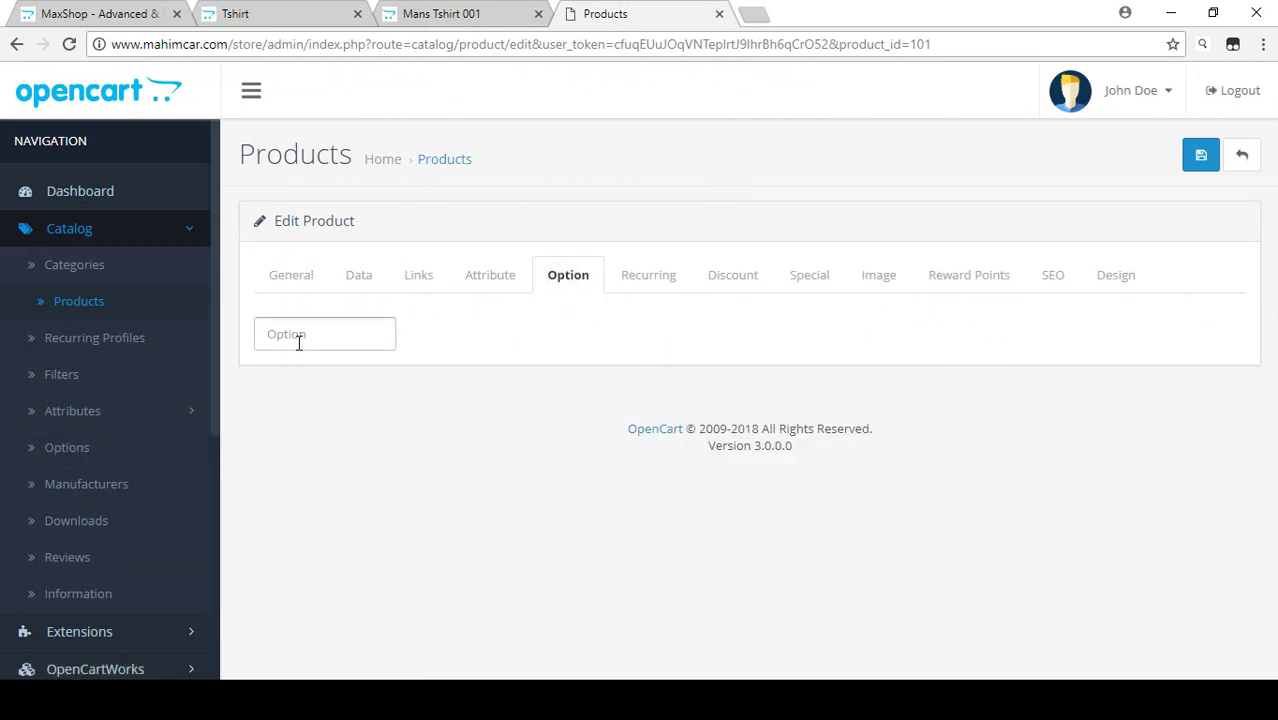
type("T")
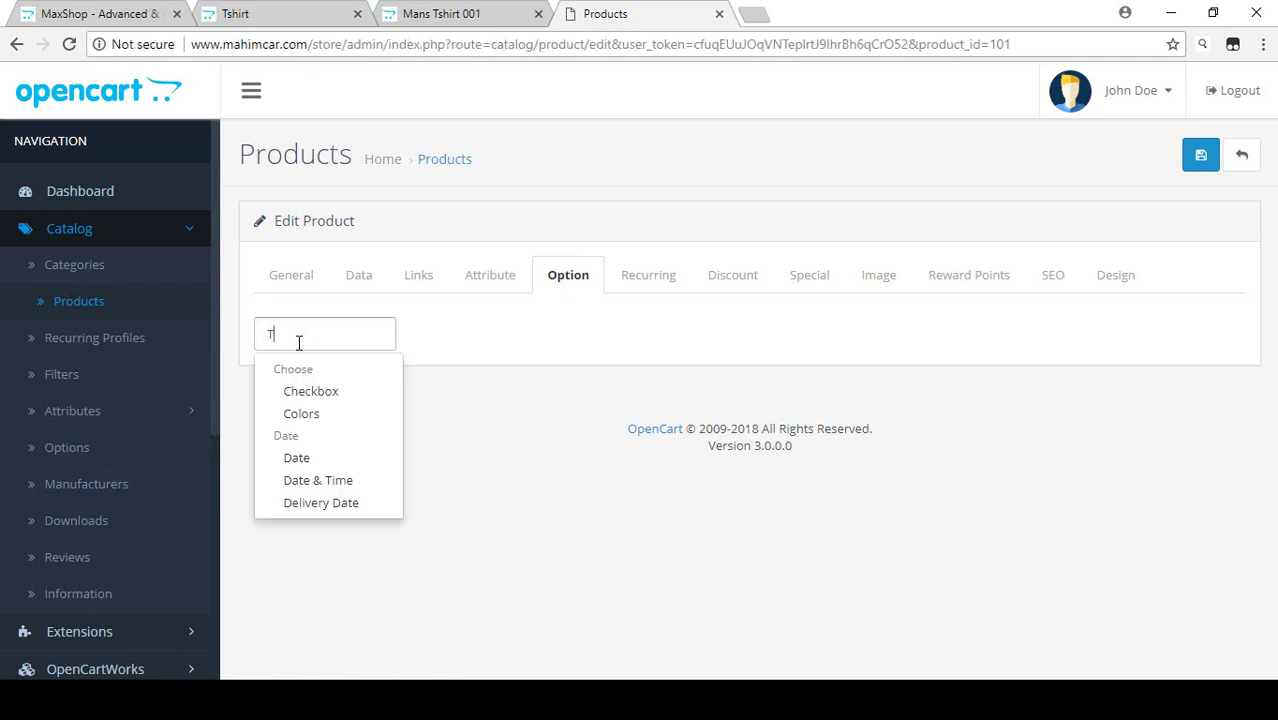
type("shirt")
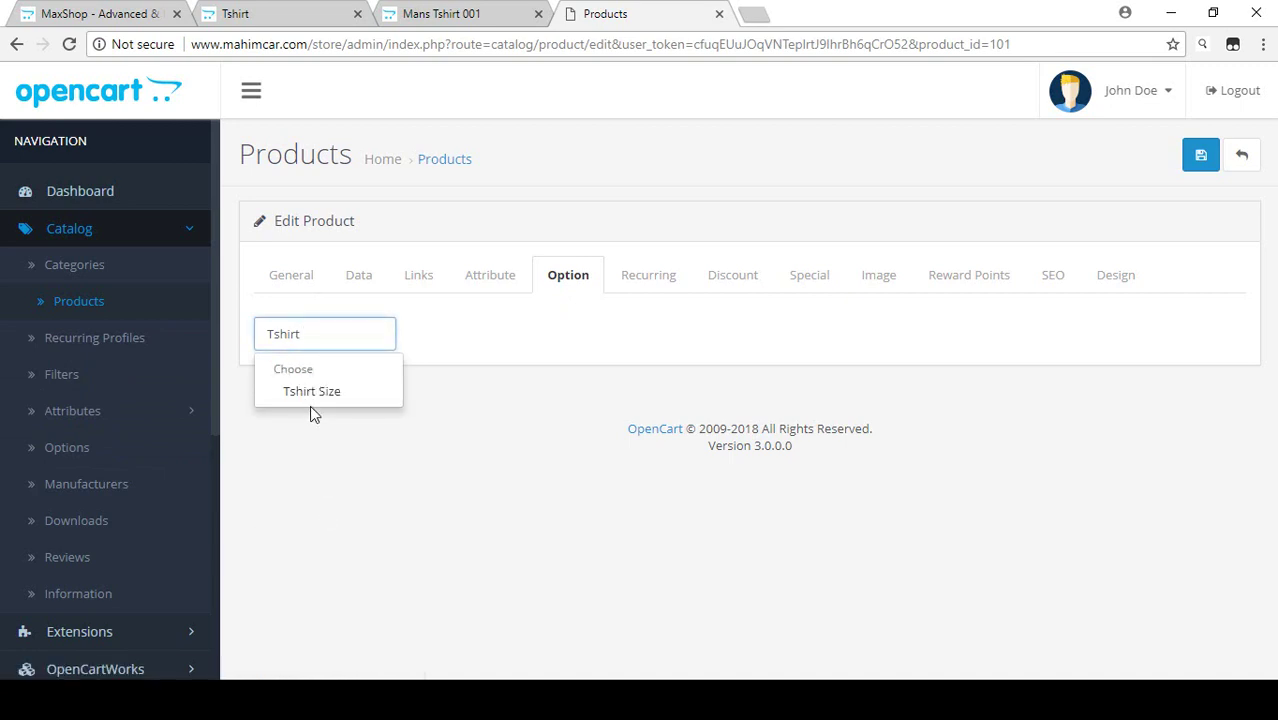
left_click(315, 394)
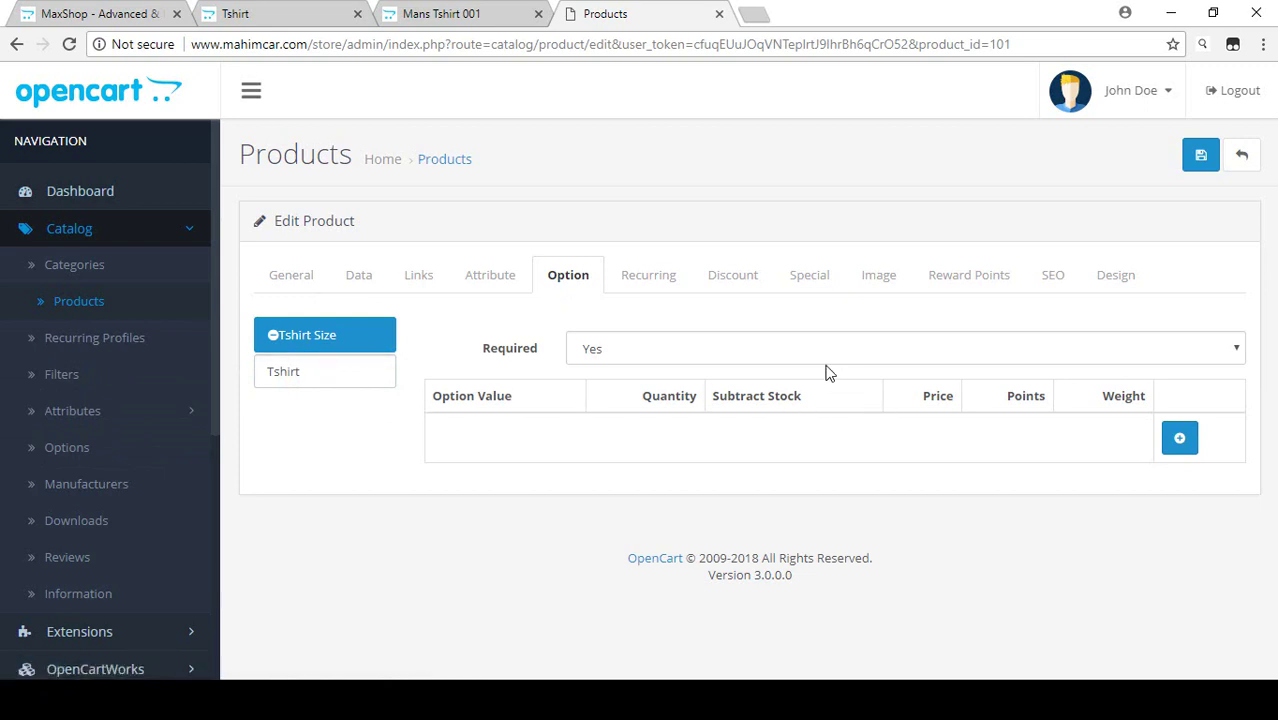
double_click(499, 348)
left_click(541, 347)
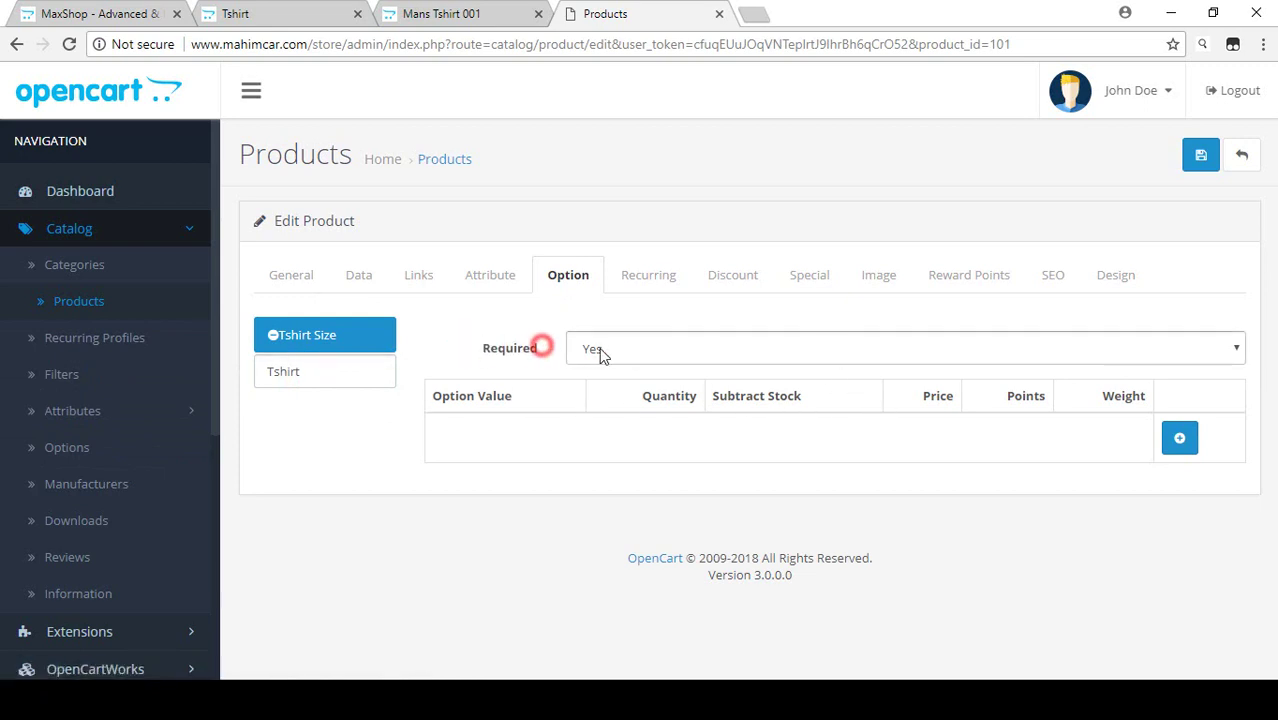
left_click(600, 352)
left_click(609, 377)
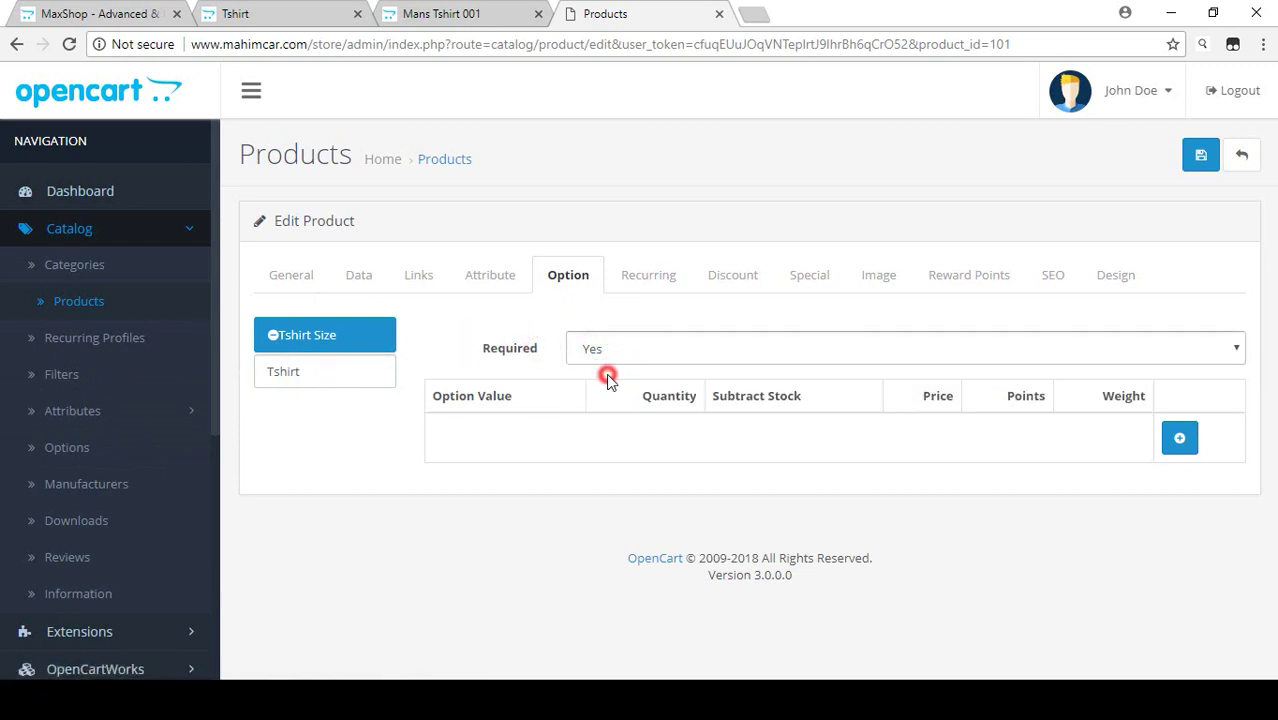
left_click(593, 352)
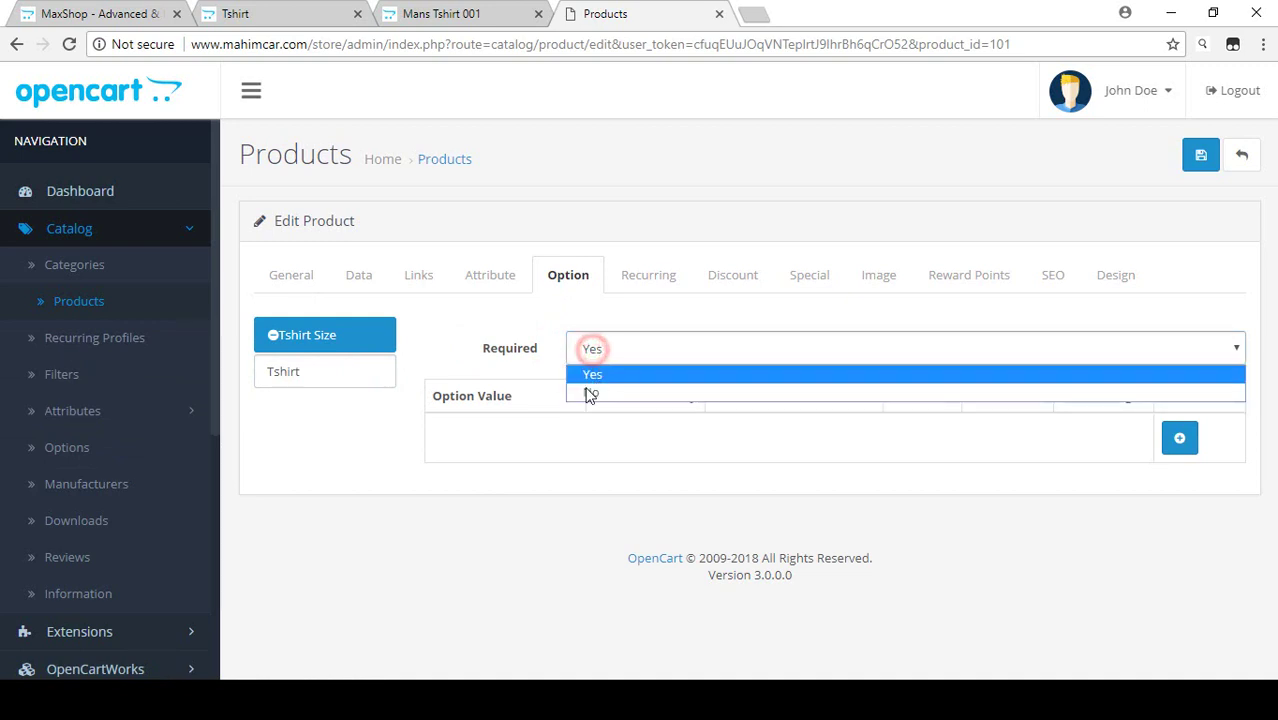
left_click(547, 348)
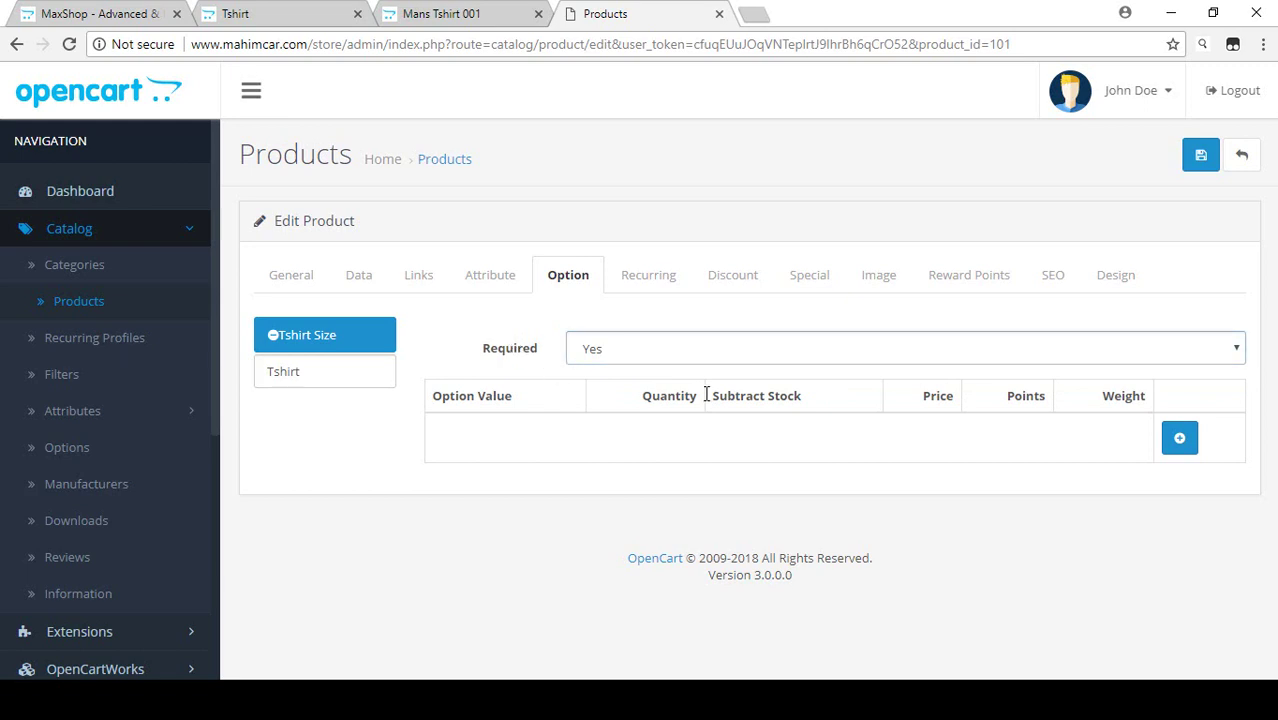
- Add three value rows to the product's Tshirt Size option
left_click(1180, 437)
scroll(1175, 480, "down", 1)
left_click(1197, 478)
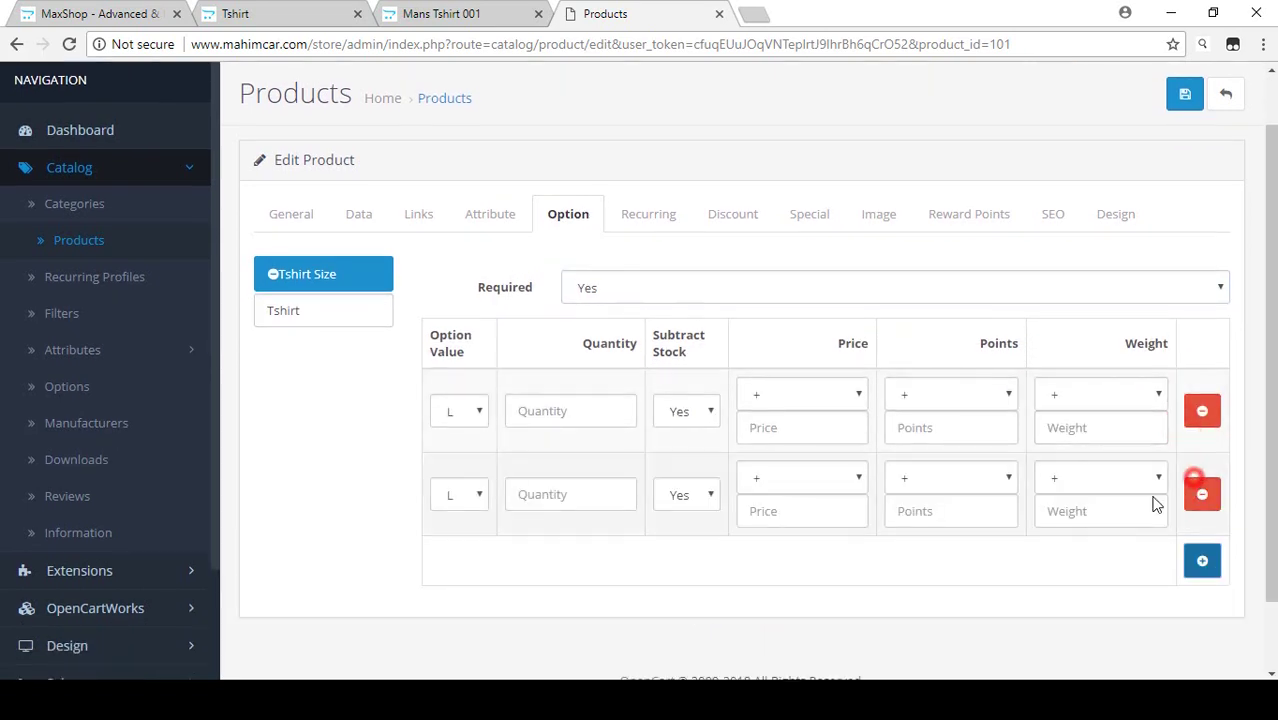
scroll(1156, 505, "down", 1)
left_click(1200, 486)
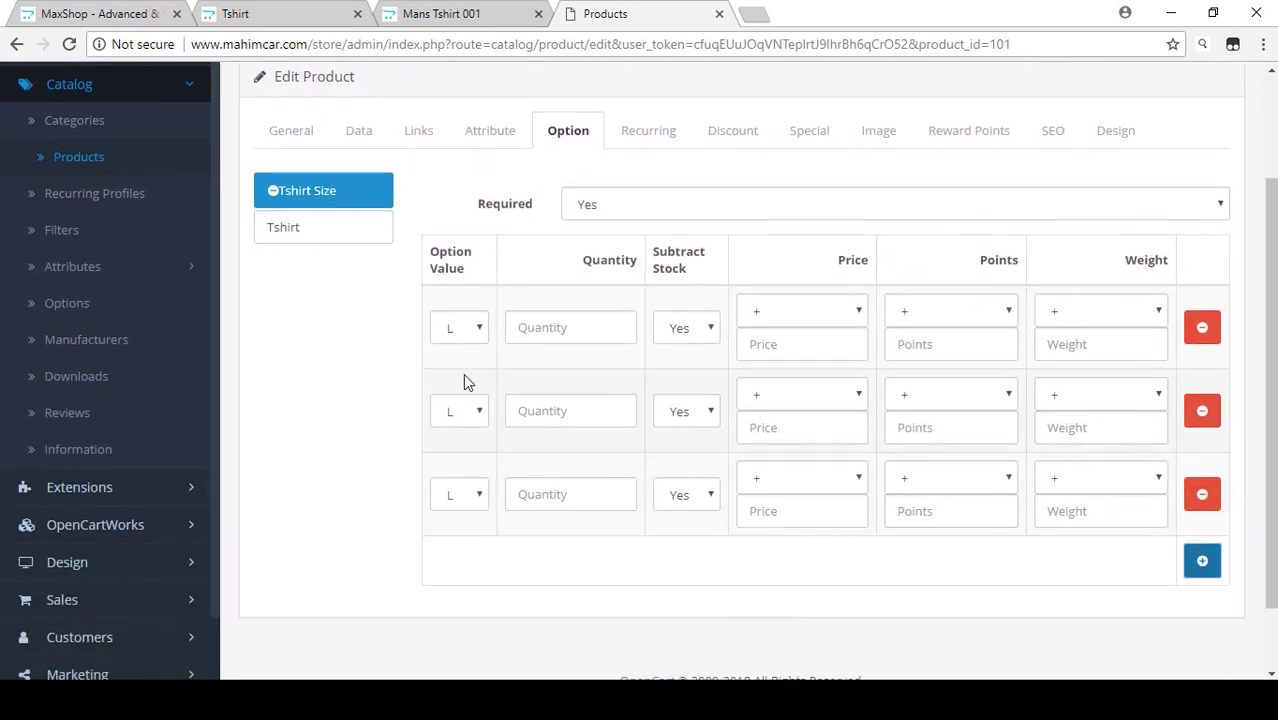
- Set the three rows' option values to S, M and L
left_click(462, 330)
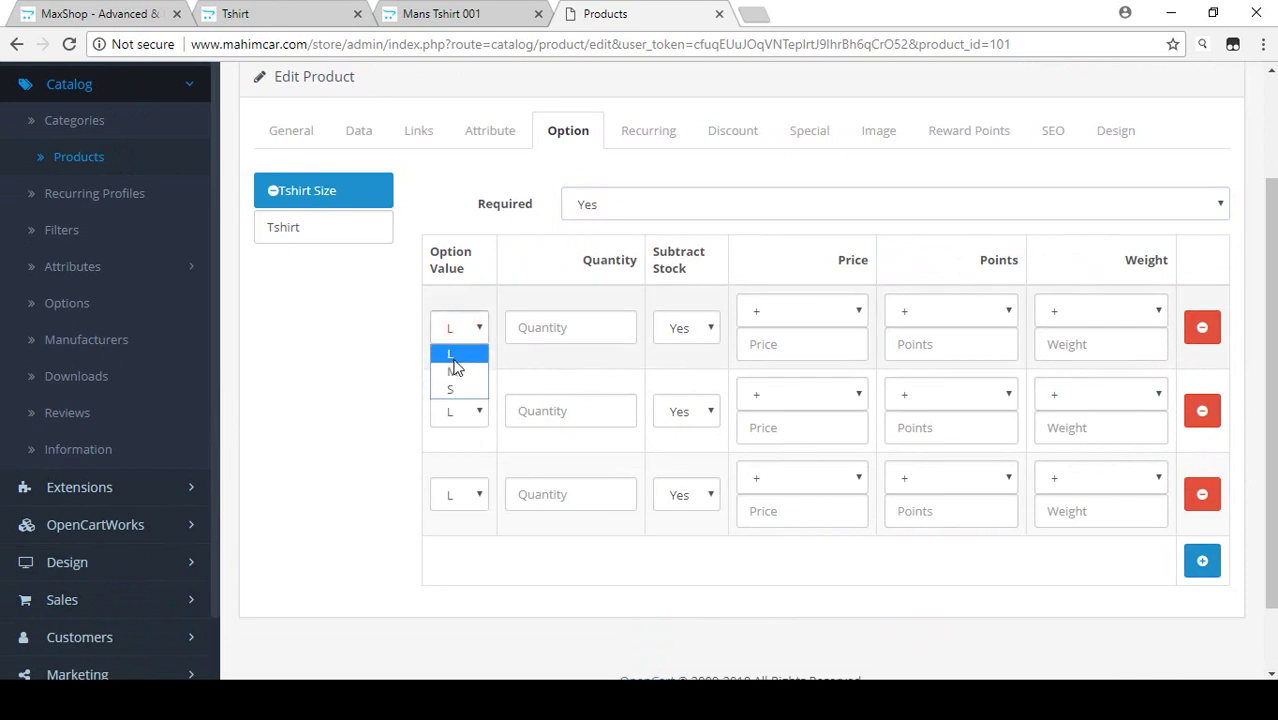
left_click(452, 357)
left_click(452, 330)
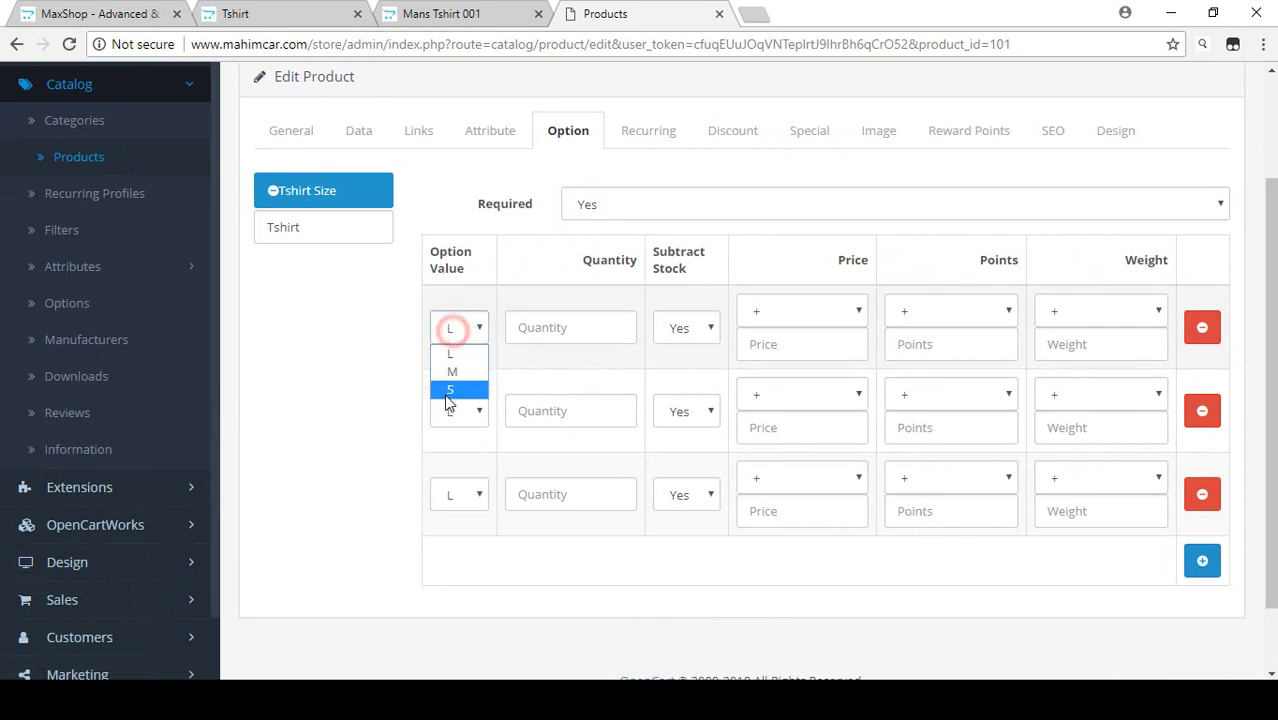
left_click(452, 389)
left_click(462, 411)
left_click(452, 455)
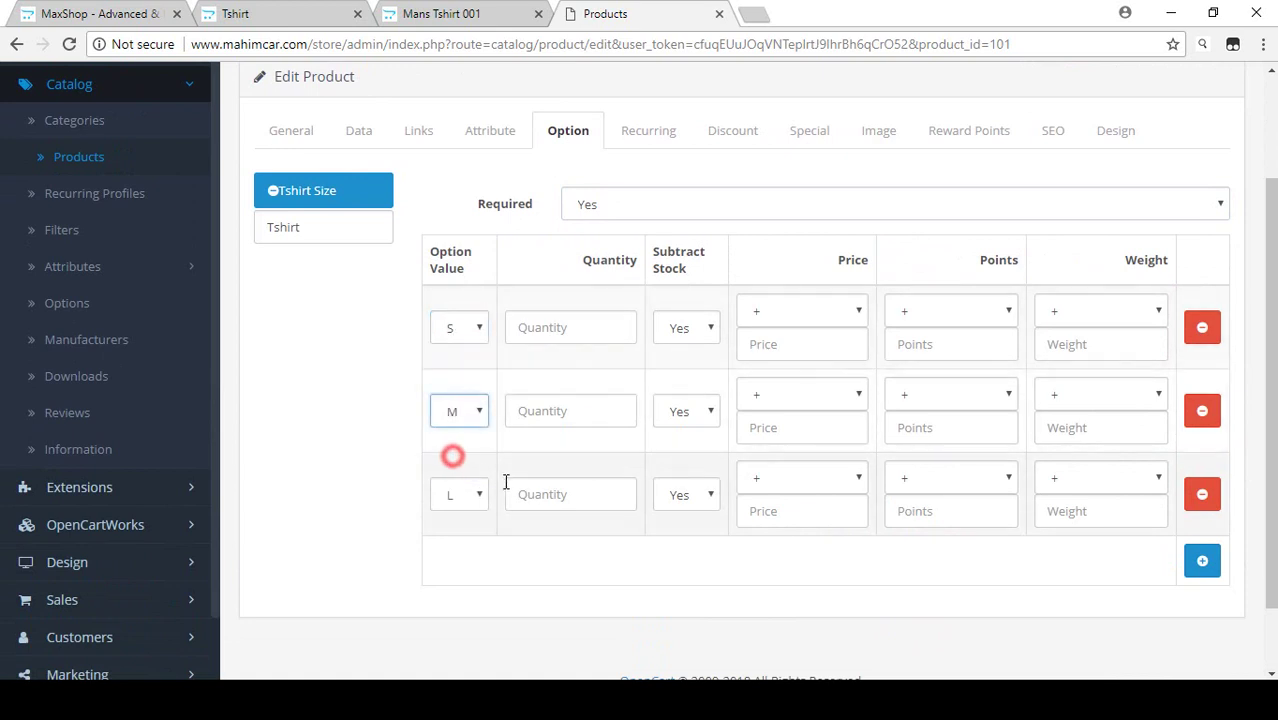
left_click(457, 494)
left_click(522, 574)
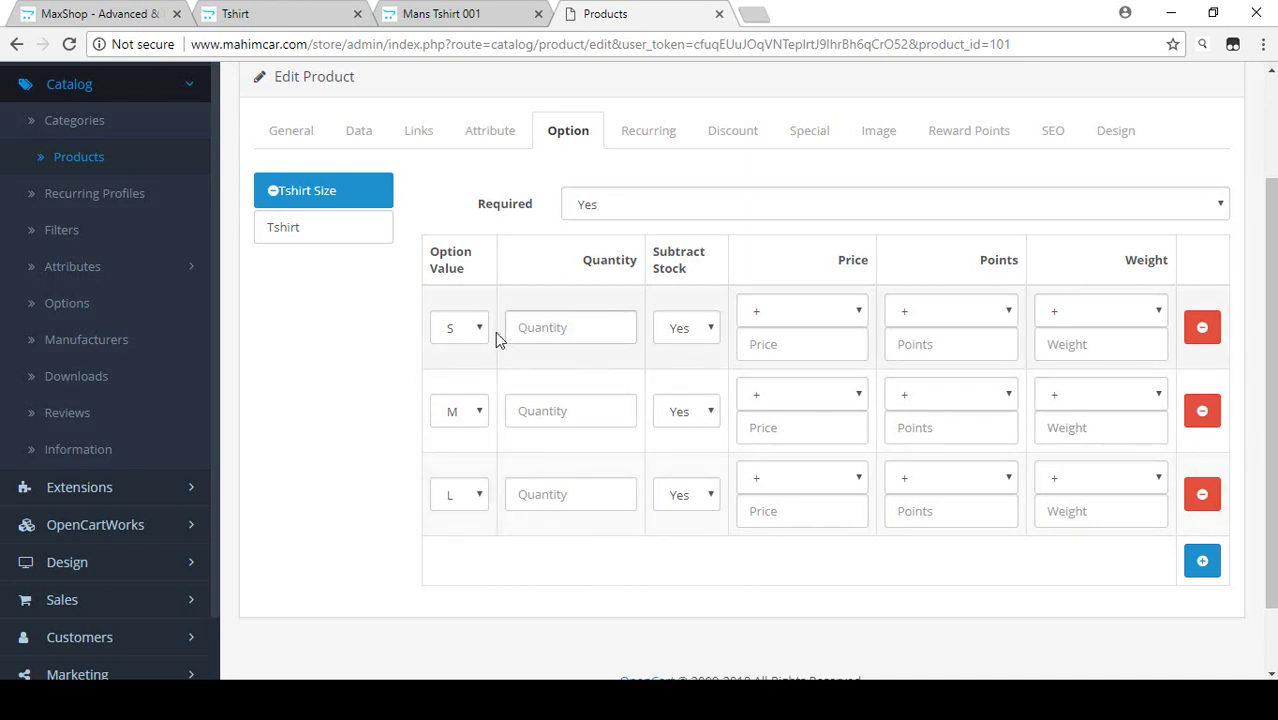
left_click(358, 130)
scroll(399, 285, "down", 4)
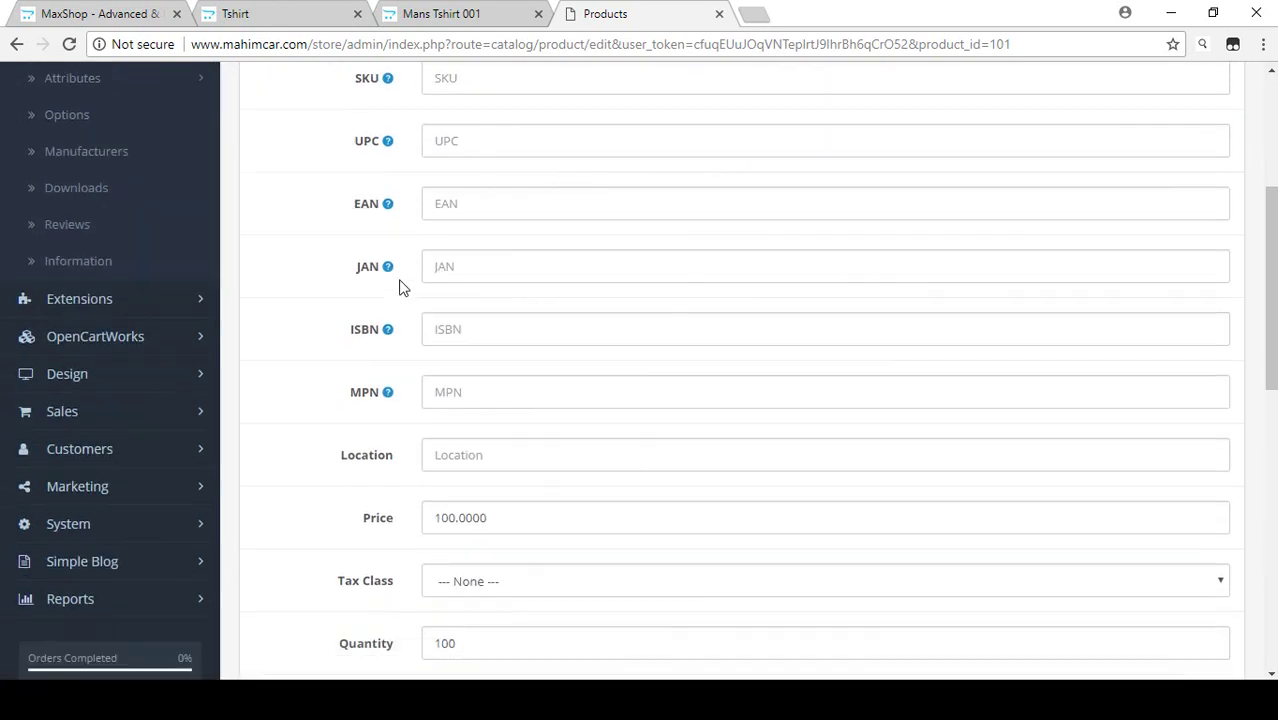
left_click(433, 337)
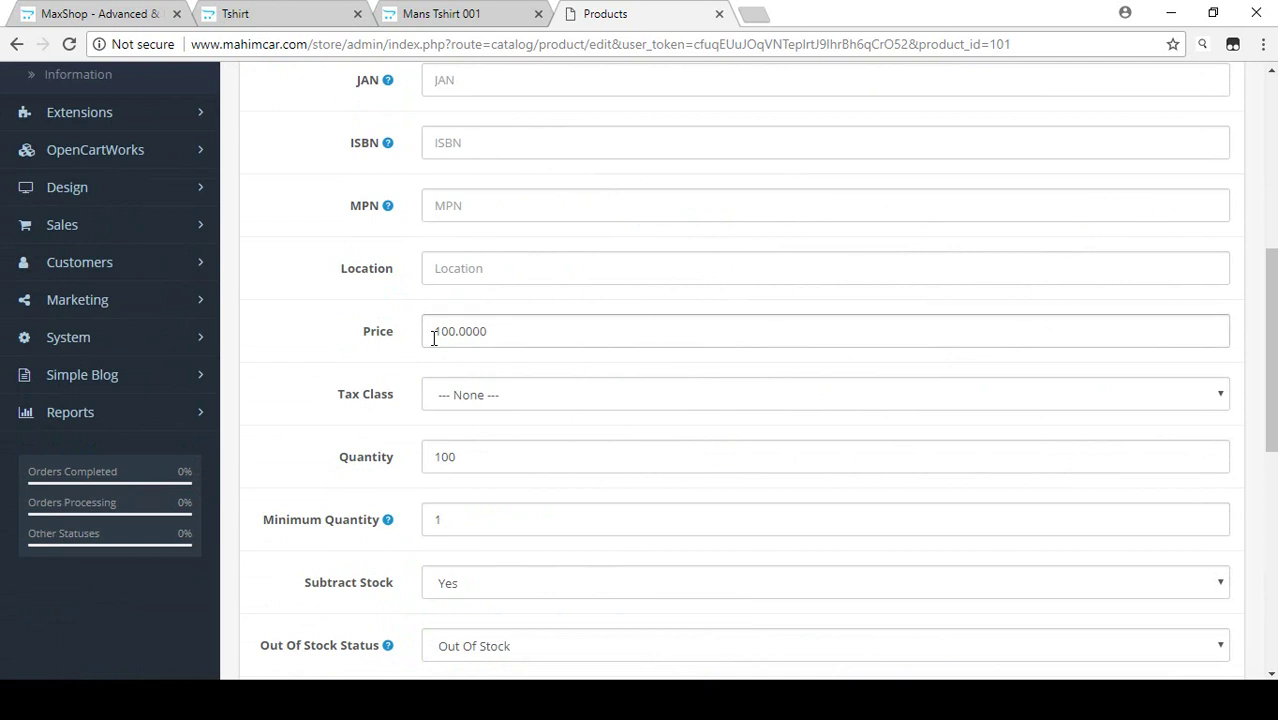
double_click(430, 452)
left_click(347, 335)
scroll(346, 335, "up", 10)
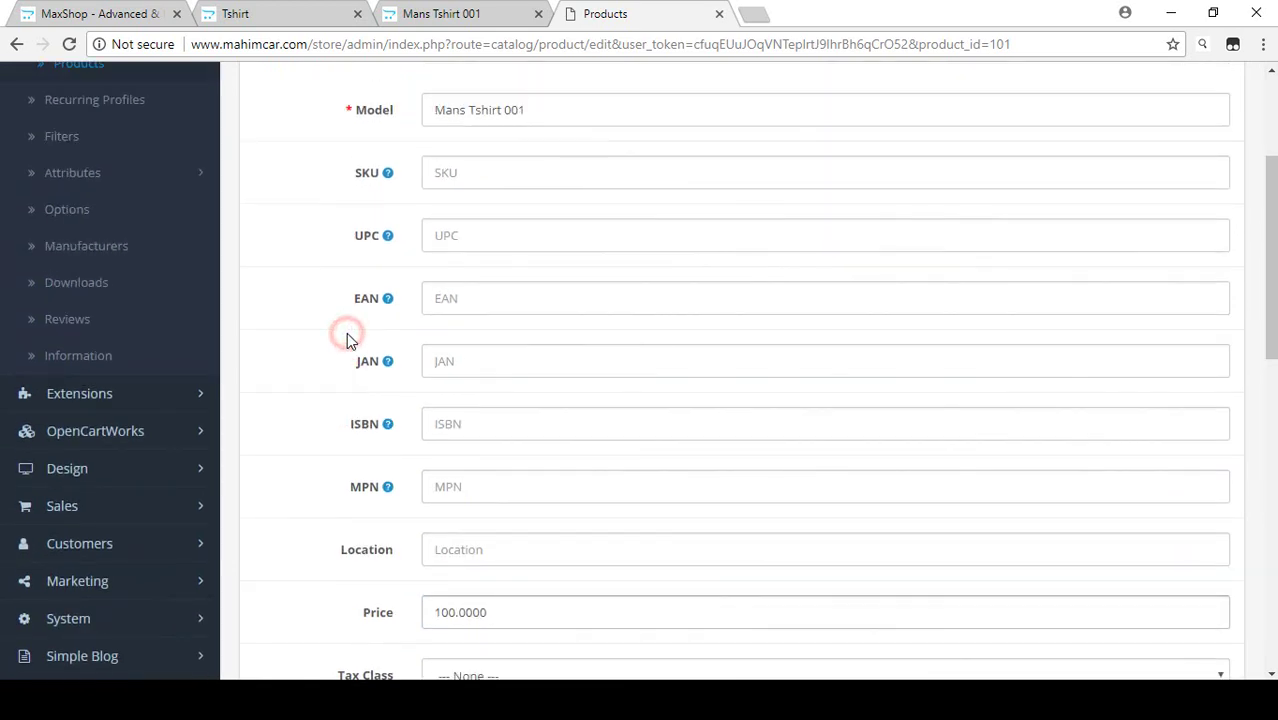
left_click(568, 222)
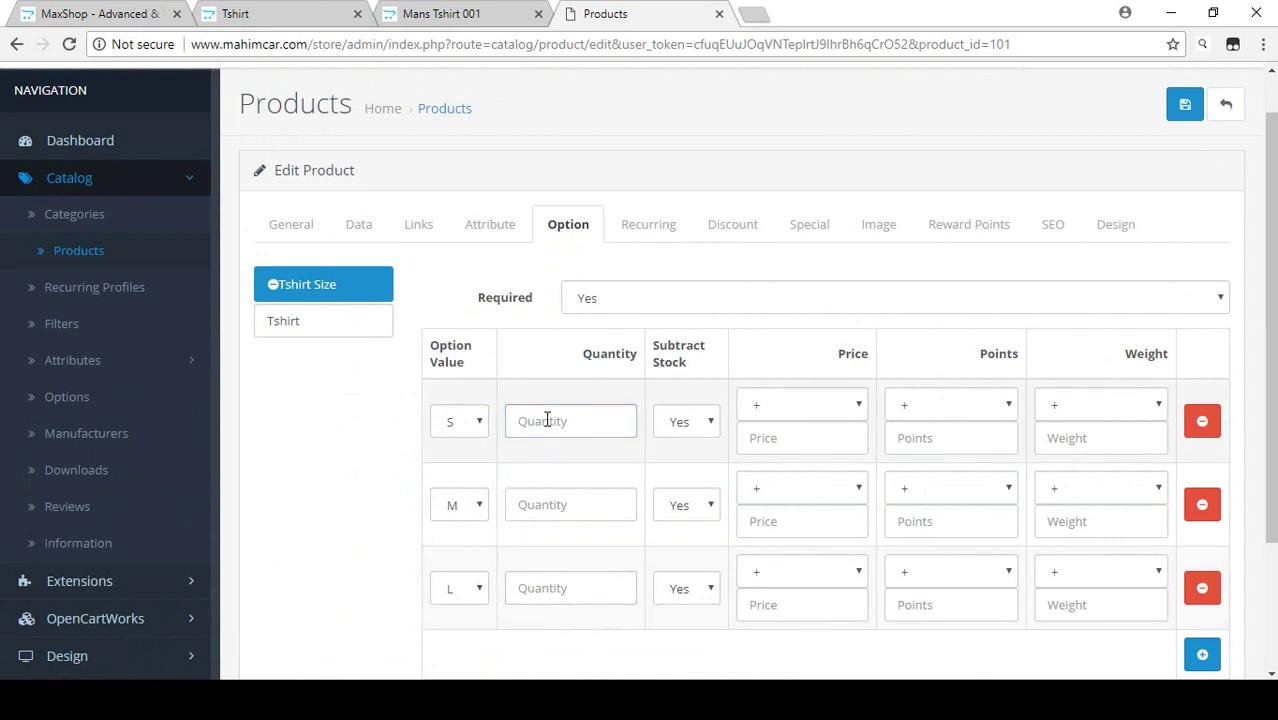
- Enter size quantities 20, 20 and 60, keeping Subtract Stock Yes and price adjustment +
left_click(533, 503)
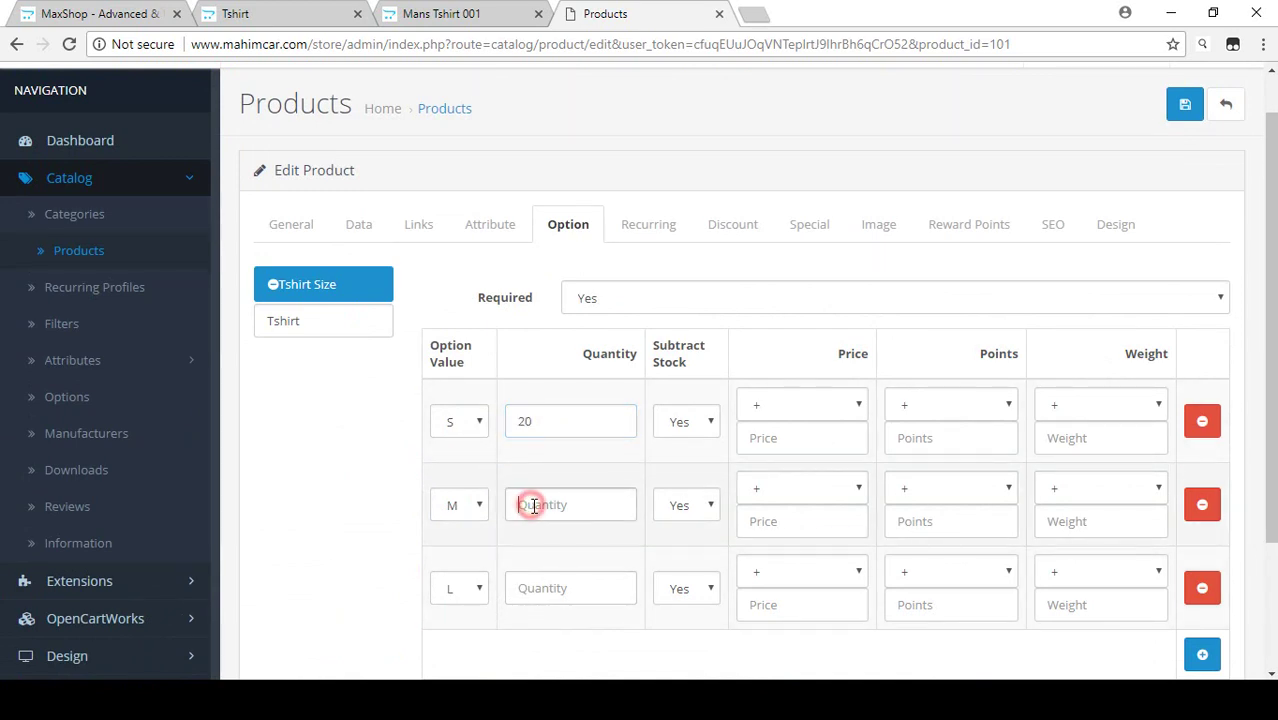
type("20")
left_click(537, 590)
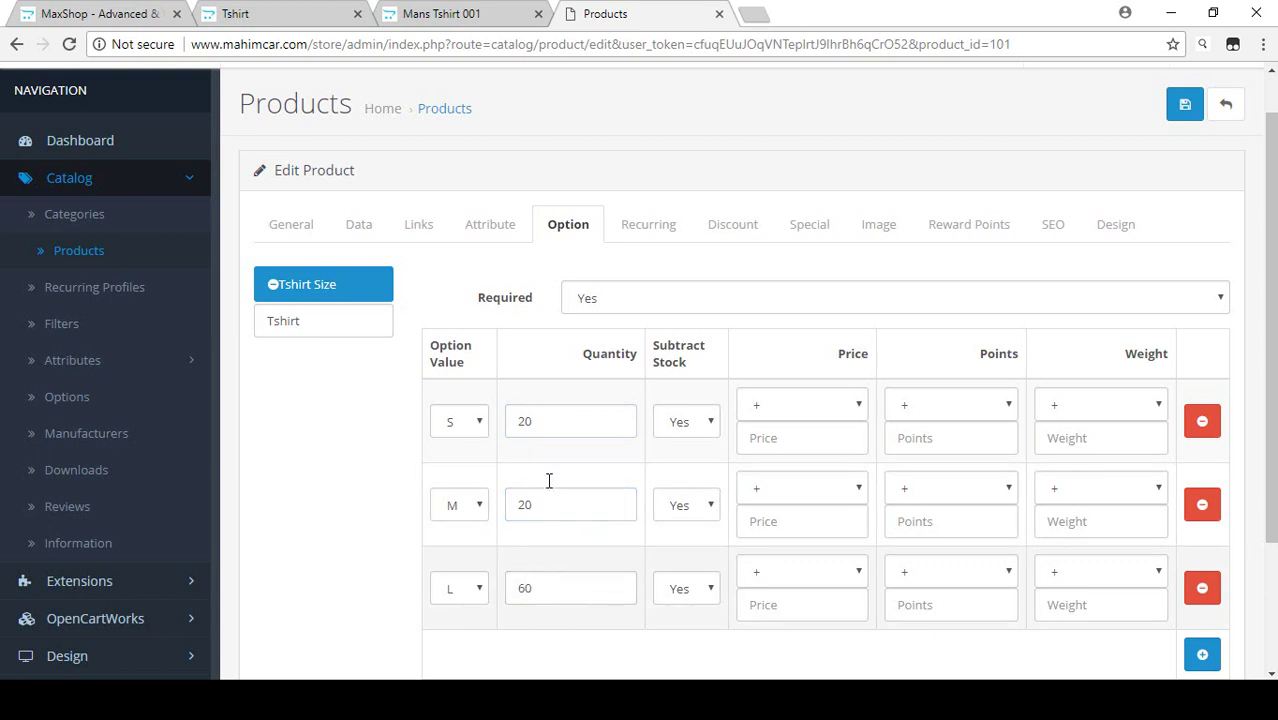
left_click(700, 429)
left_click(710, 421)
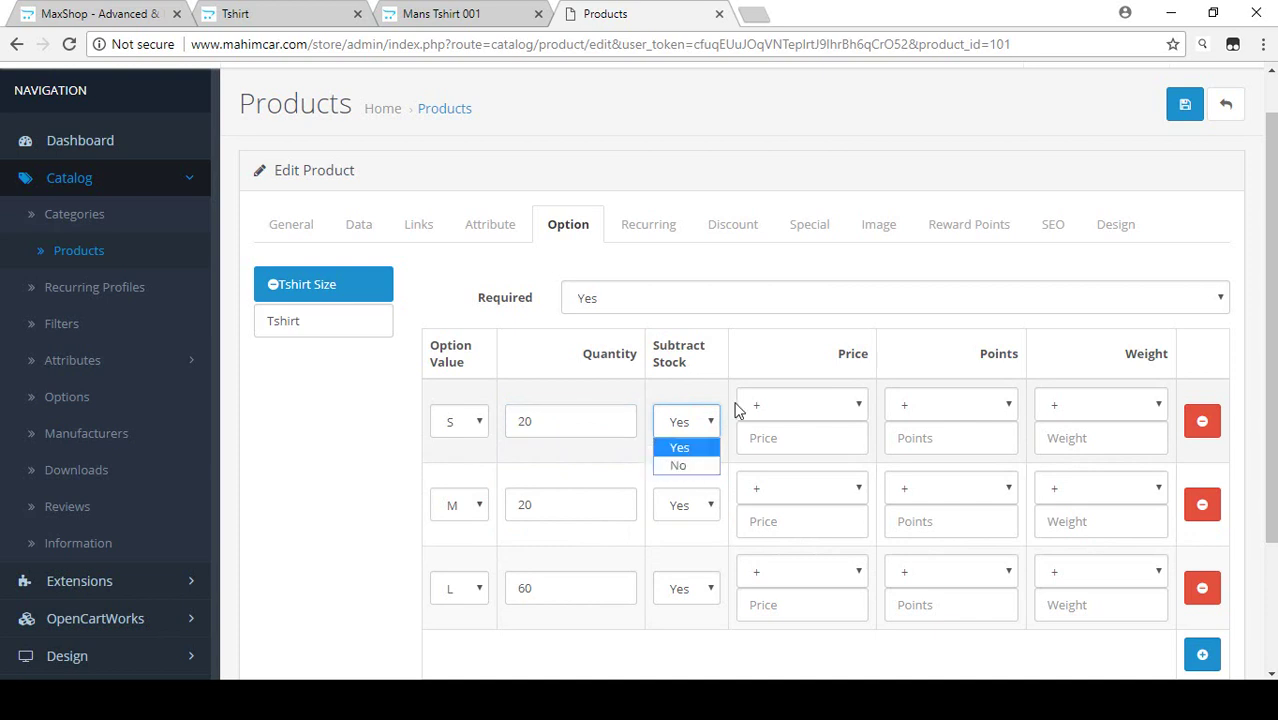
left_click(787, 400)
left_click(810, 398)
left_click(779, 404)
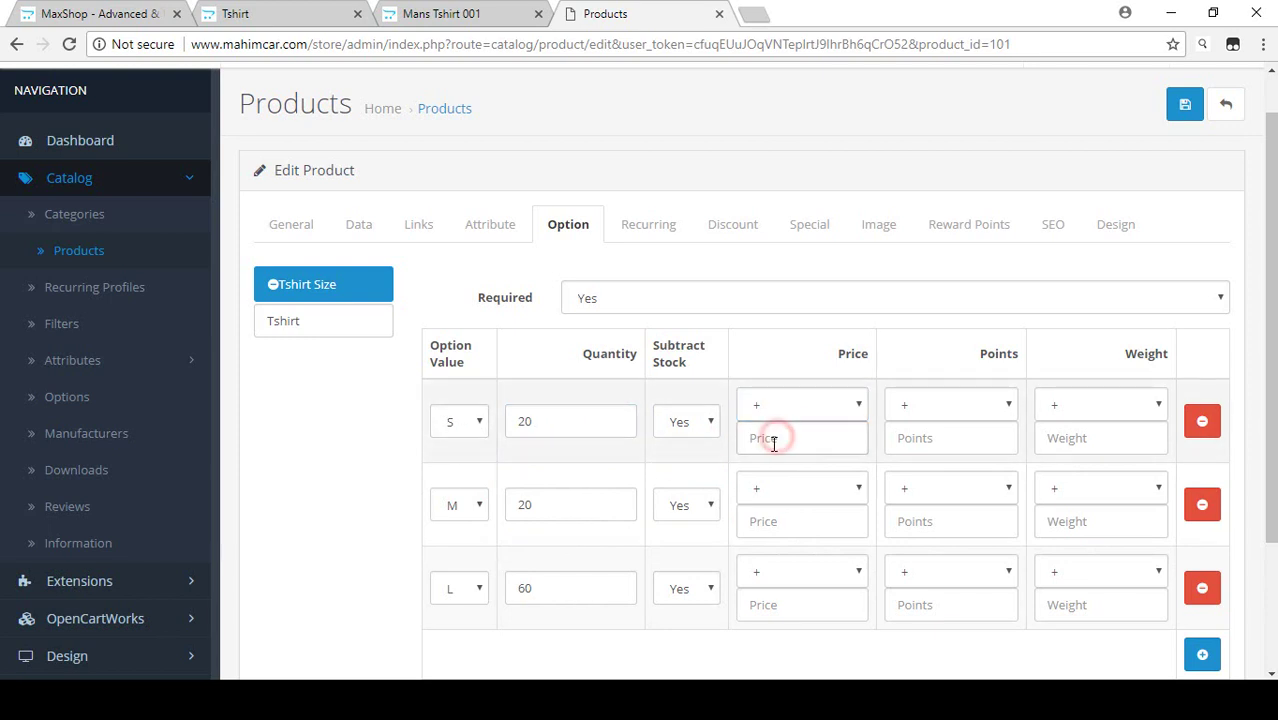
- Review the product's Data fields, including the Price
left_click(366, 224)
scroll(419, 463, "down", 4)
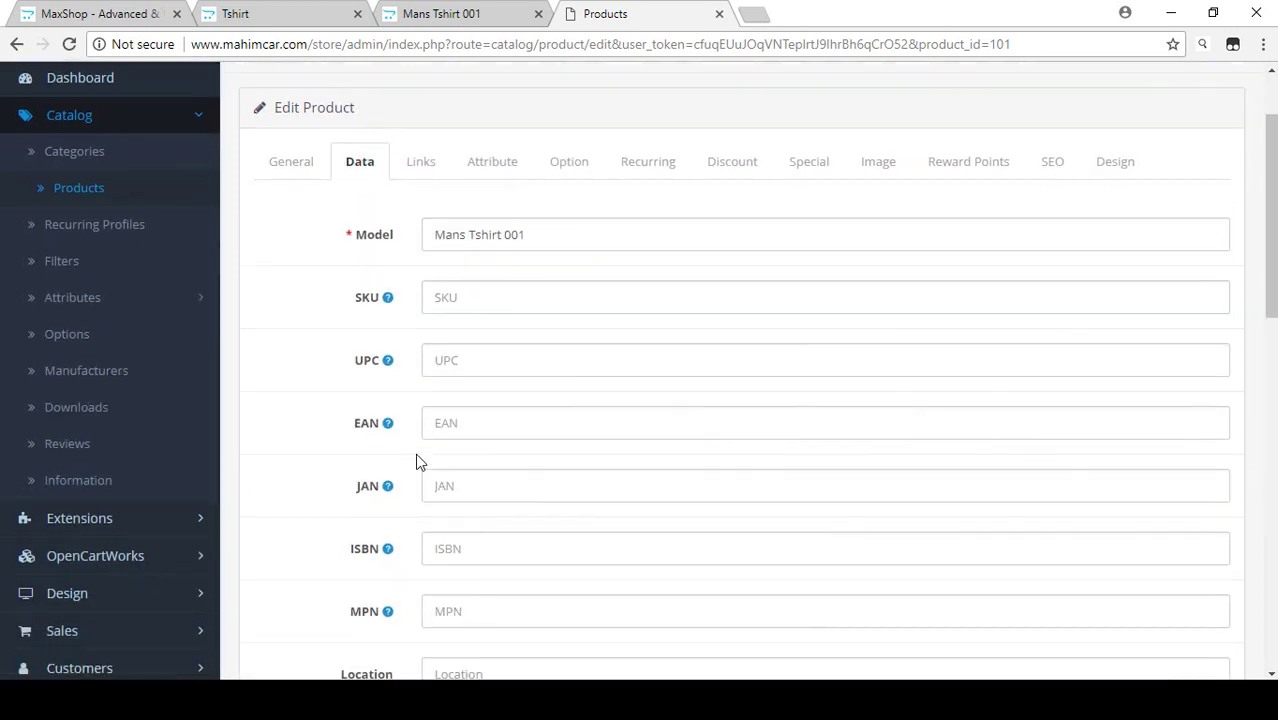
left_click(439, 426)
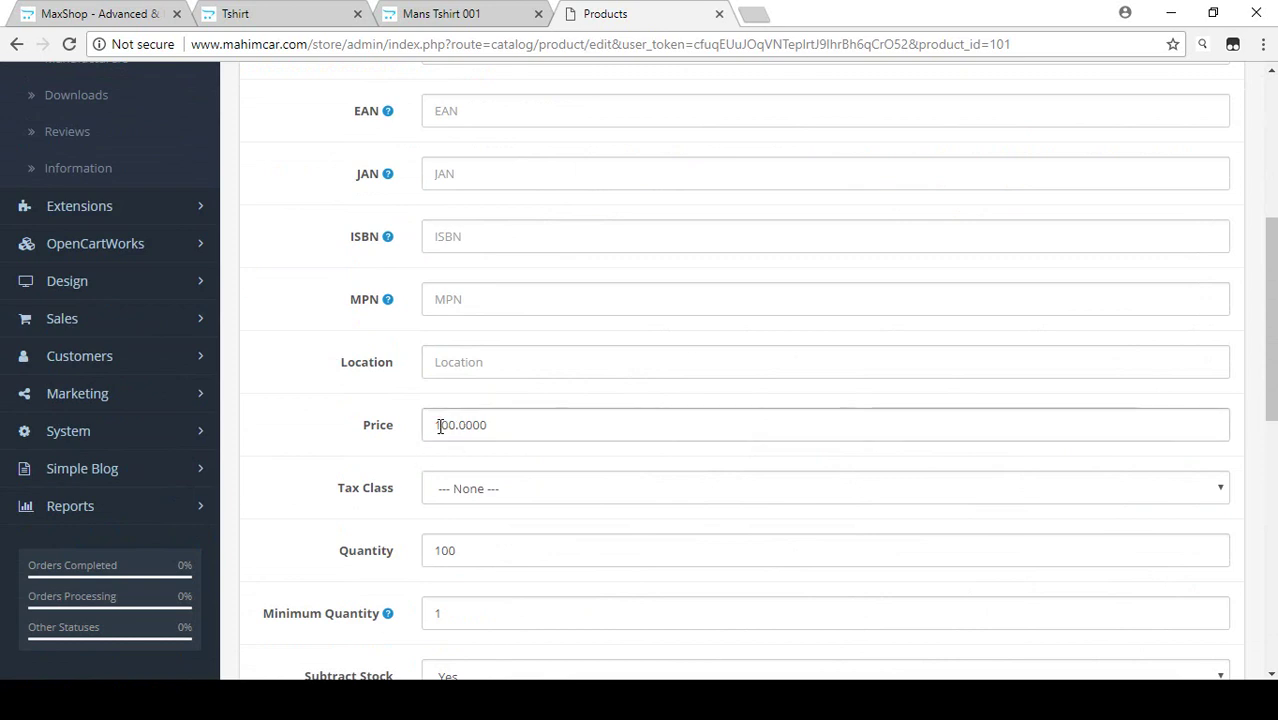
left_click(362, 366)
scroll(382, 365, "up", 3)
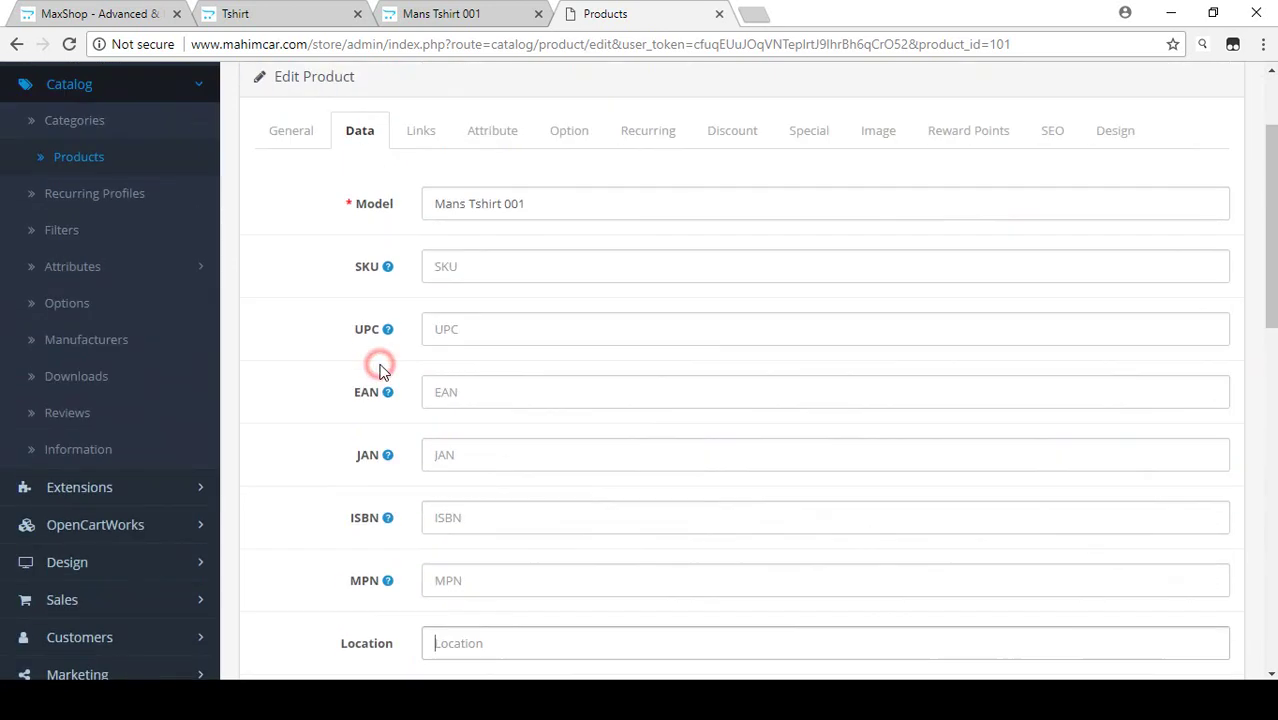
- Check the Tshirt Size rows, save Mans Tshirt 001, and reload its storefront page
left_click(548, 143)
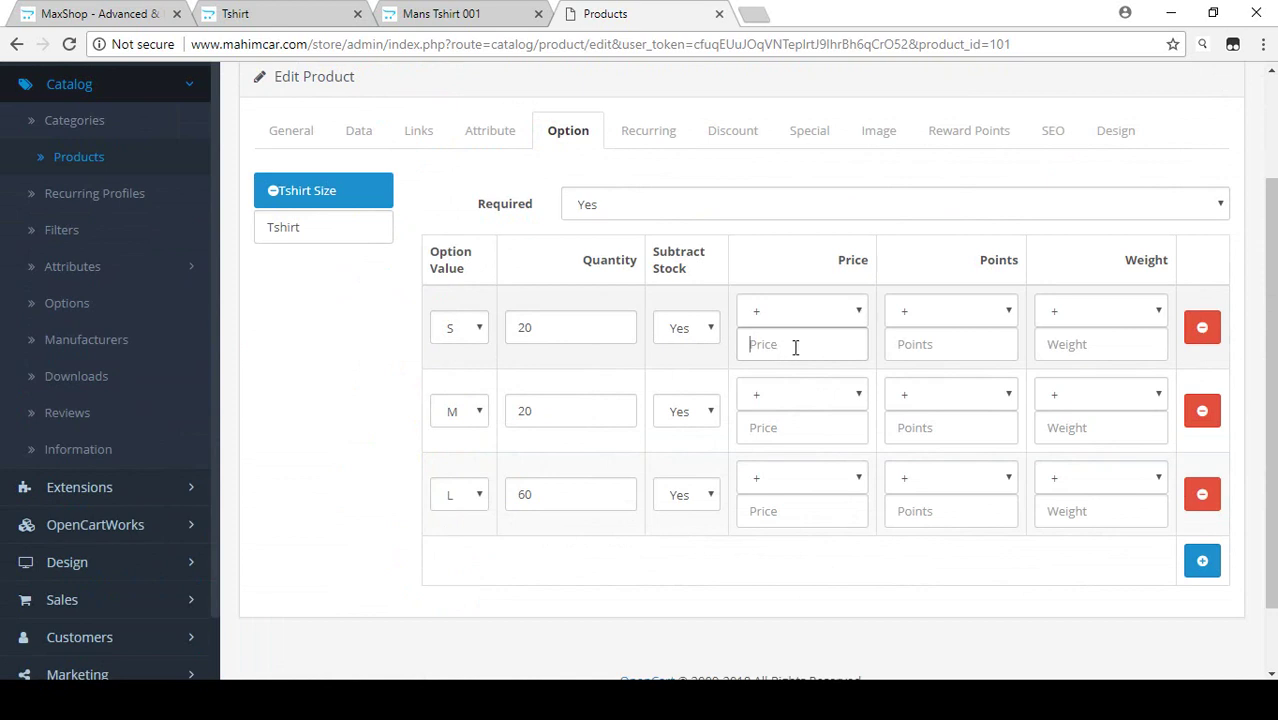
left_click(865, 342)
scroll(556, 460, "up", 3)
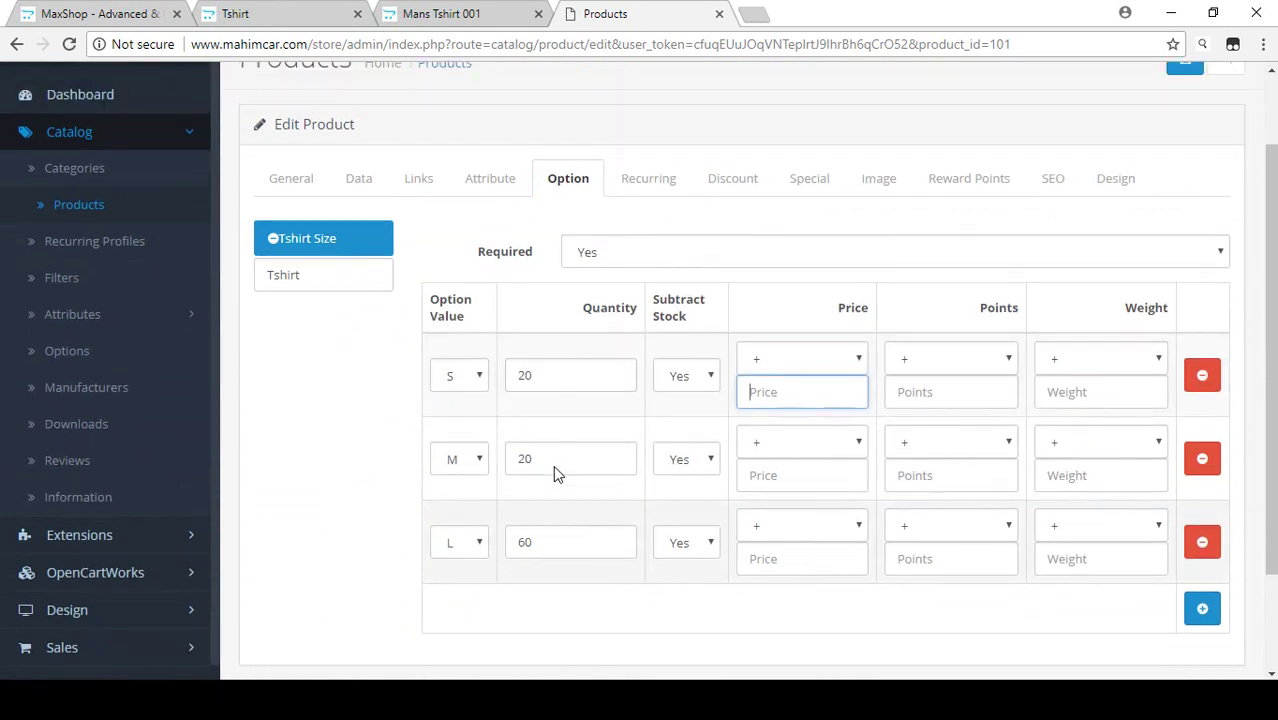
scroll(557, 467, "down", 1)
scroll(613, 451, "up", 1)
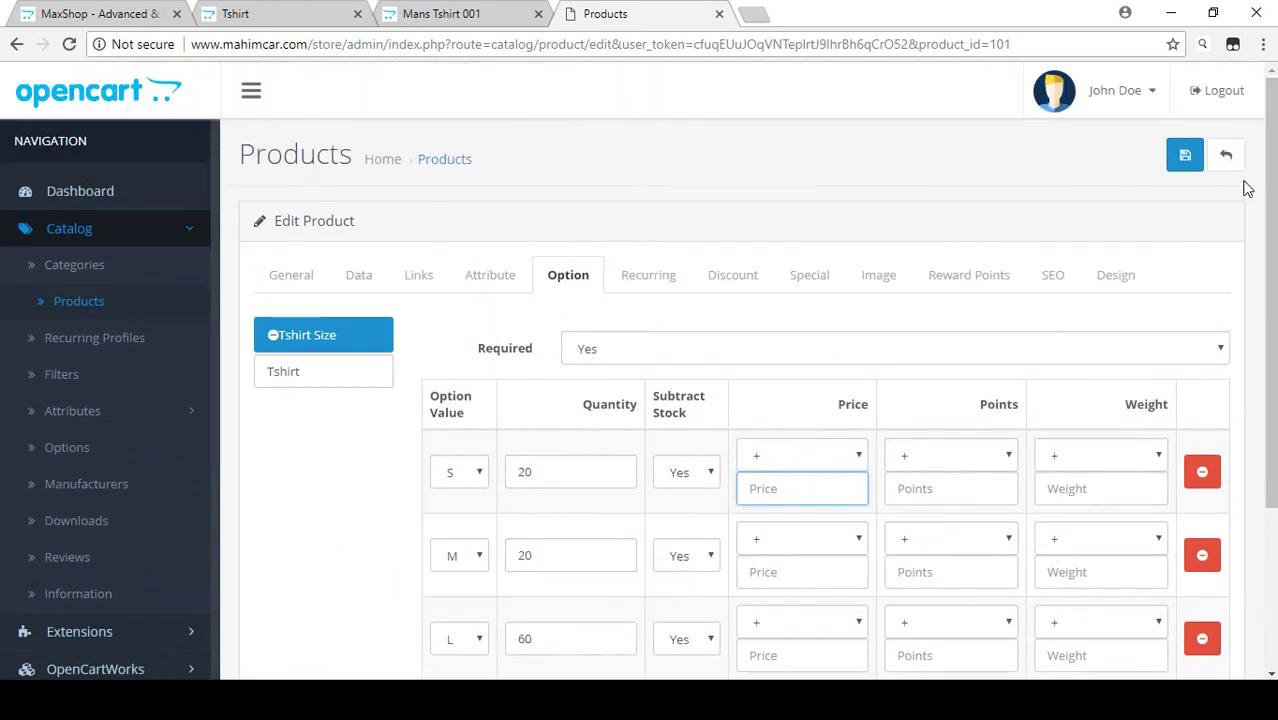
left_click(1184, 154)
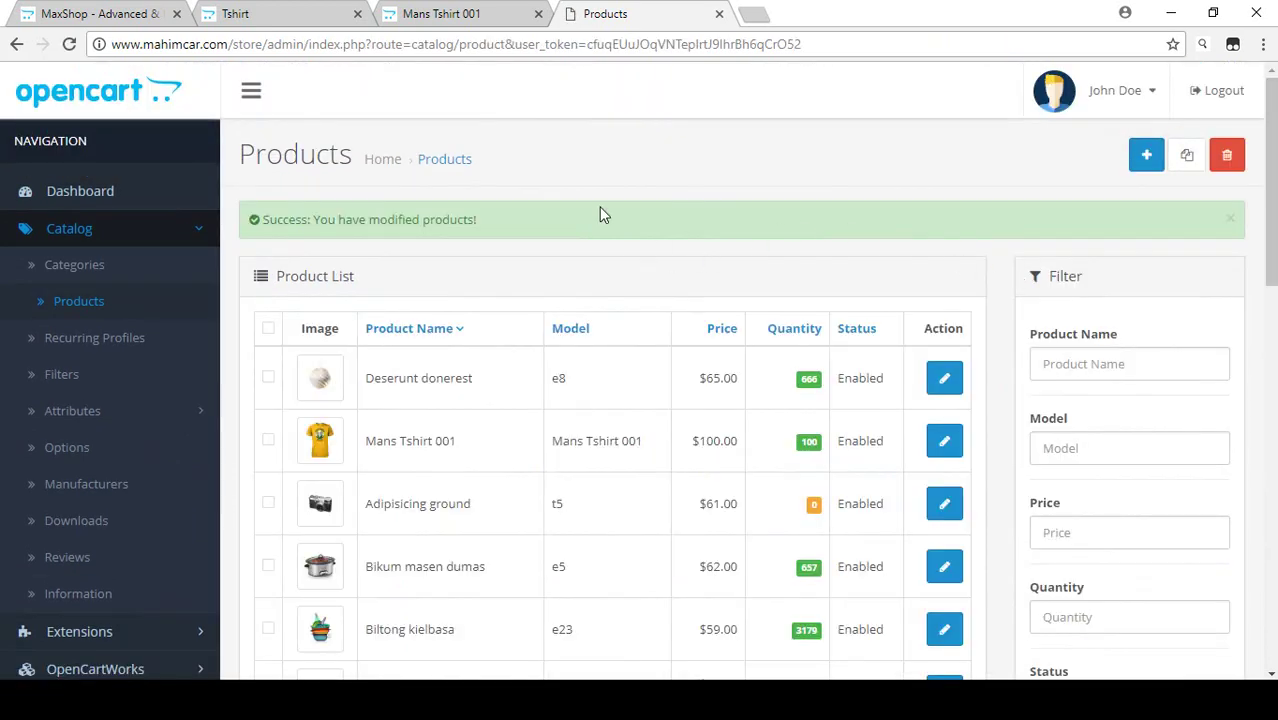
left_click(441, 13)
left_click(68, 44)
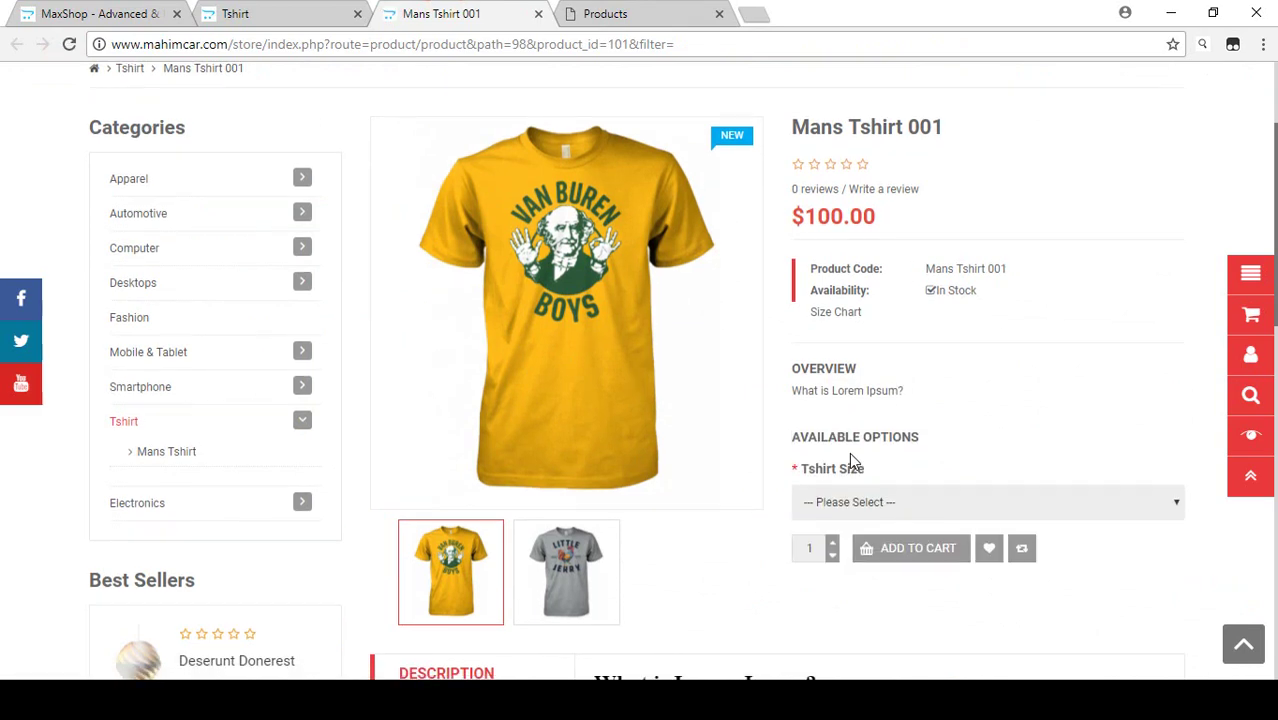
- Open the storefront Tshirt Size dropdown for Mans Tshirt 001 and pick size S
scroll(850, 457, "down", 1)
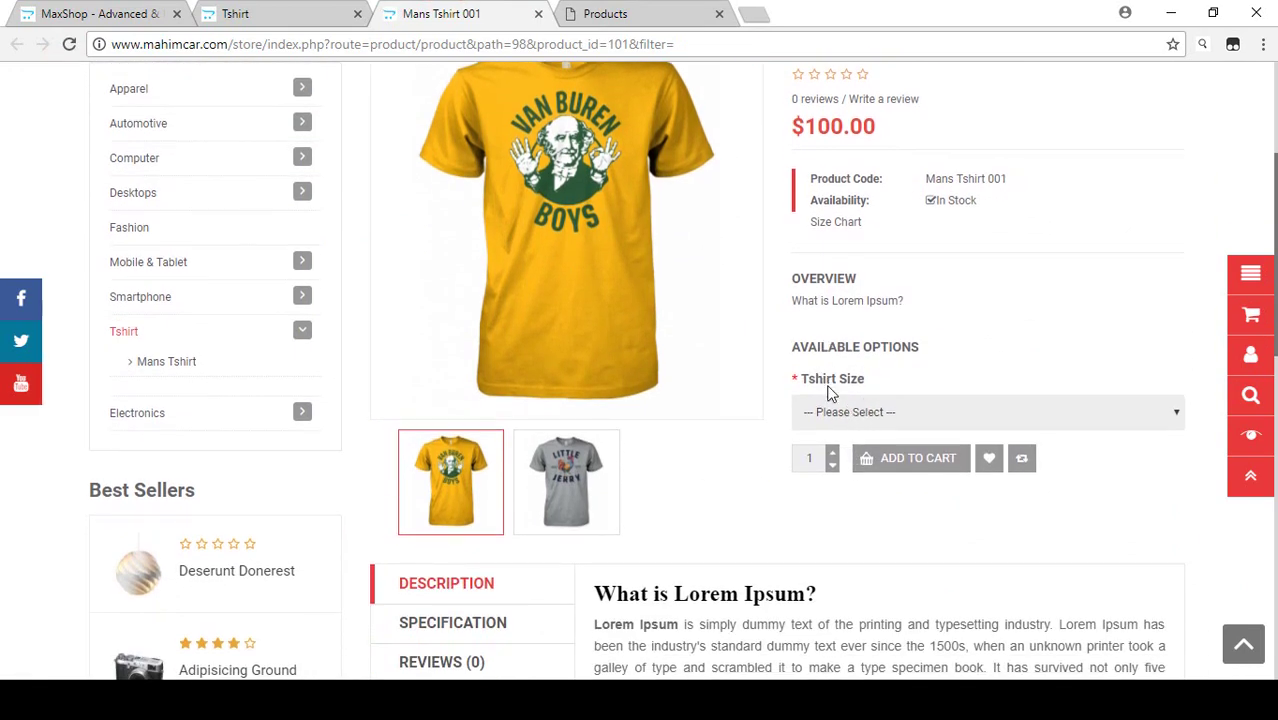
scroll(830, 340, "up", 1)
scroll(862, 440, "down", 1)
left_click(856, 418)
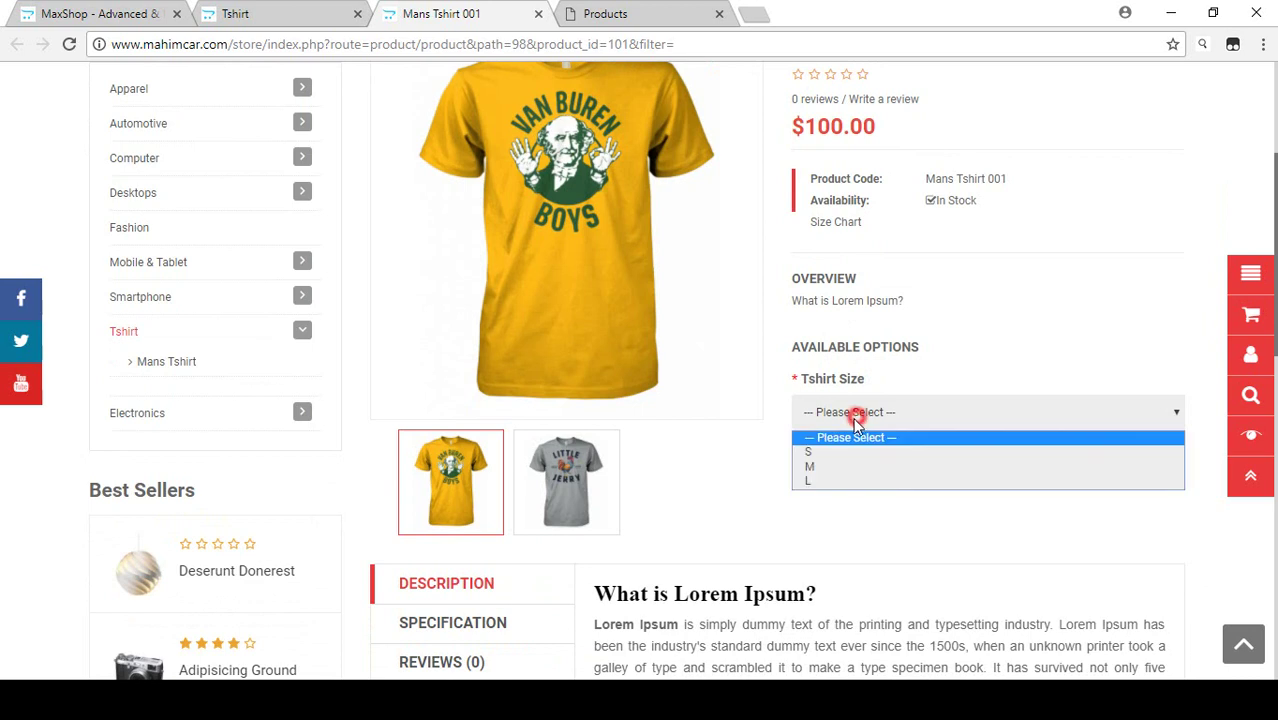
left_click(822, 453)
left_click(842, 414)
left_click(822, 455)
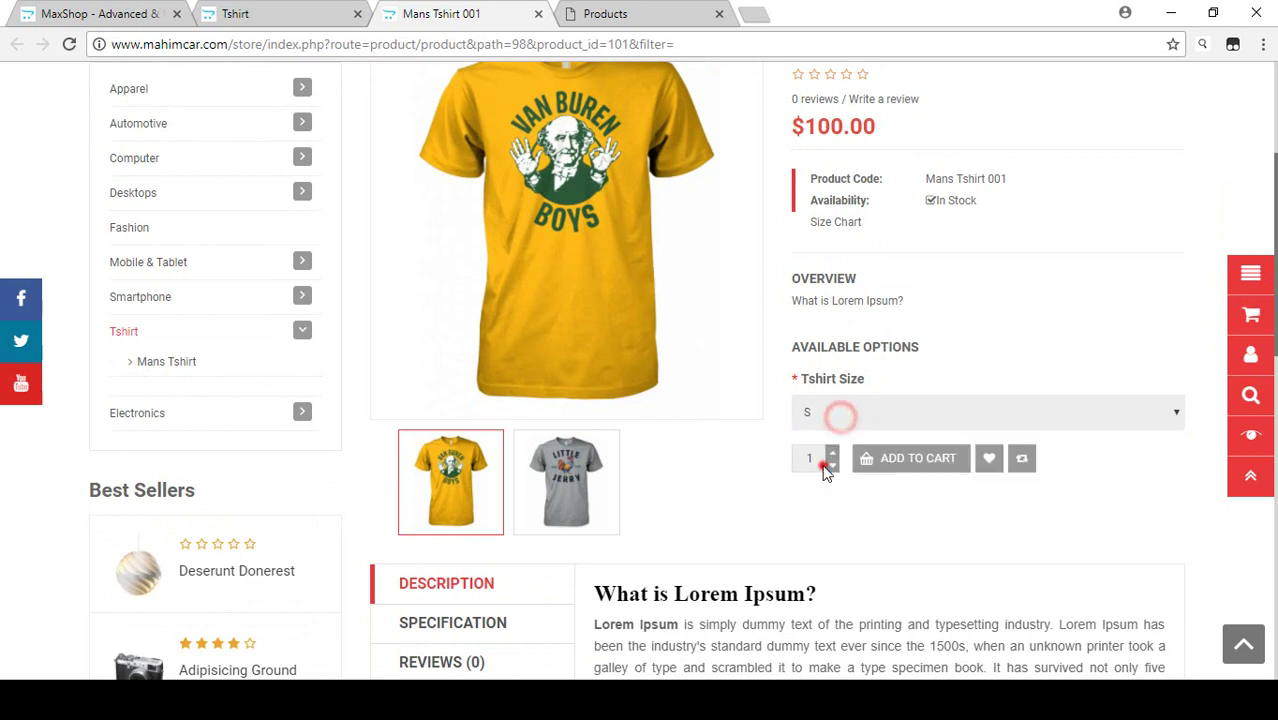
- Try sizes M and L, settle on M, then return to the admin product list
left_click(823, 468)
left_click(836, 410)
left_click(817, 480)
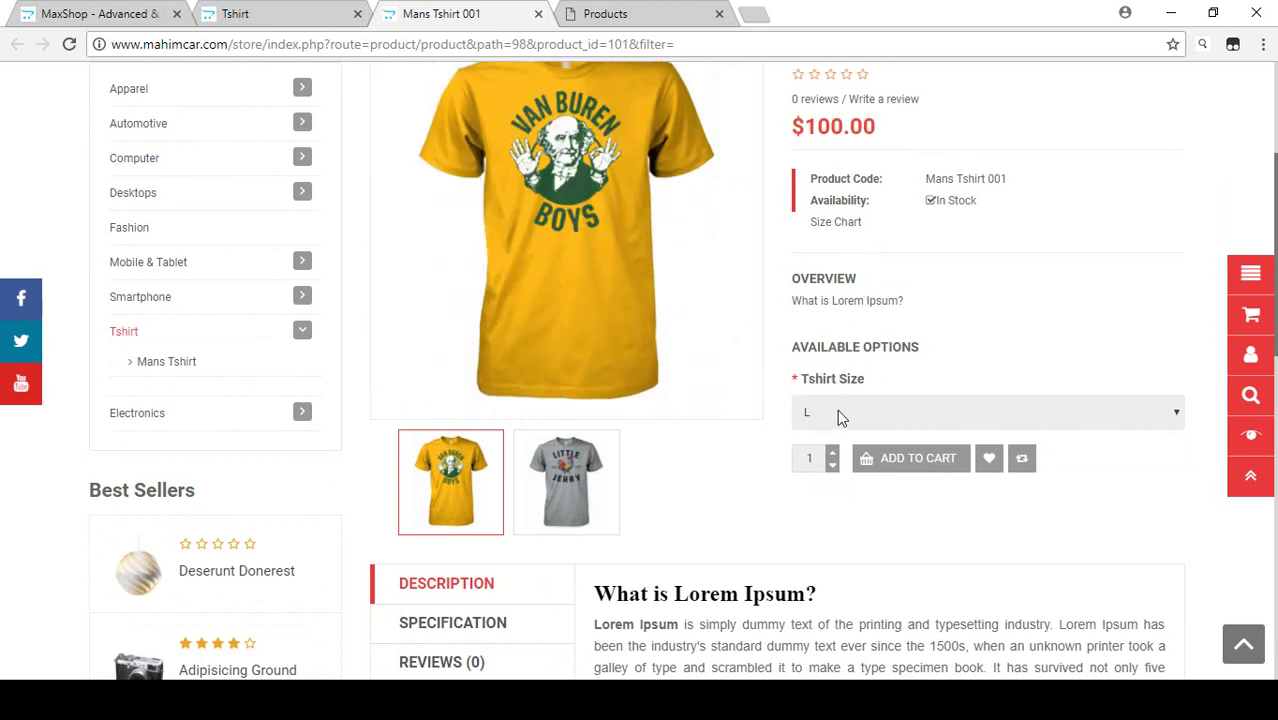
left_click(840, 418)
left_click(812, 466)
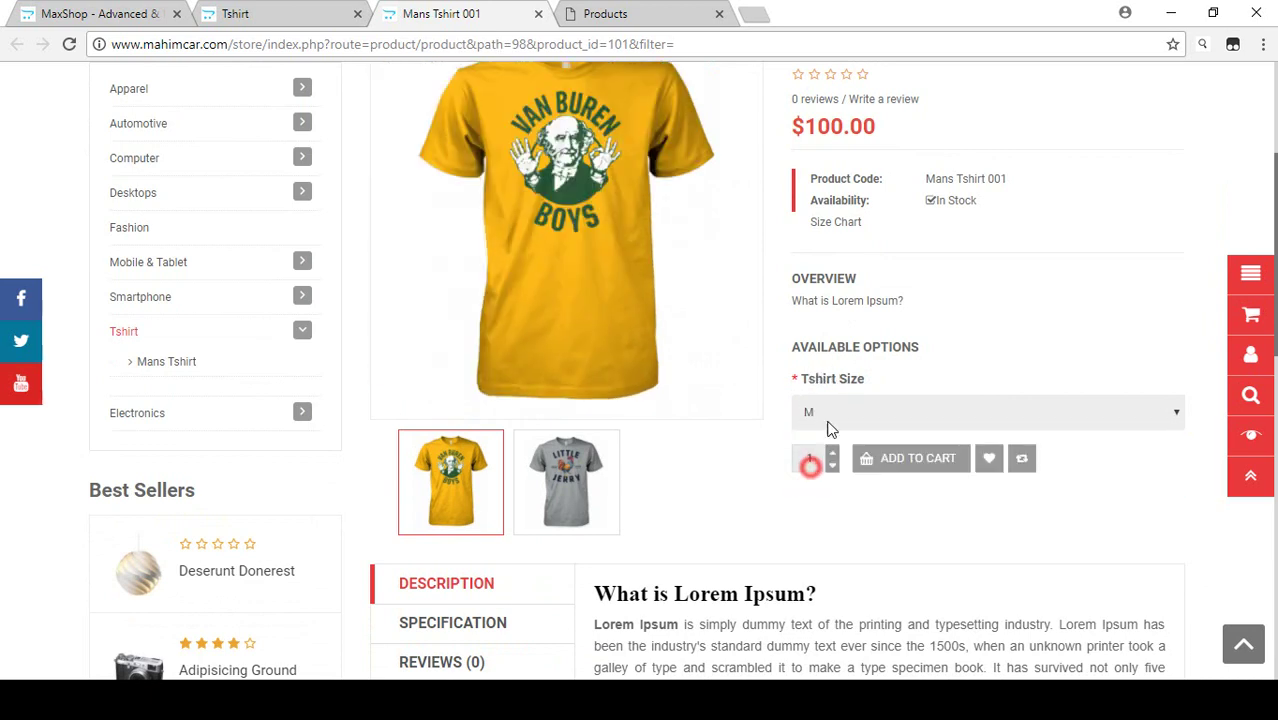
left_click(847, 417)
left_click(846, 412)
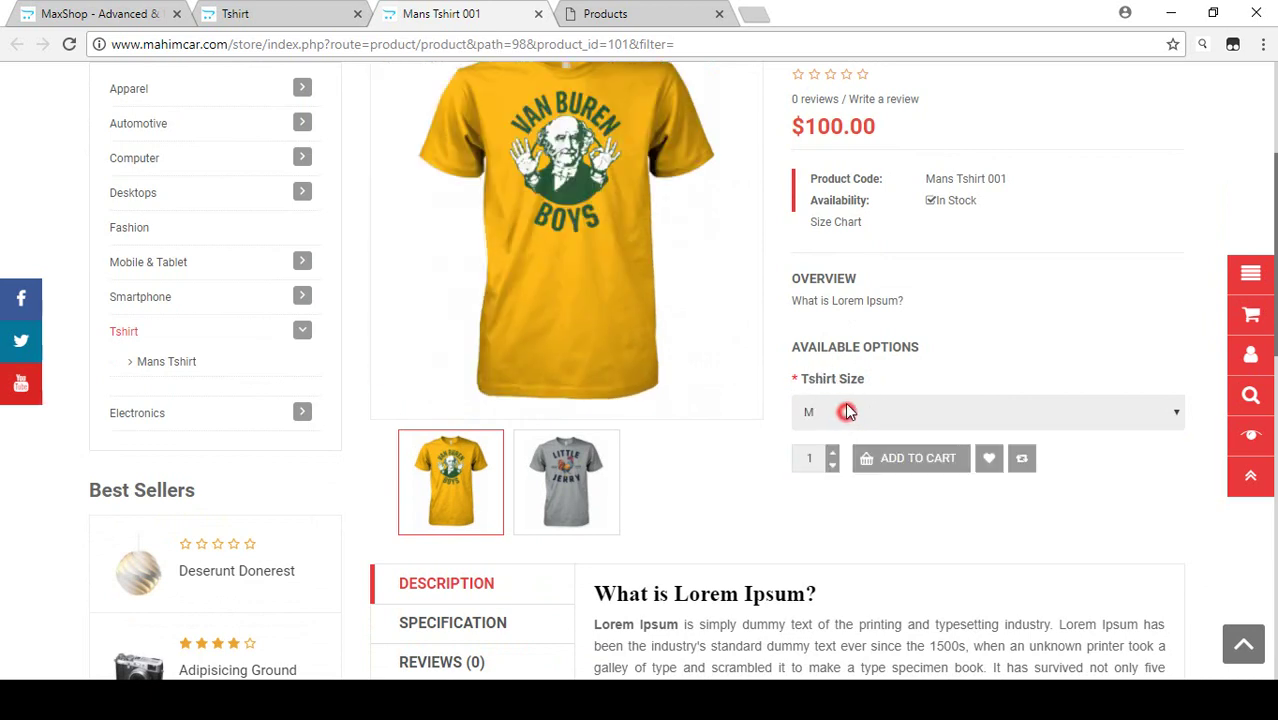
left_click(611, 13)
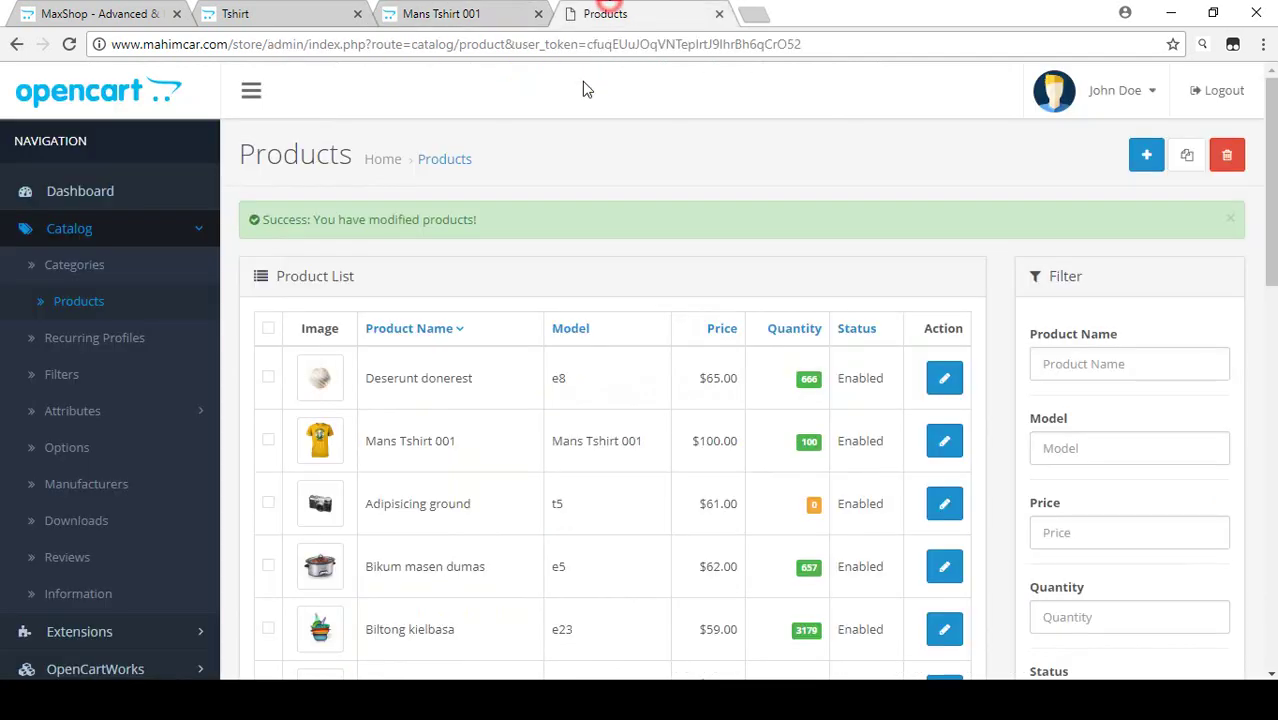
- Open the Catalog Options list in a new tab and locate the Tshirt Size option
right_click(62, 447)
left_click(130, 449)
left_click(778, 13)
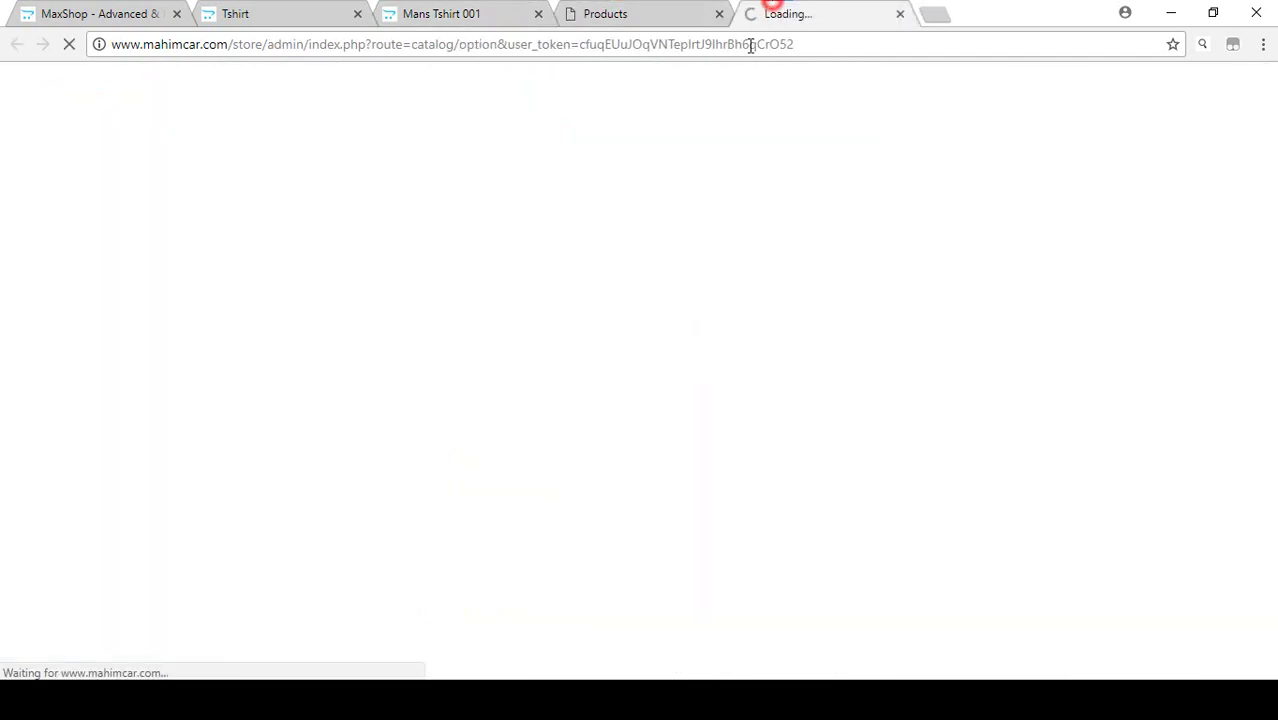
scroll(459, 354, "down", 5)
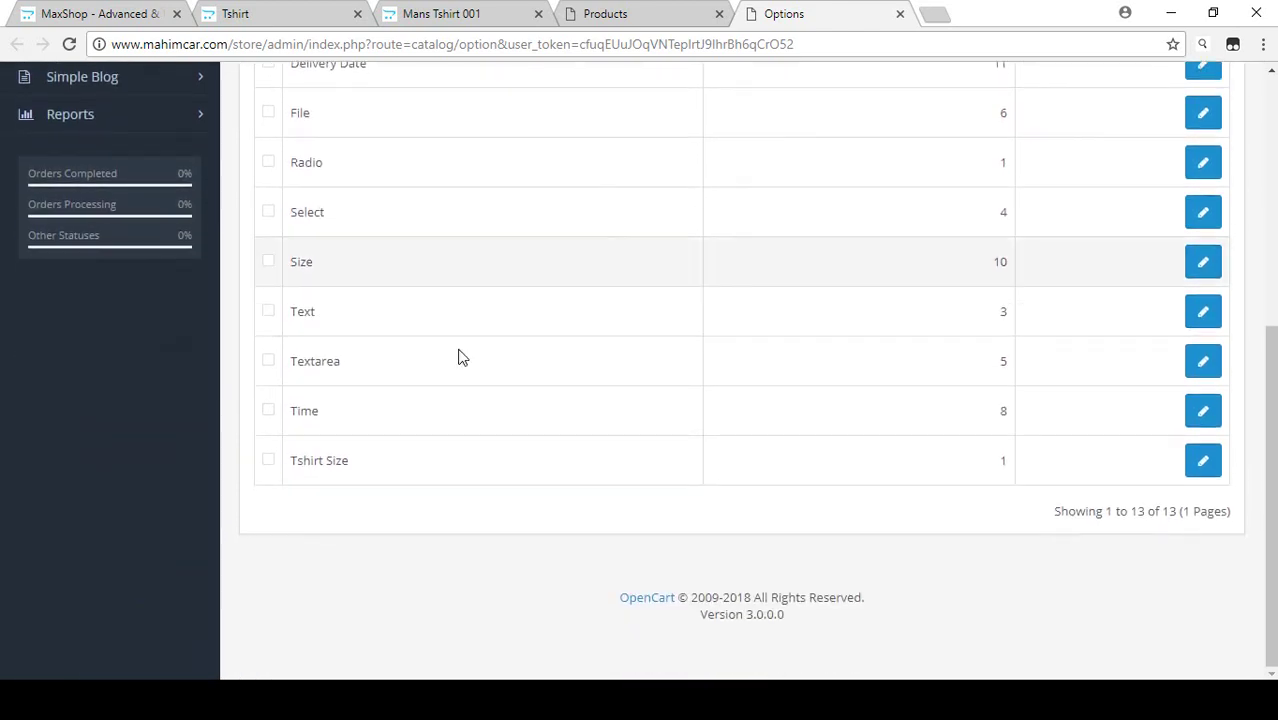
left_click_drag(292, 460, 380, 468)
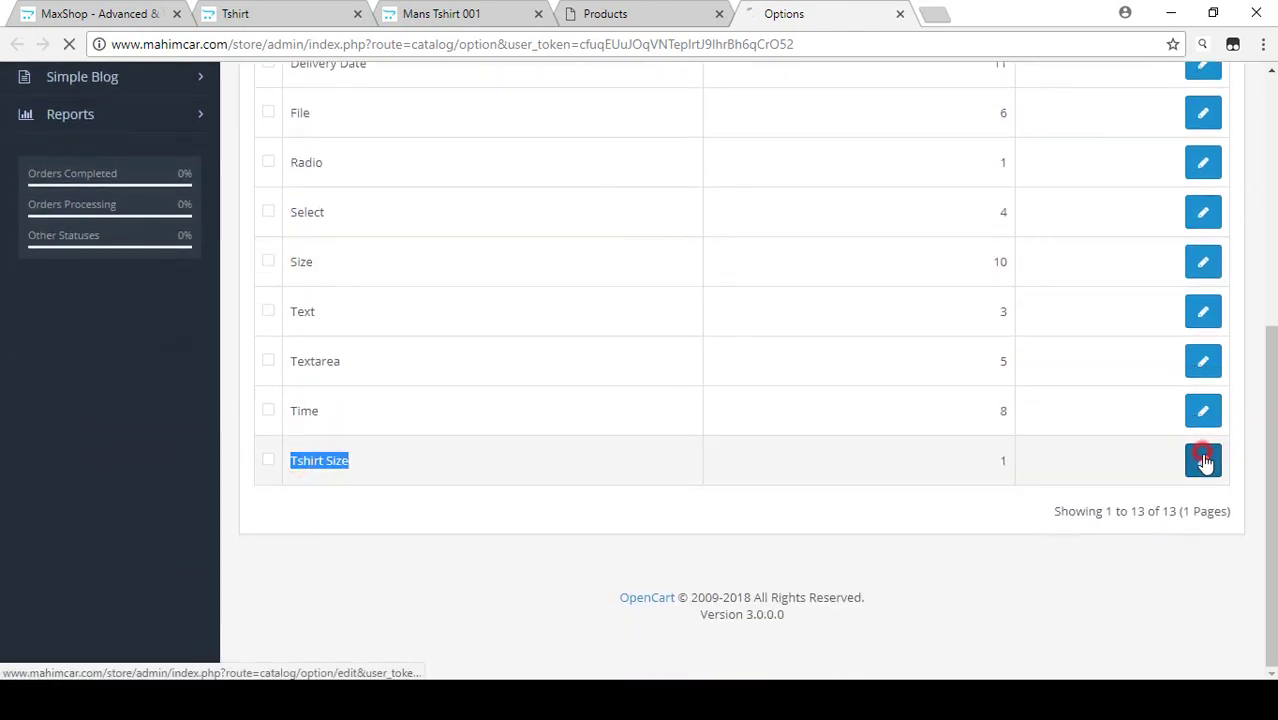
- Change the Tshirt Size option type from Select to Checkbox and save it
left_click(1203, 460)
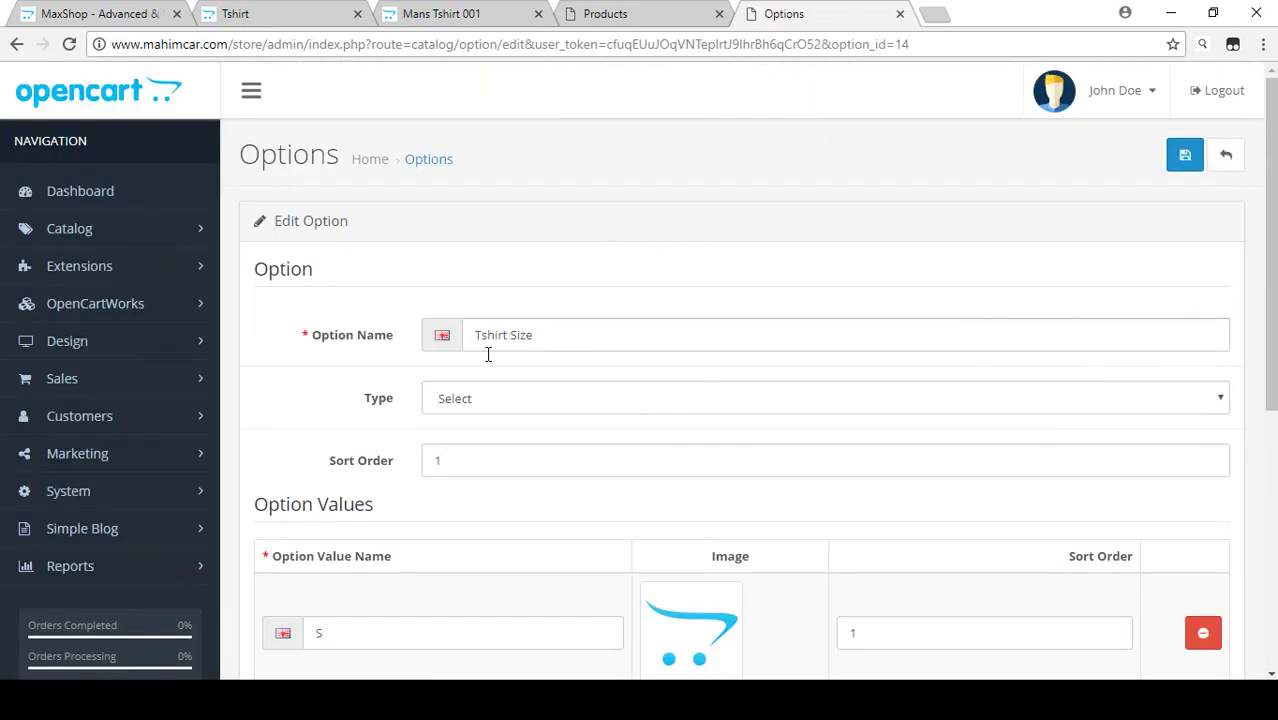
left_click(474, 409)
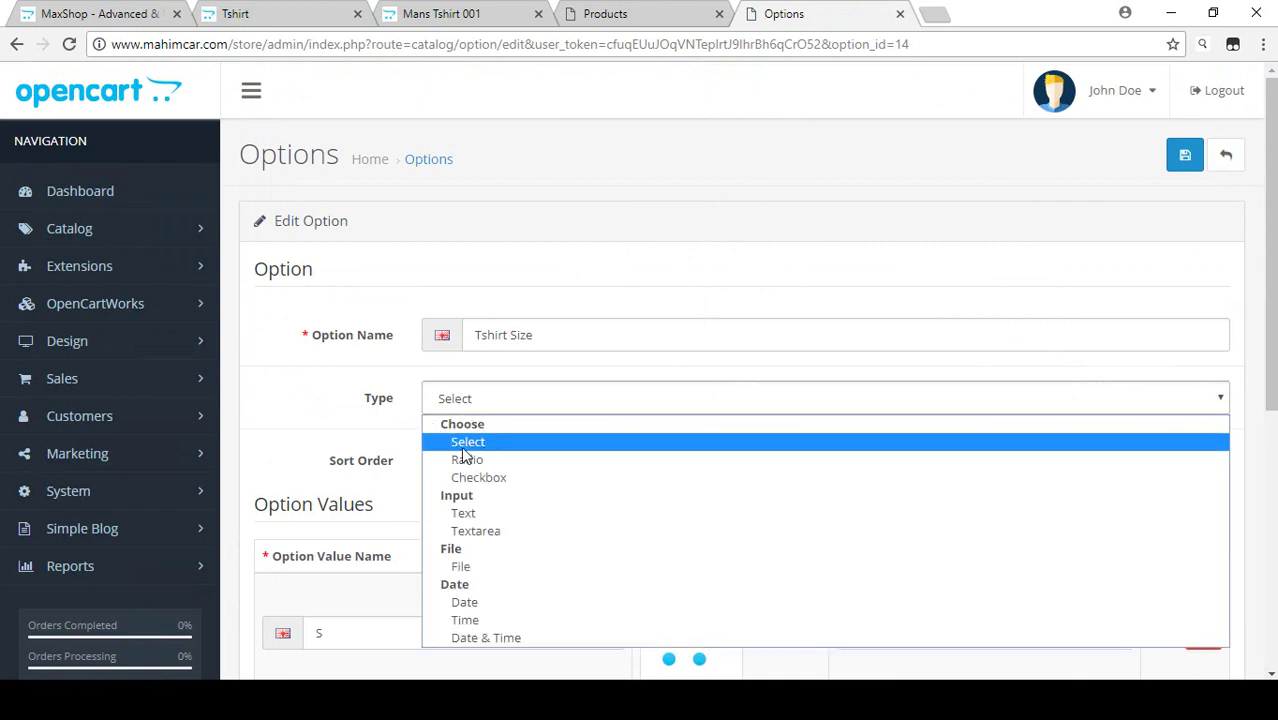
left_click(484, 481)
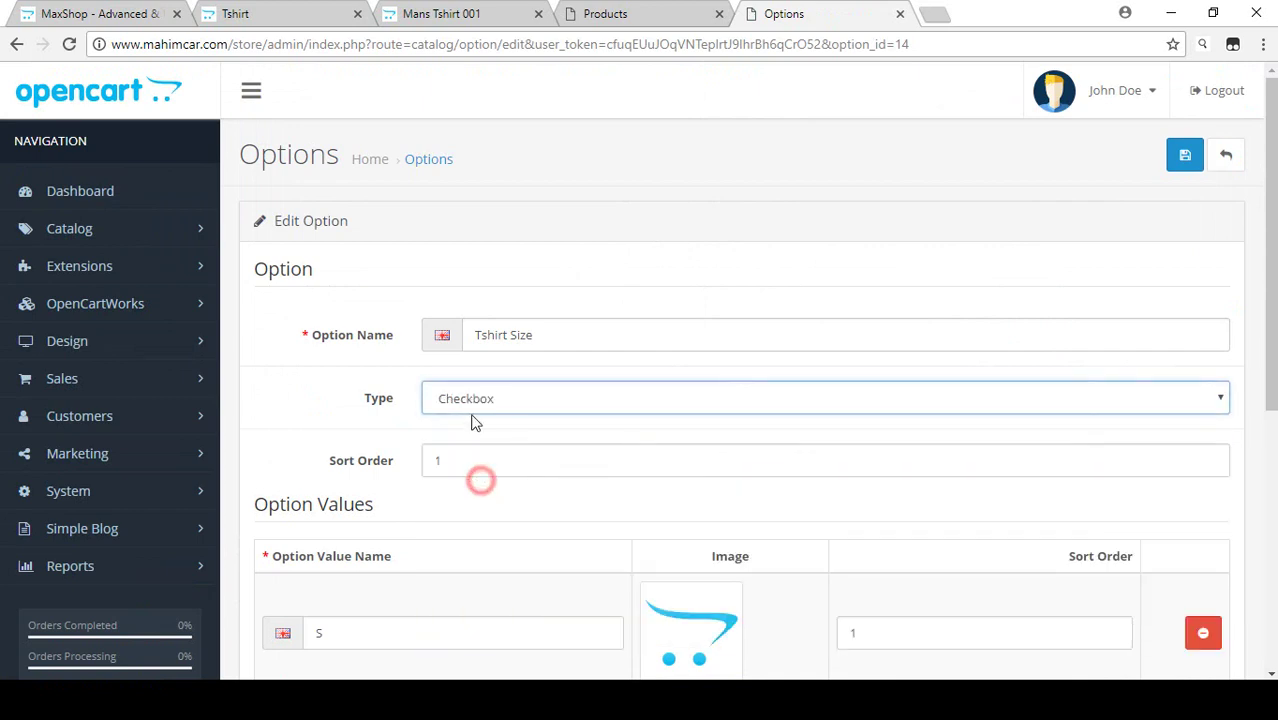
left_click(1185, 157)
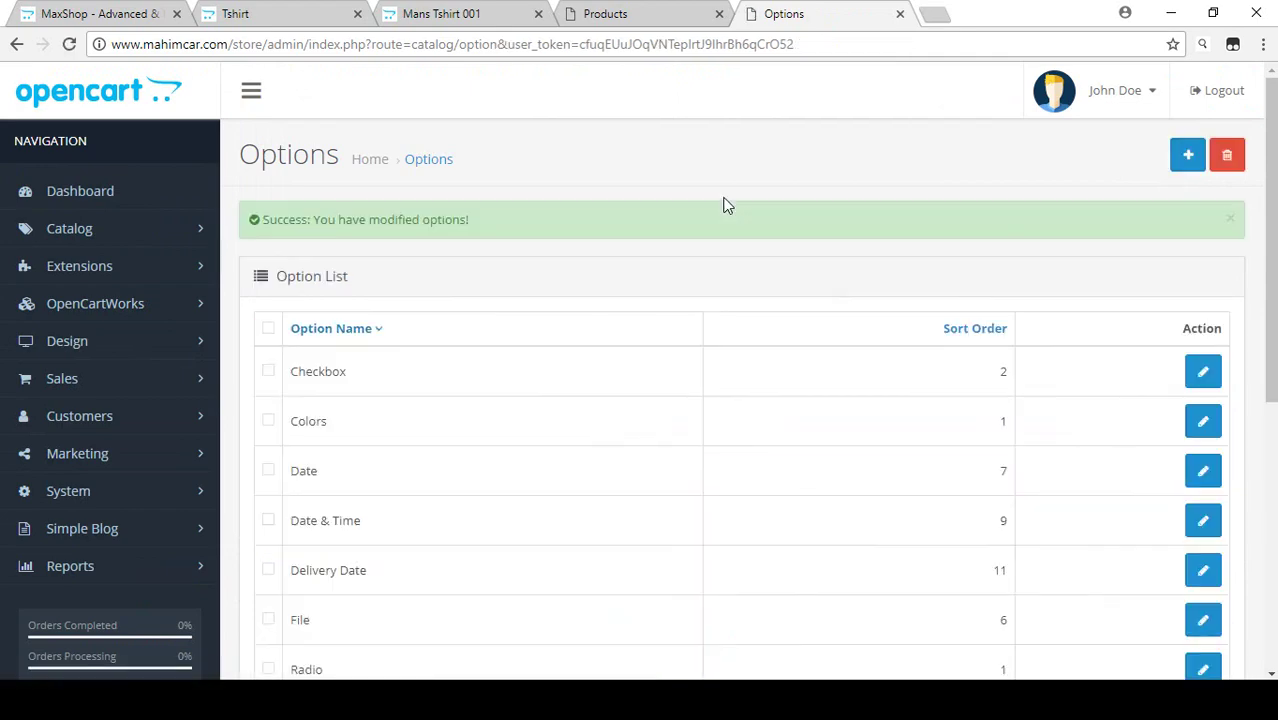
left_click(468, 13)
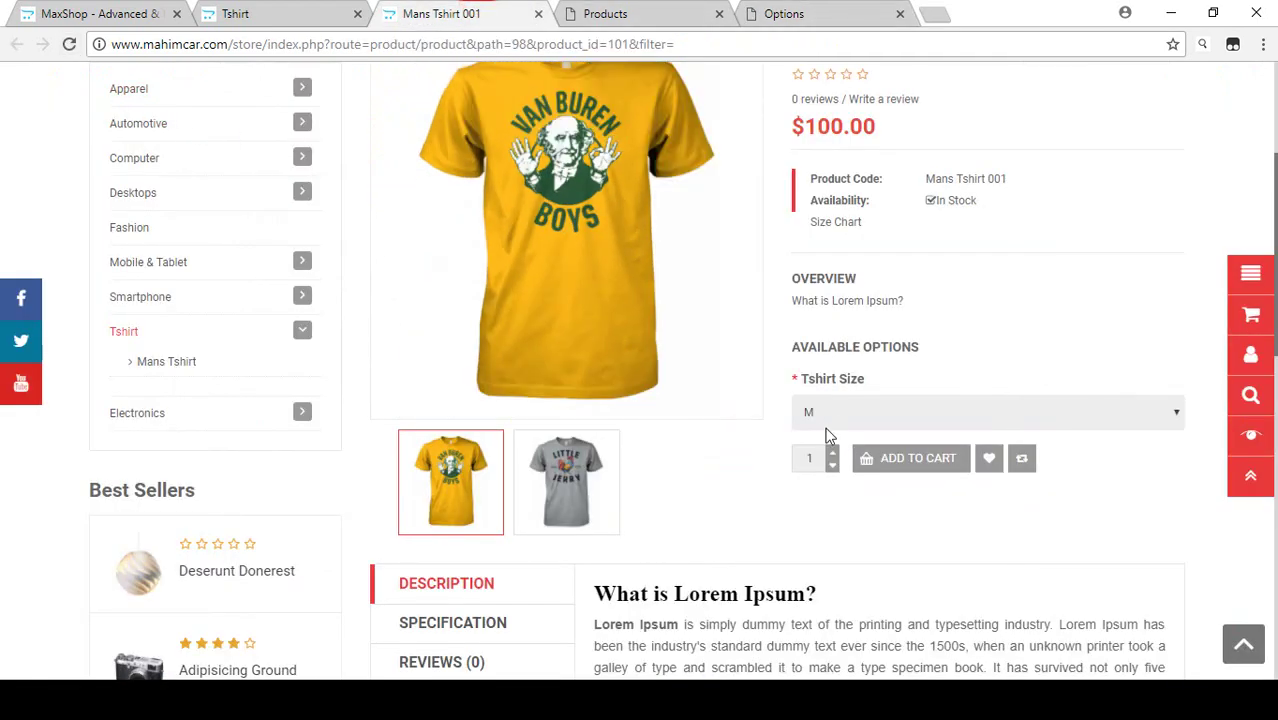
- Reload Mans Tshirt 001's store page and test the S, M and L size checkboxes, leaving M checked
left_click(827, 415)
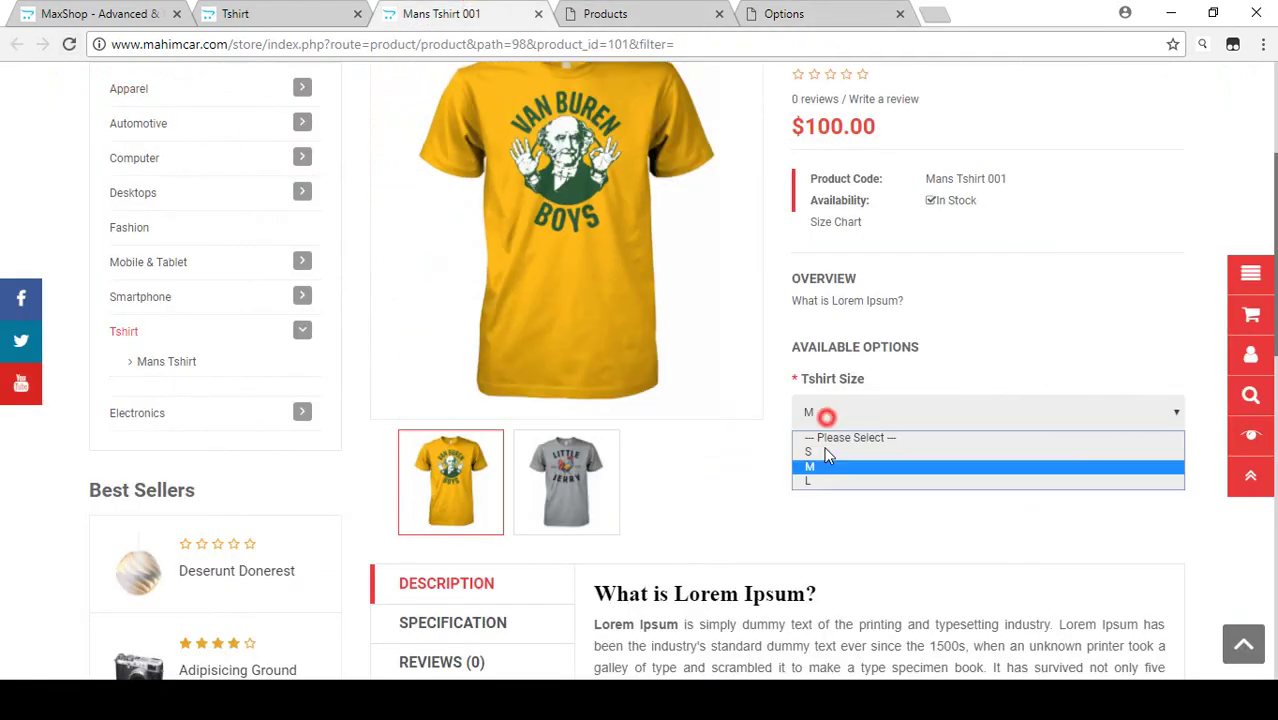
left_click(69, 45)
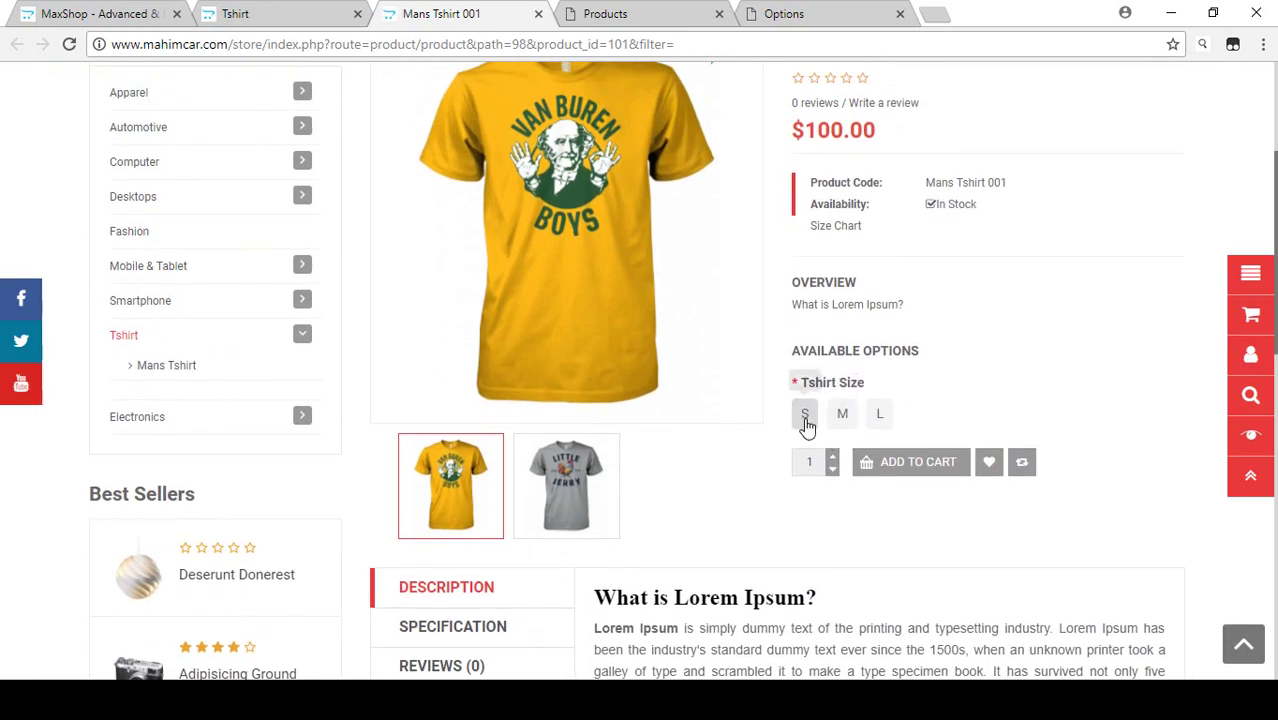
left_click(842, 418)
left_click(879, 416)
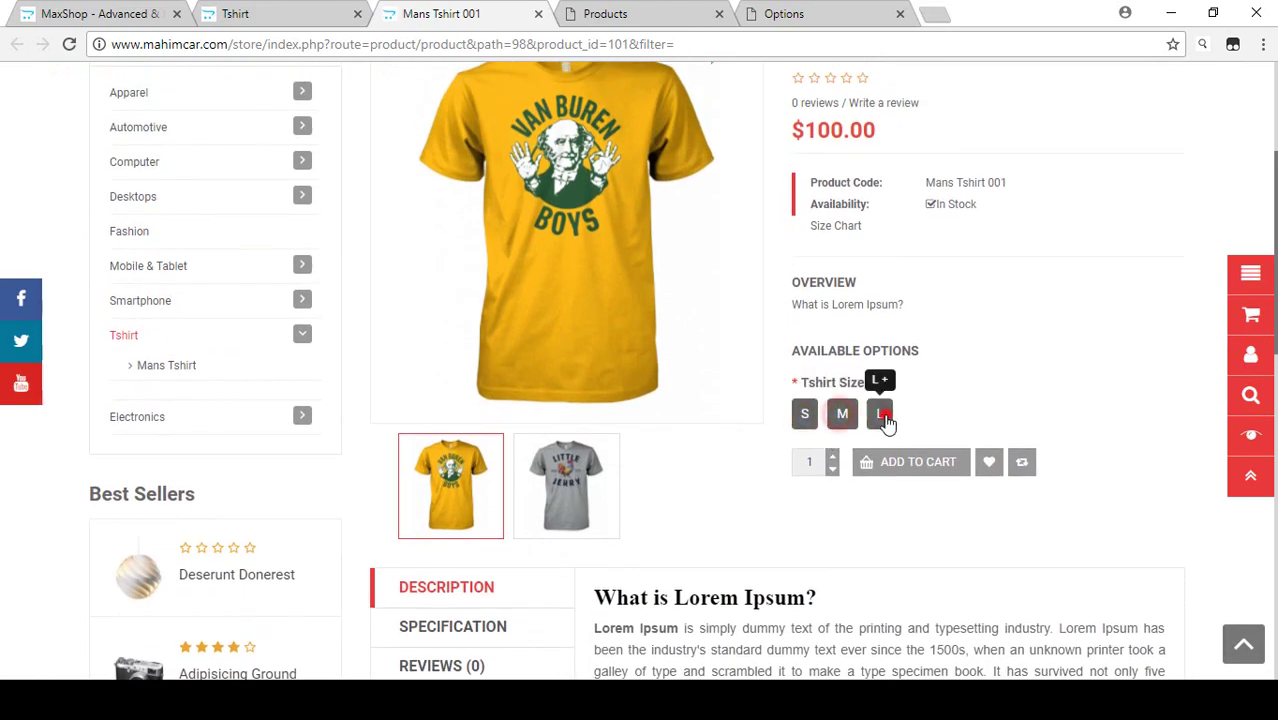
left_click(805, 414)
left_click(839, 422)
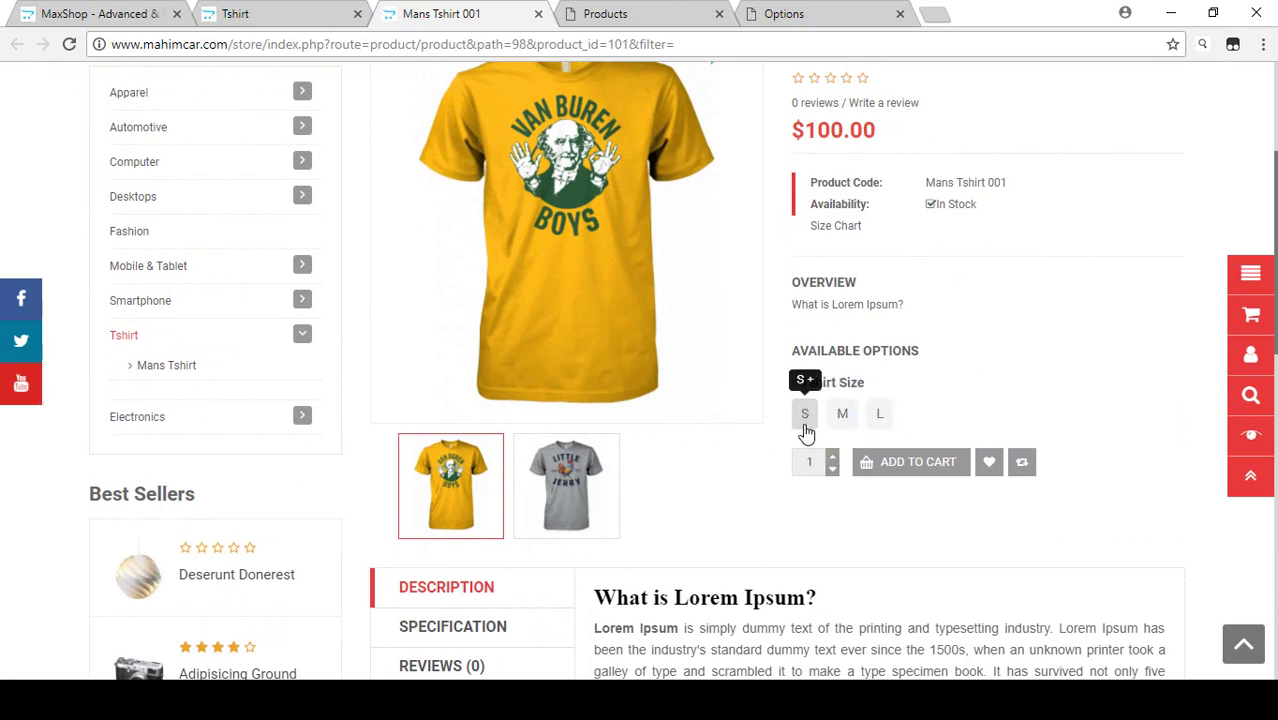
left_click(840, 416)
key("F5")
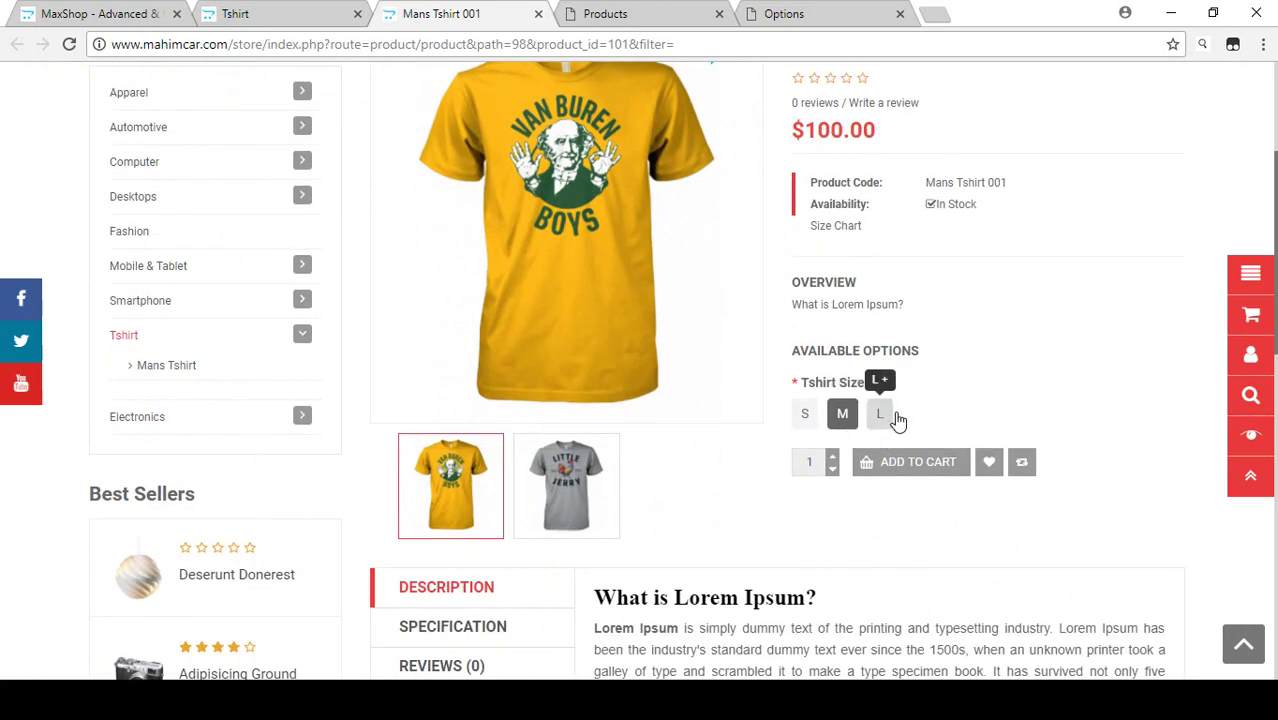
scroll(855, 446, "up", 1)
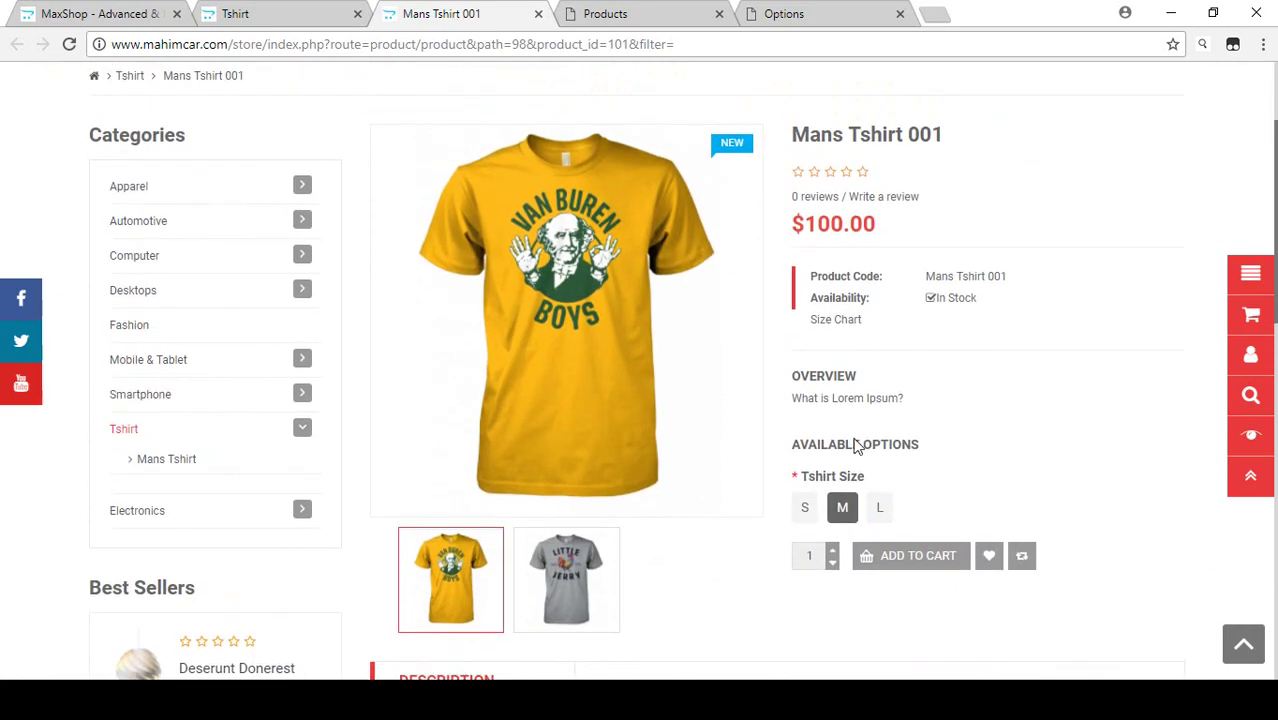
- Open Mans Tshirt 001 in the admin editor and show its option settings
left_click(640, 10)
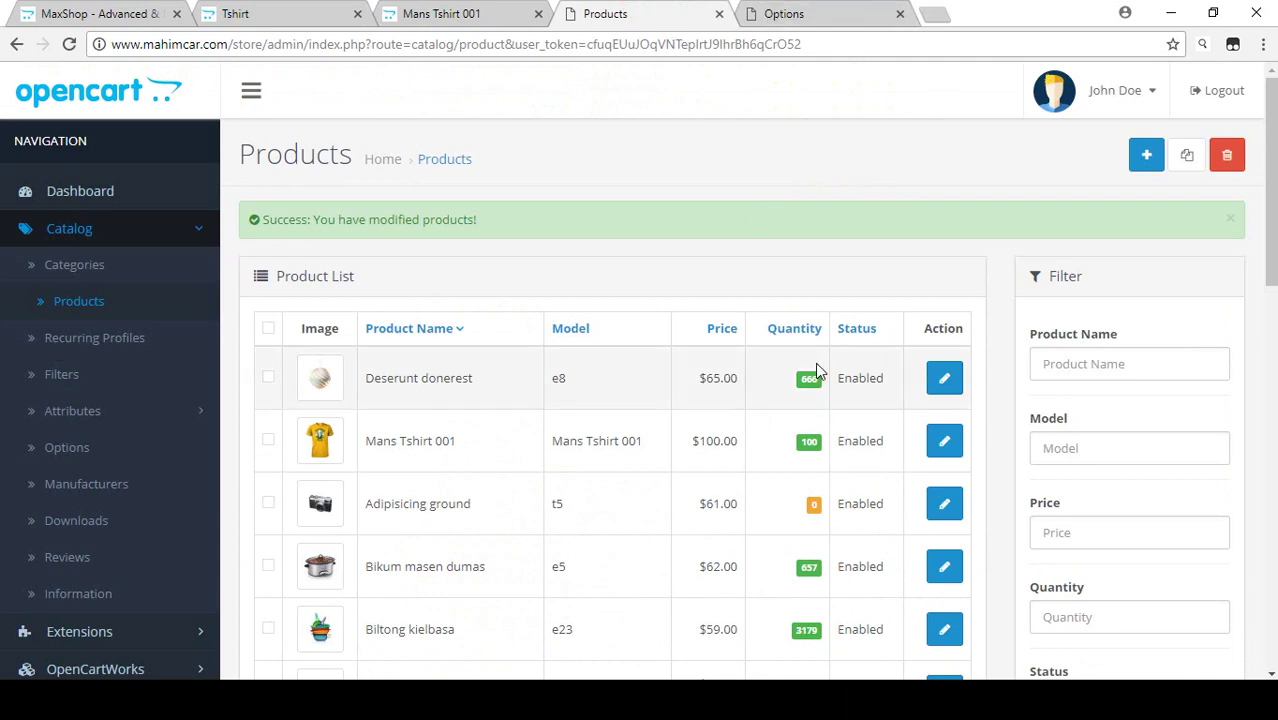
left_click(788, 14)
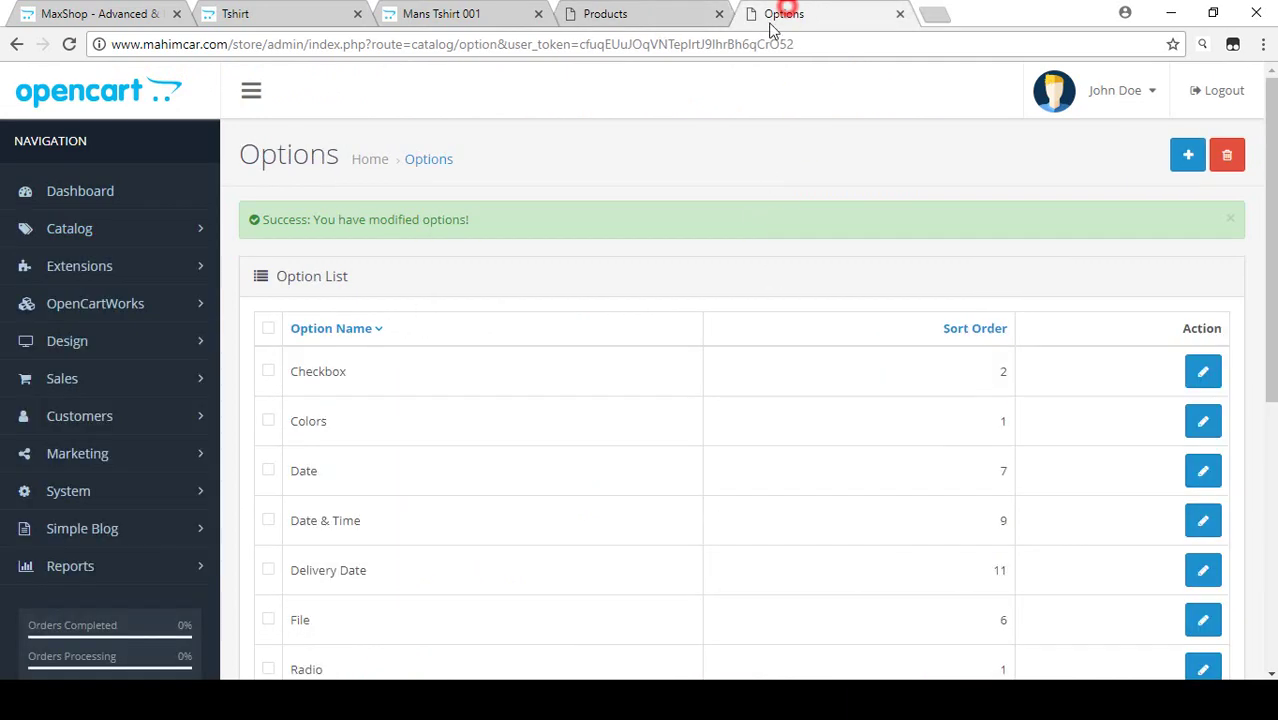
left_click(652, 14)
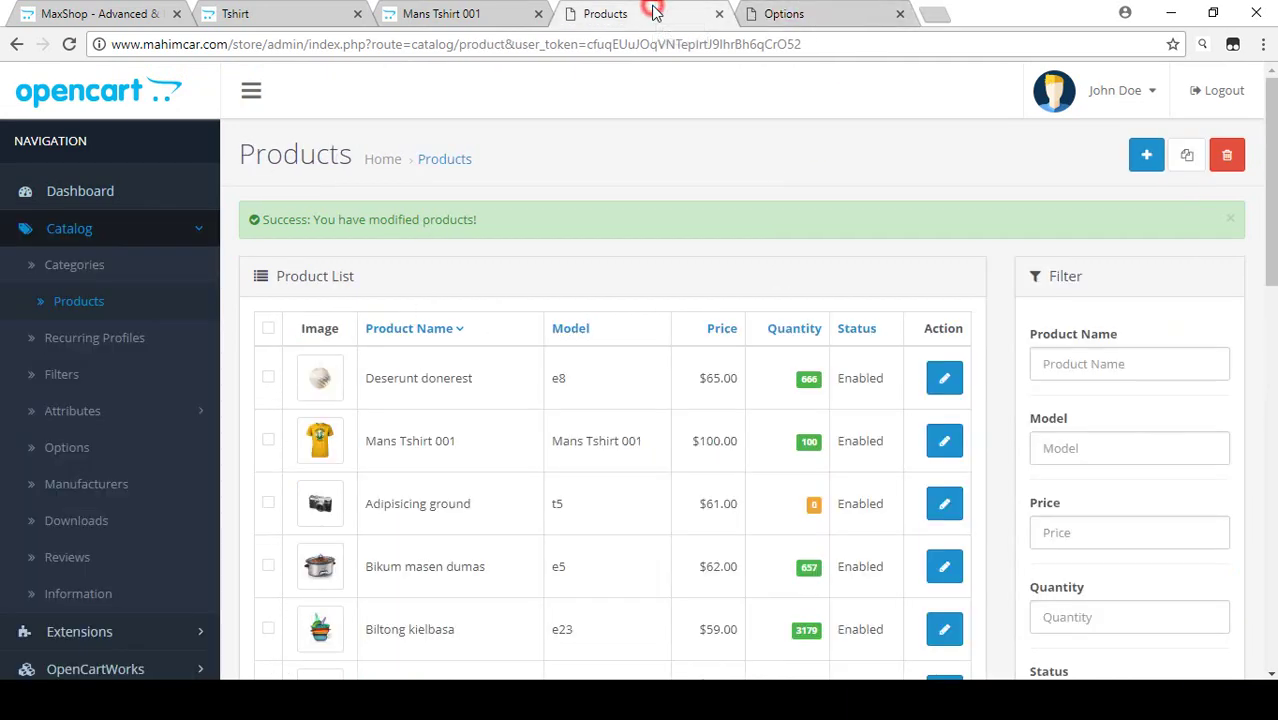
left_click(944, 441)
left_click(572, 274)
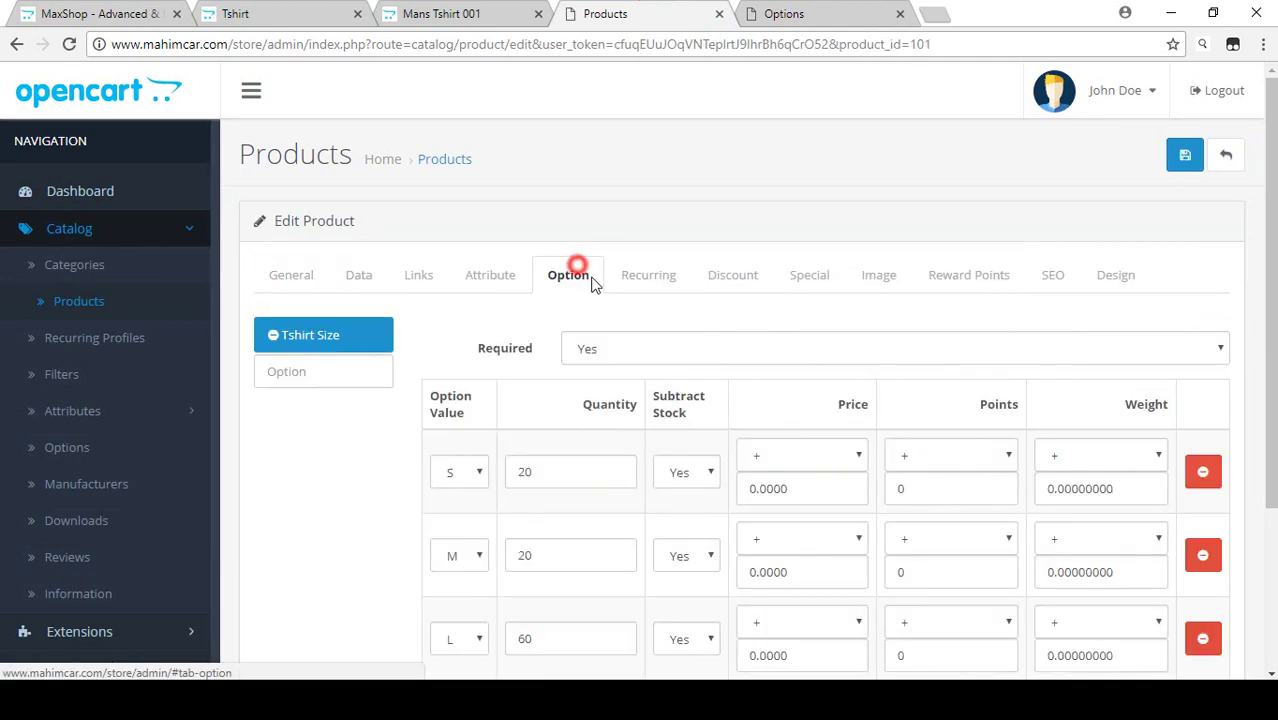
- Look up the Colors and Tshirt Size names in the admin Option List
left_click(777, 8)
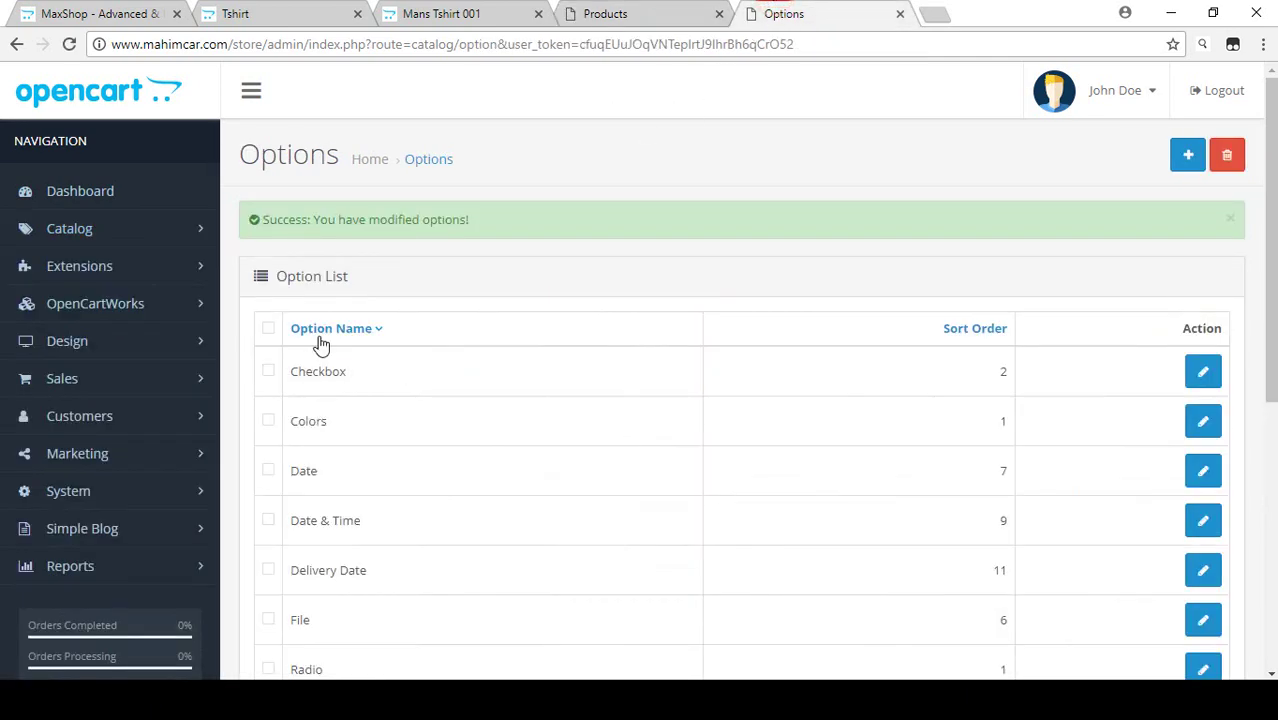
scroll(330, 355, "down", 2)
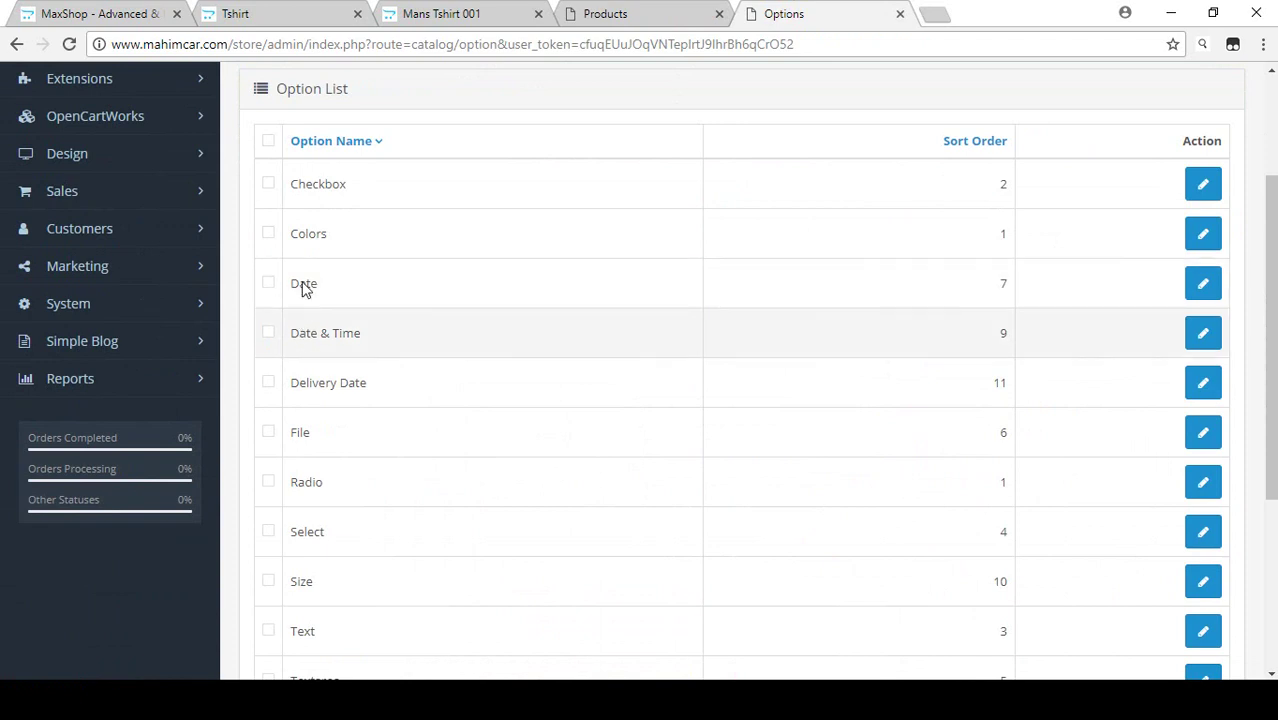
left_click_drag(292, 234, 345, 237)
scroll(350, 300, "down", 3)
left_click(289, 505)
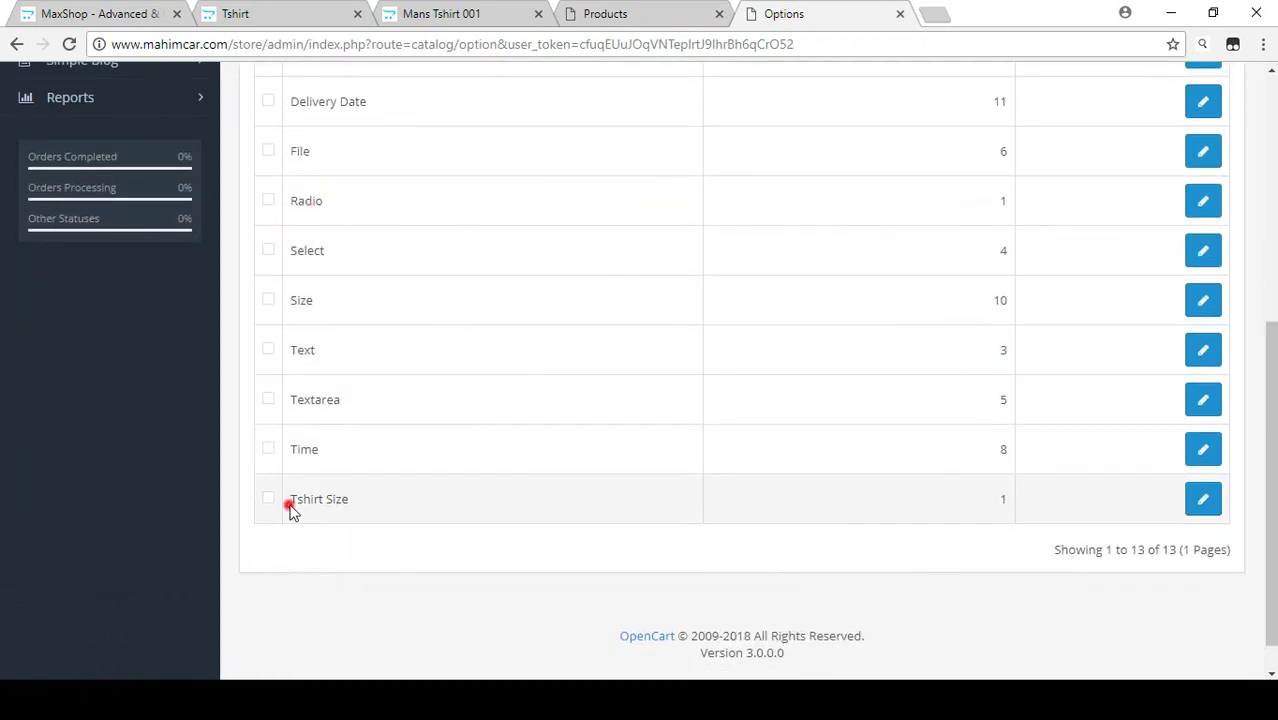
left_click_drag(290, 510, 336, 503)
scroll(350, 505, "up", 5)
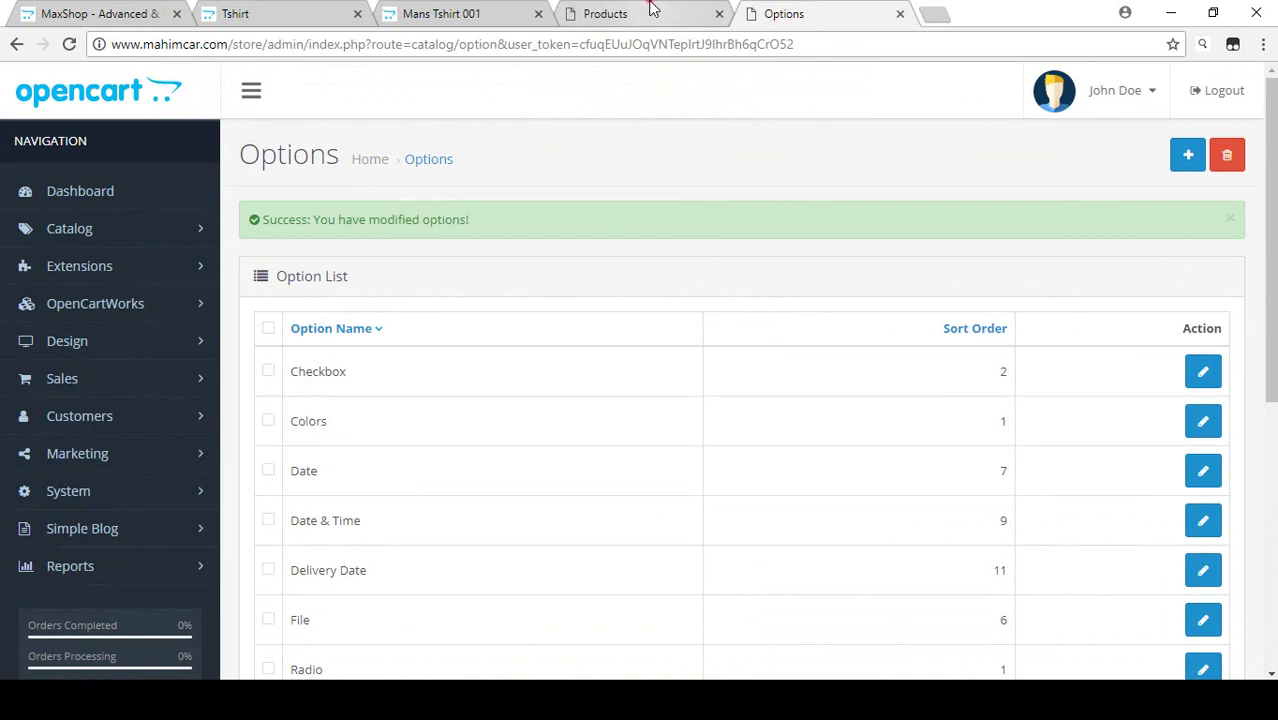
left_click(648, 12)
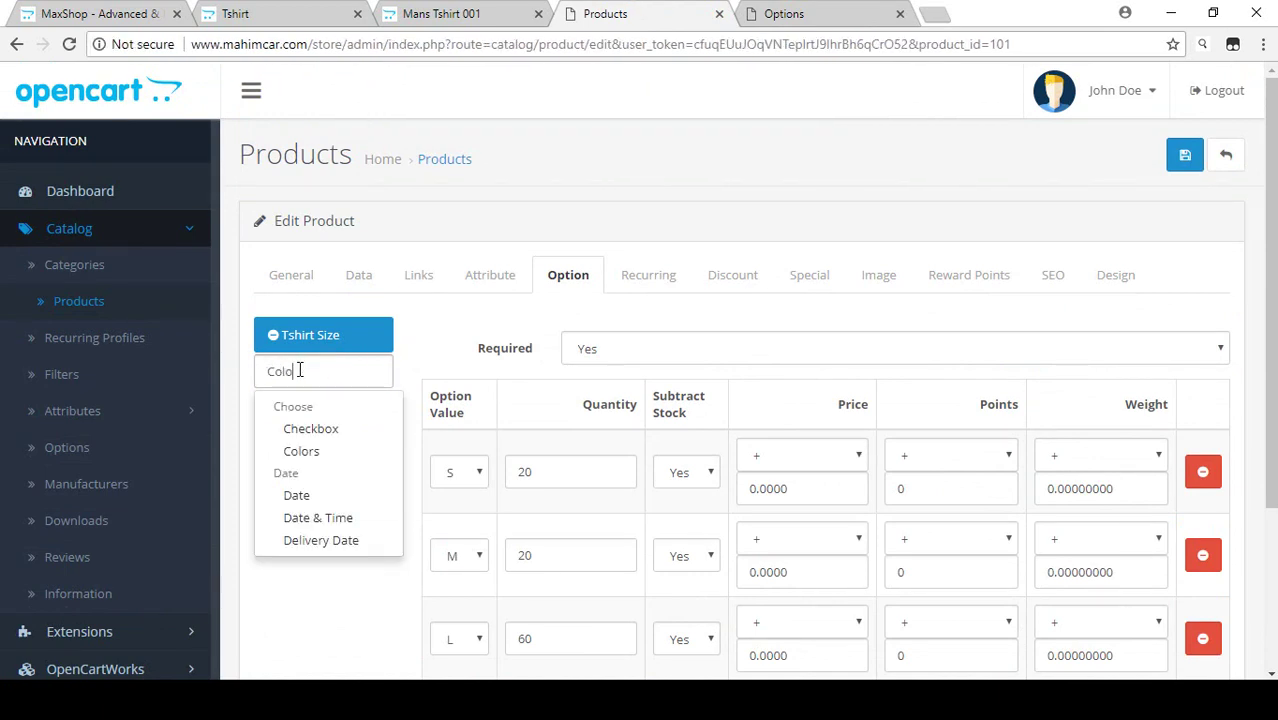
- Attach the Colors option to Mans Tshirt 001 with two value rows, checking each row's colour list
left_click(300, 451)
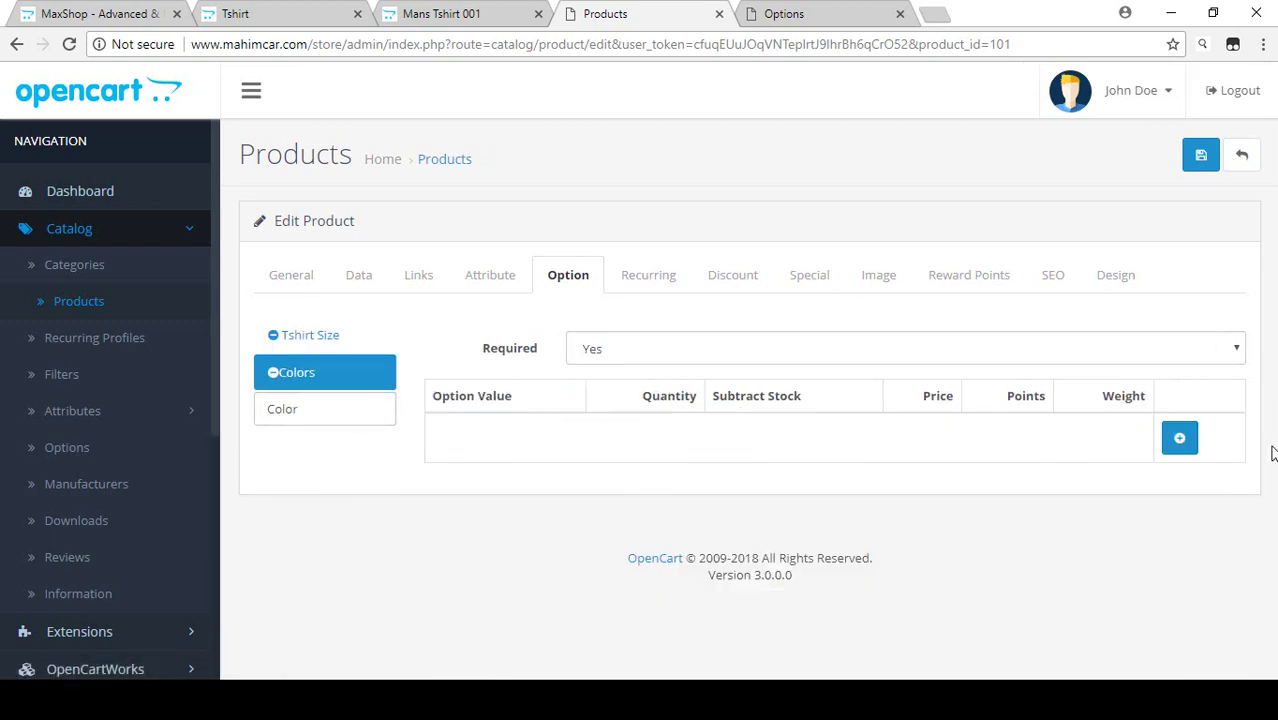
left_click(1180, 438)
left_click(1202, 538)
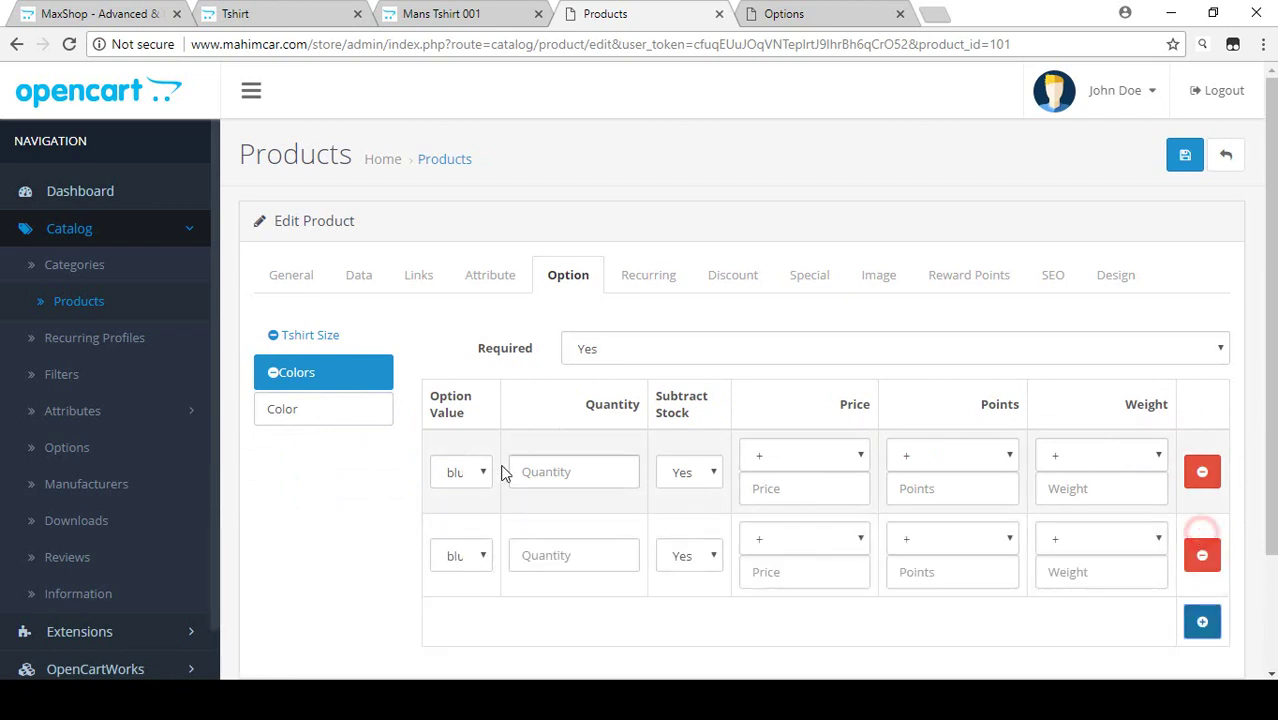
left_click(458, 472)
left_click(462, 474)
left_click(474, 553)
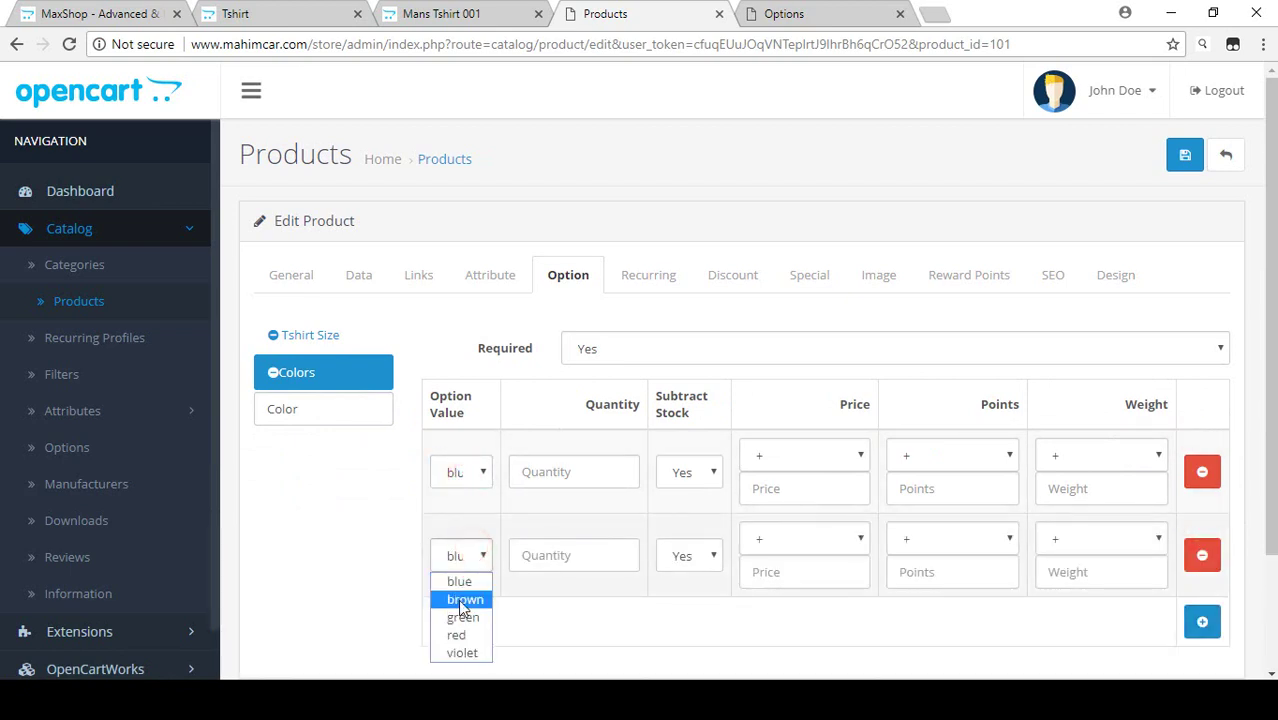
- Review the Colors option's available values in the admin options list
left_click(812, 16)
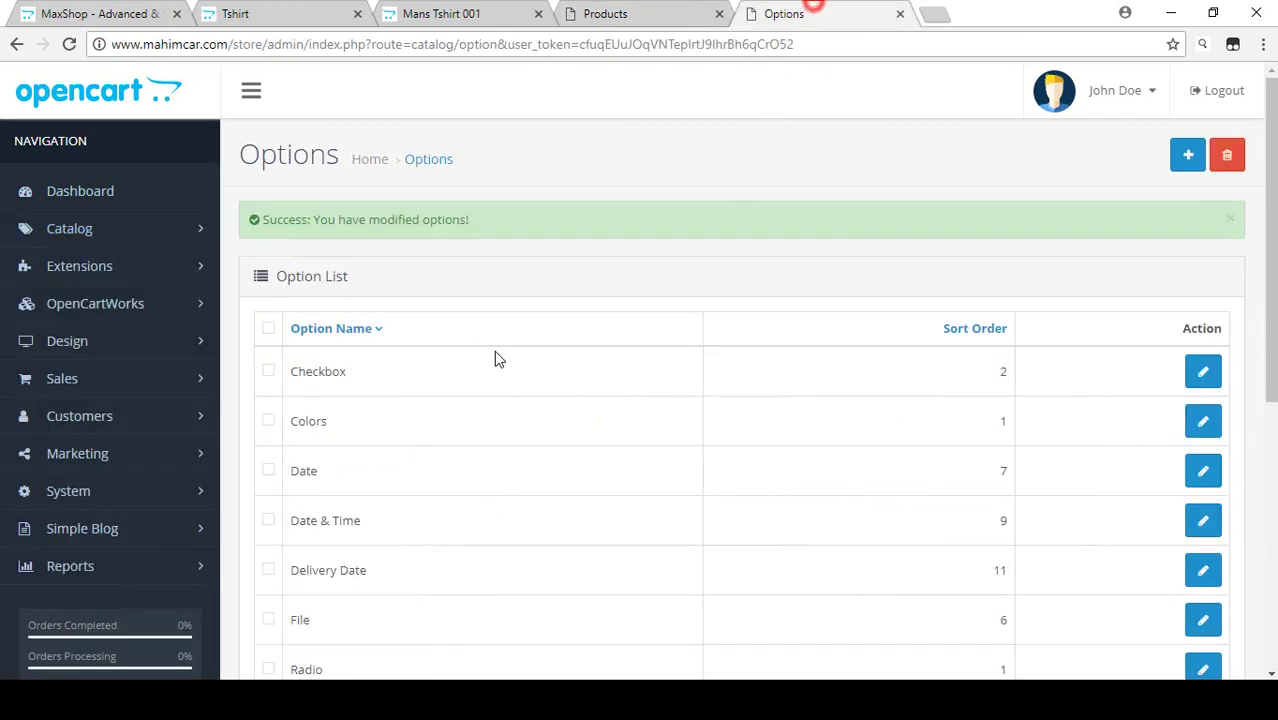
left_click(1203, 425)
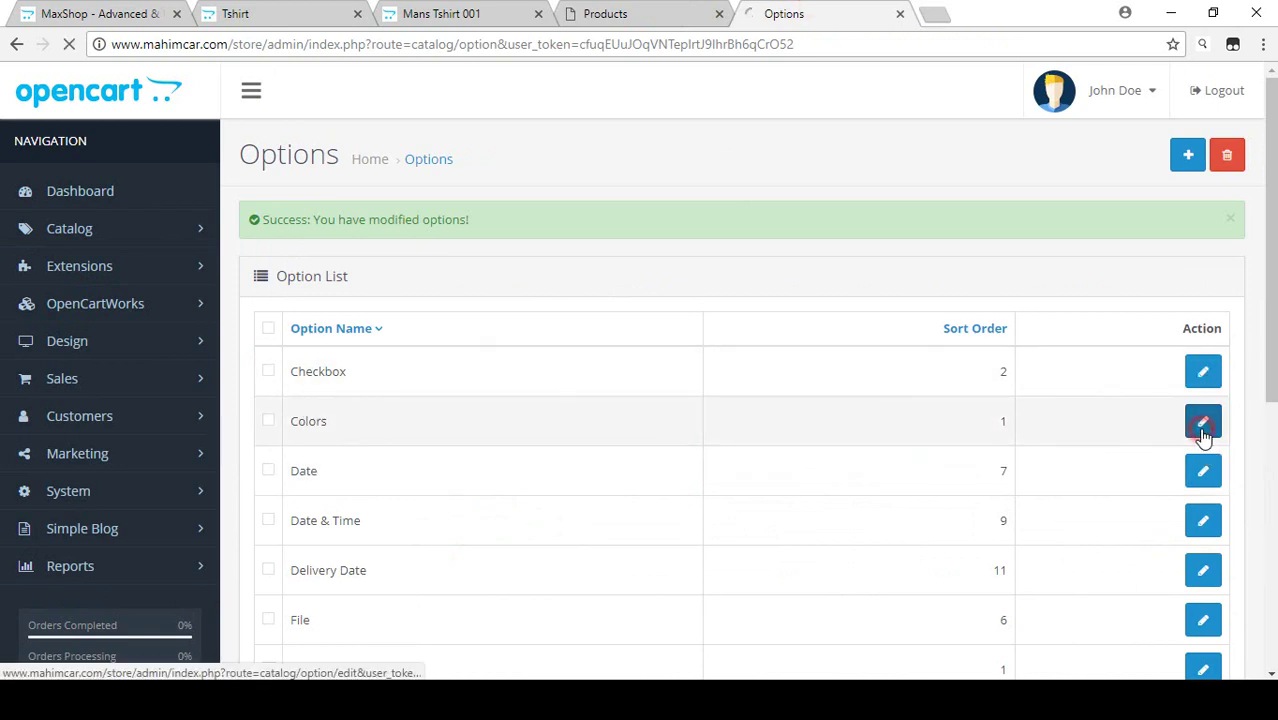
scroll(980, 410, "down", 3)
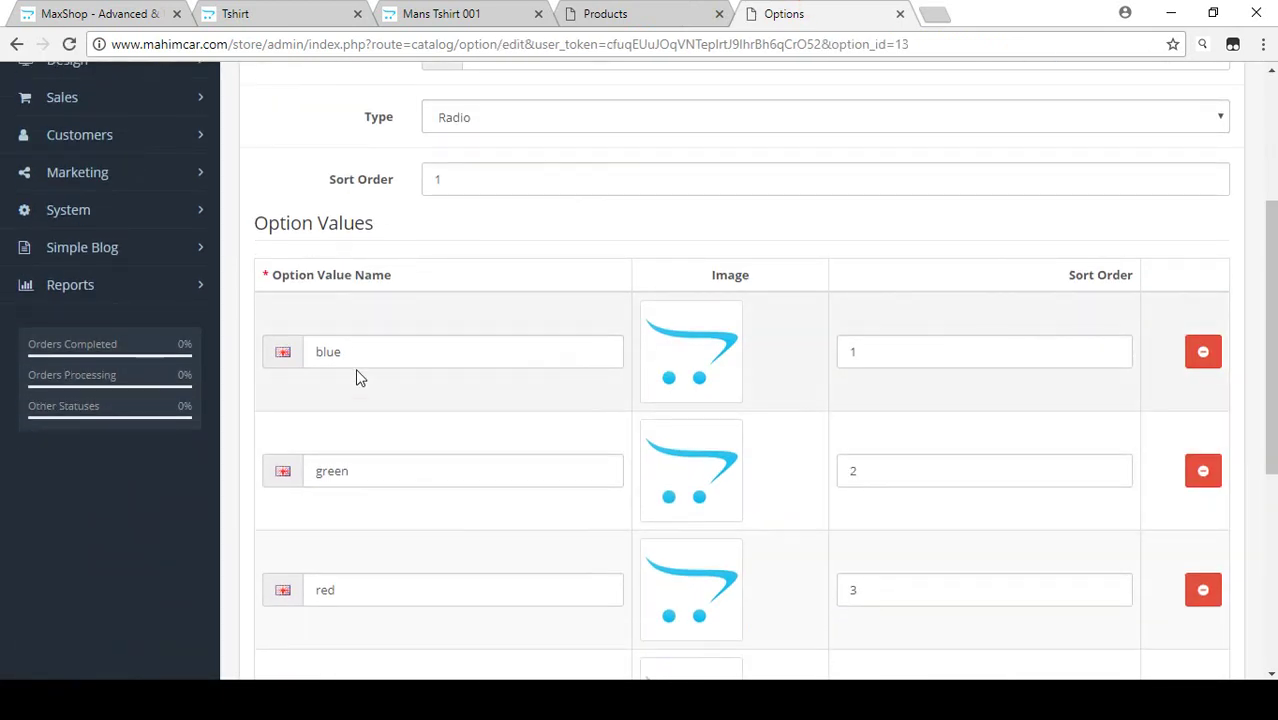
scroll(343, 400, "down", 3)
scroll(345, 508, "up", 4)
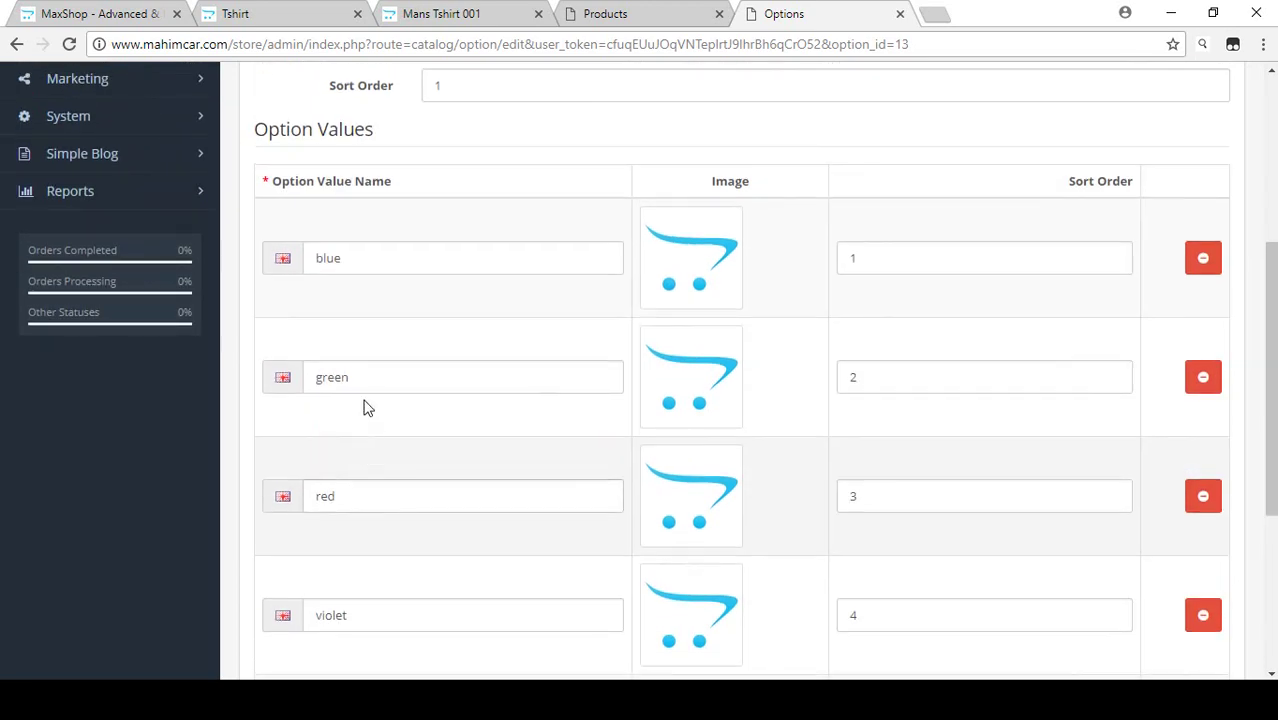
left_click(600, 12)
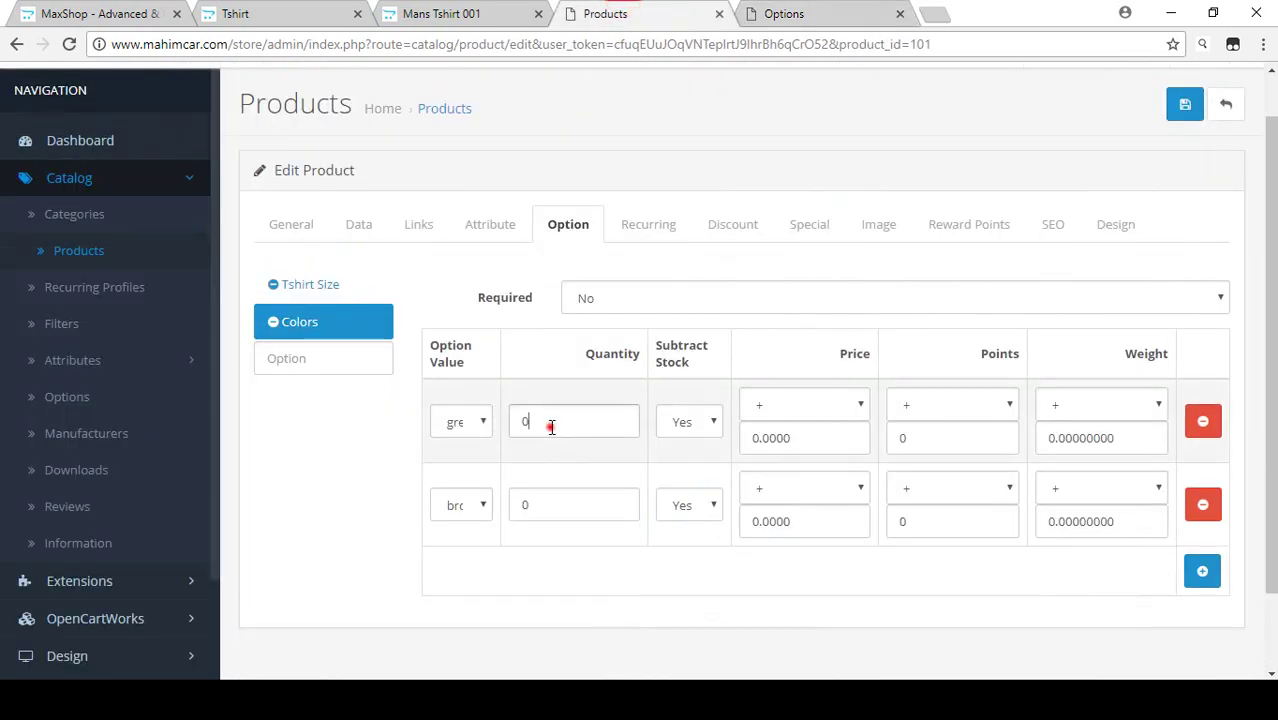
- Give both Colors rows quantity 50, set row two to brown, and save the product
type("50")
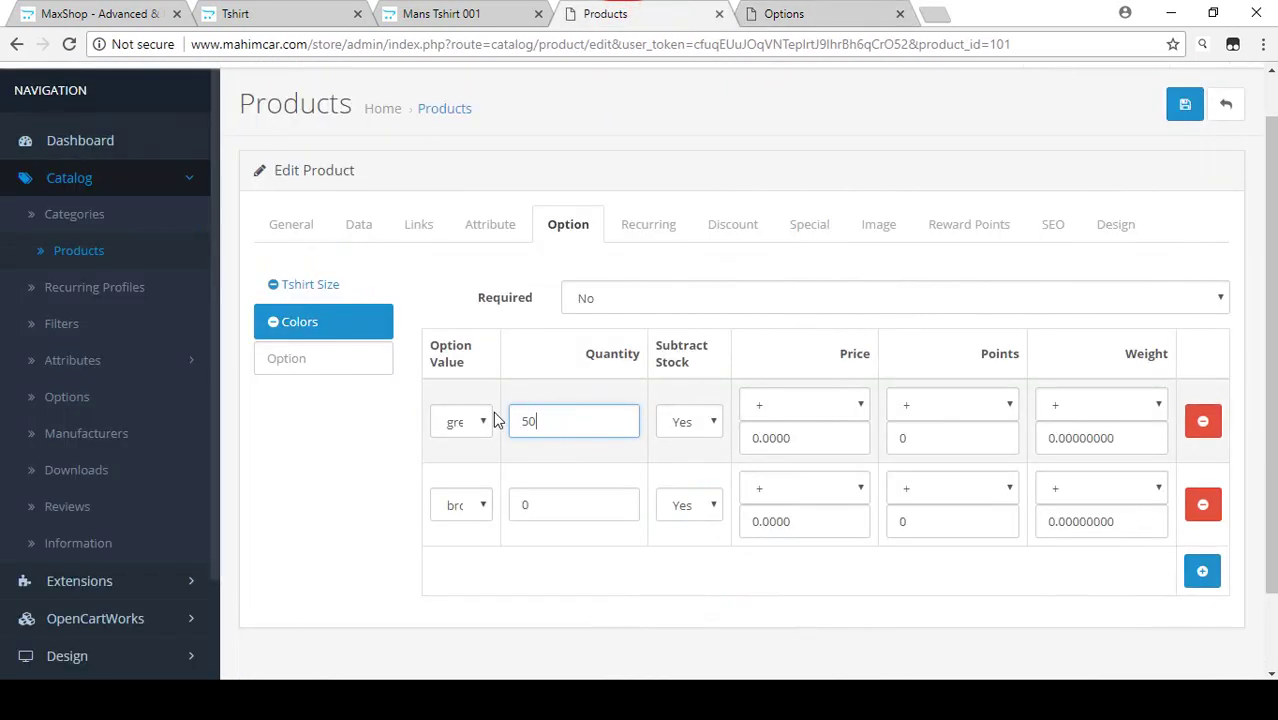
left_click(537, 494)
type("5")
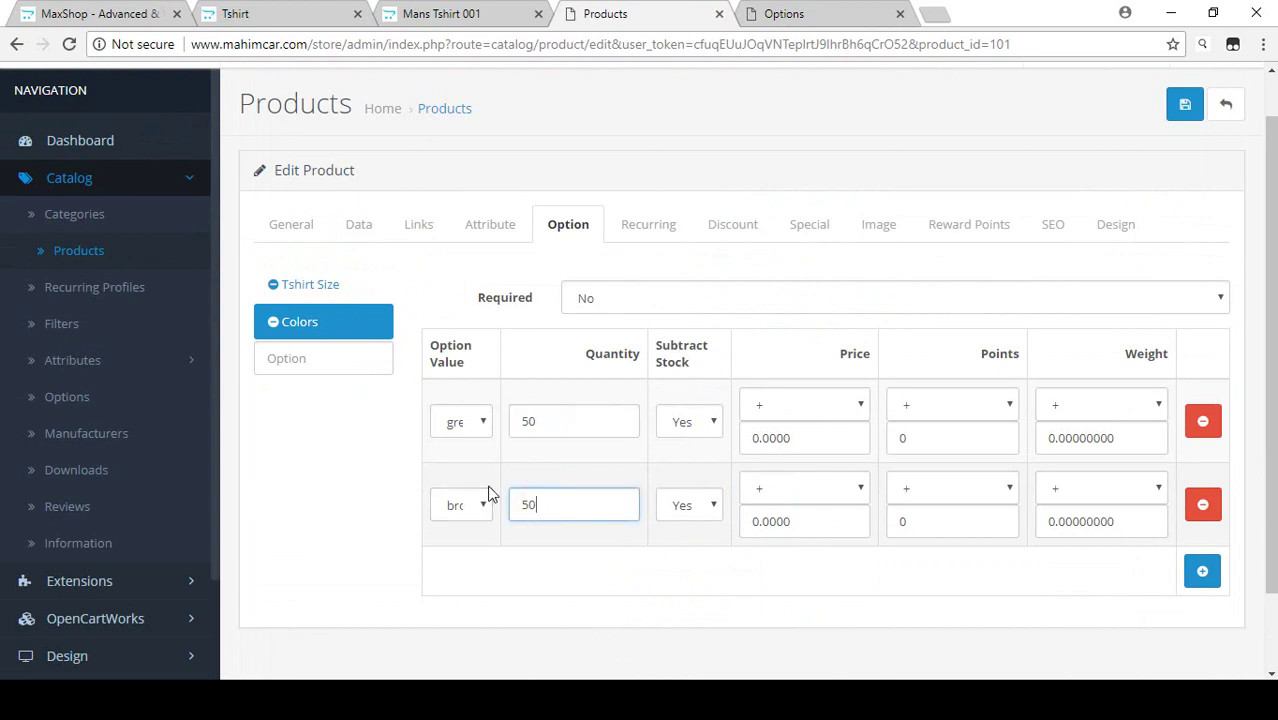
left_click(475, 505)
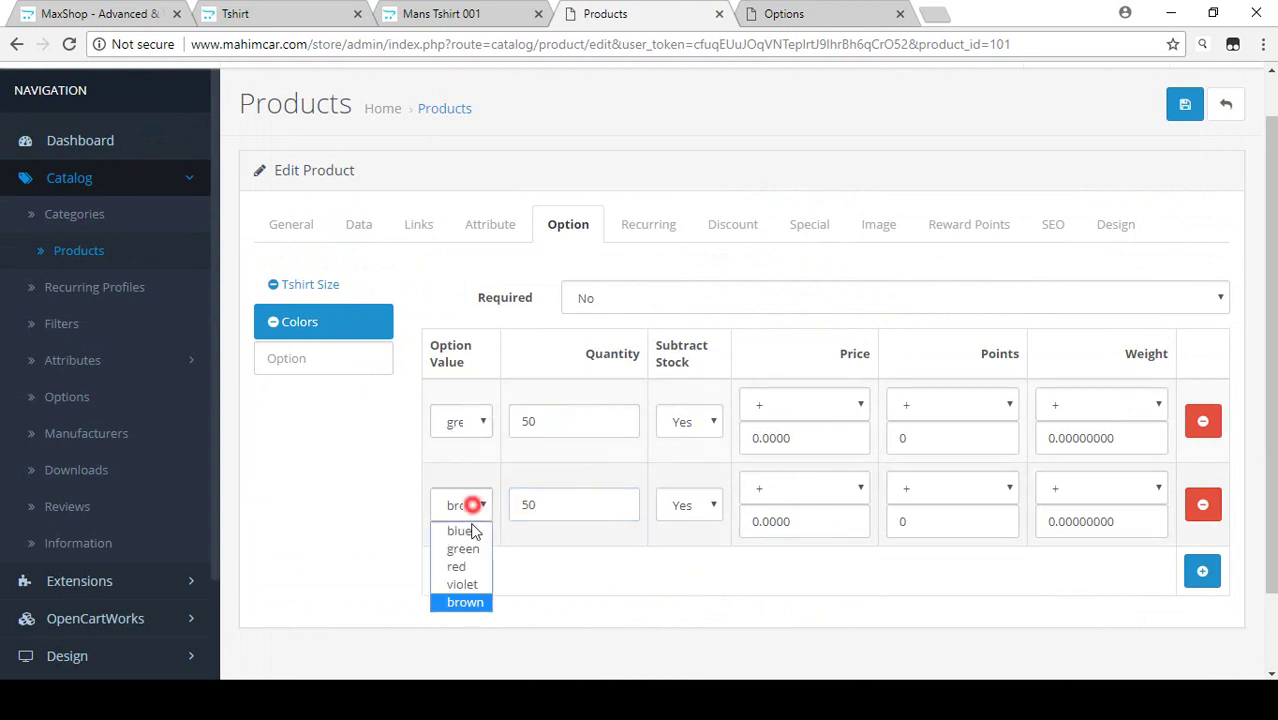
left_click(377, 528)
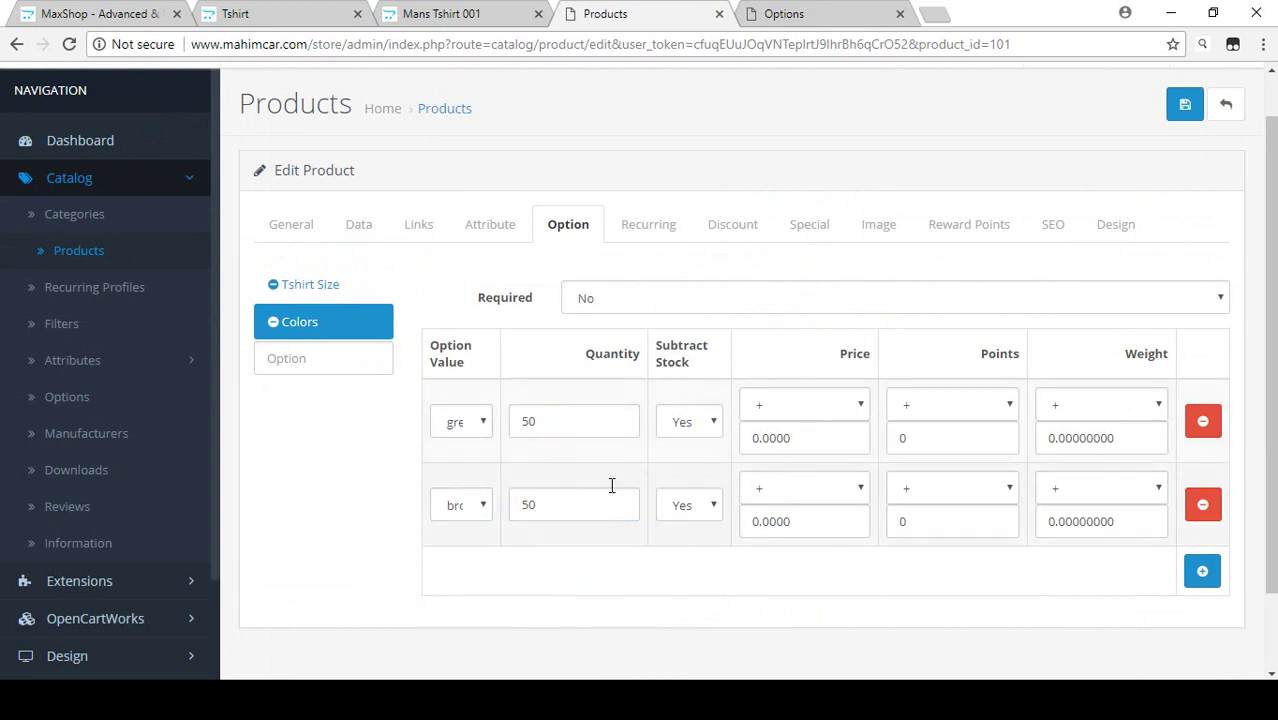
left_click(1184, 104)
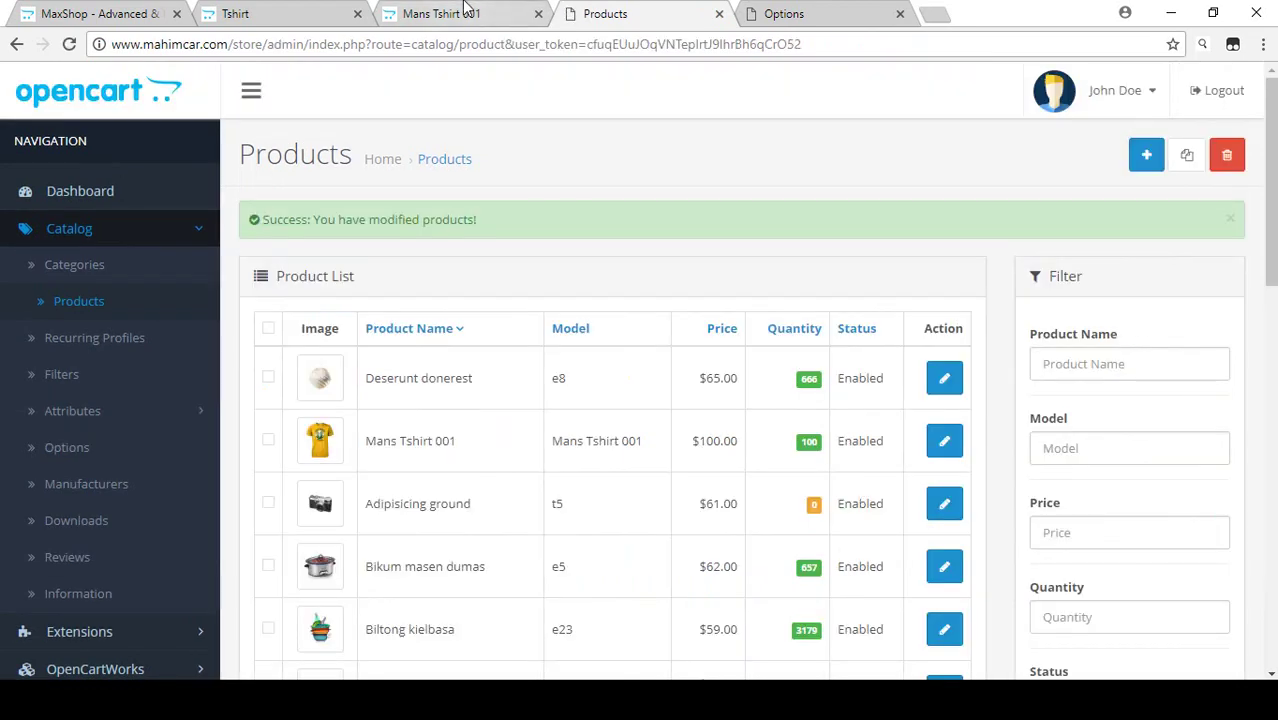
left_click(445, 13)
- Reload the storefront and test green, brown, M and S, ending on brown with size S
left_click(68, 45)
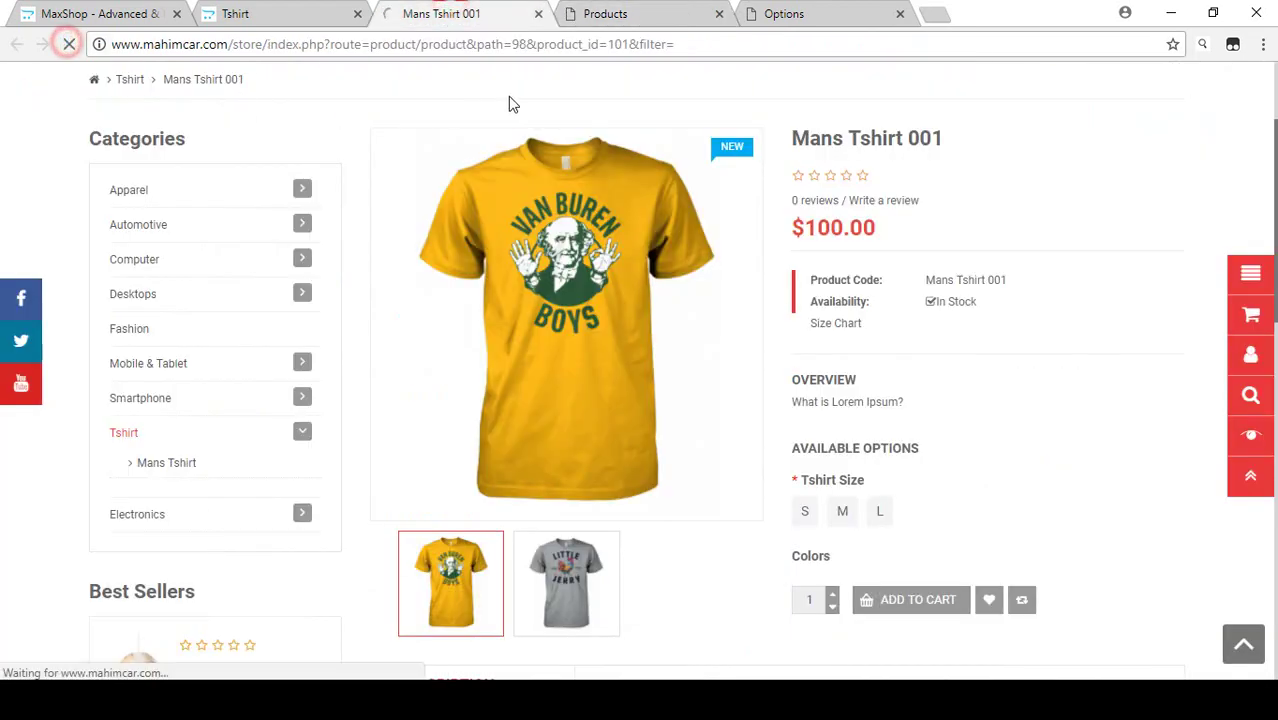
scroll(512, 96, "down", 1)
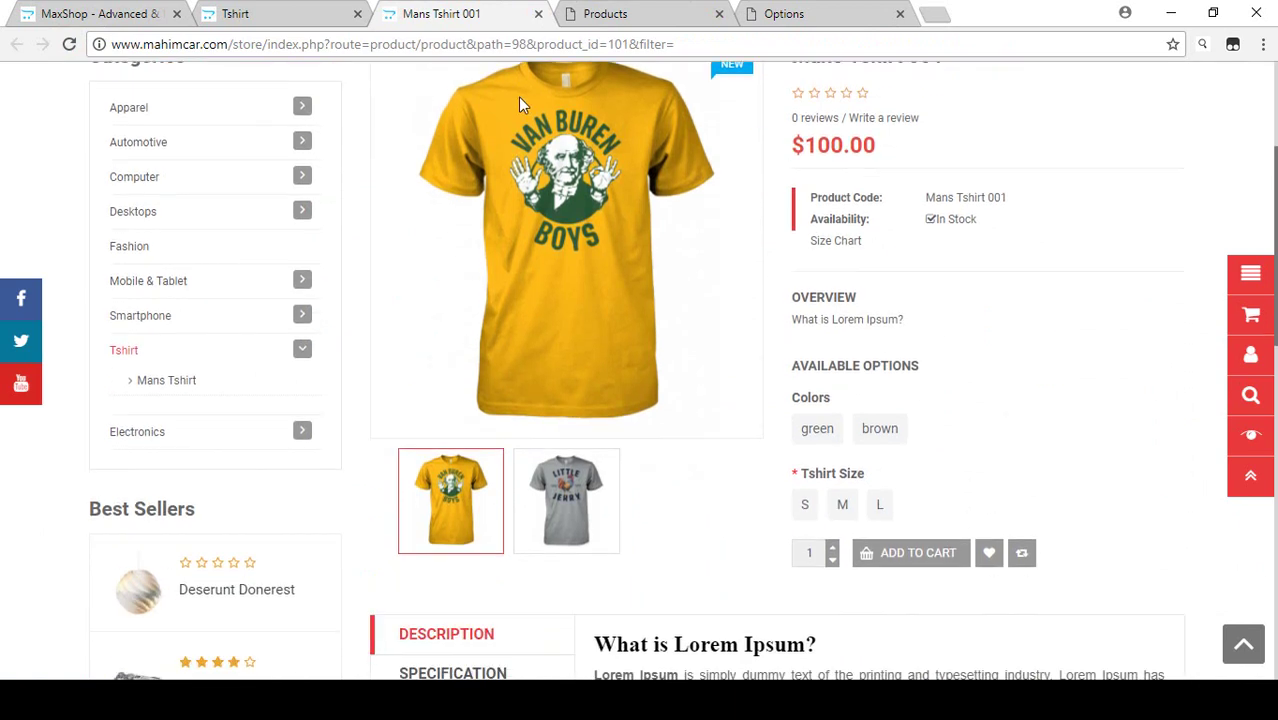
left_click(816, 424)
left_click(882, 422)
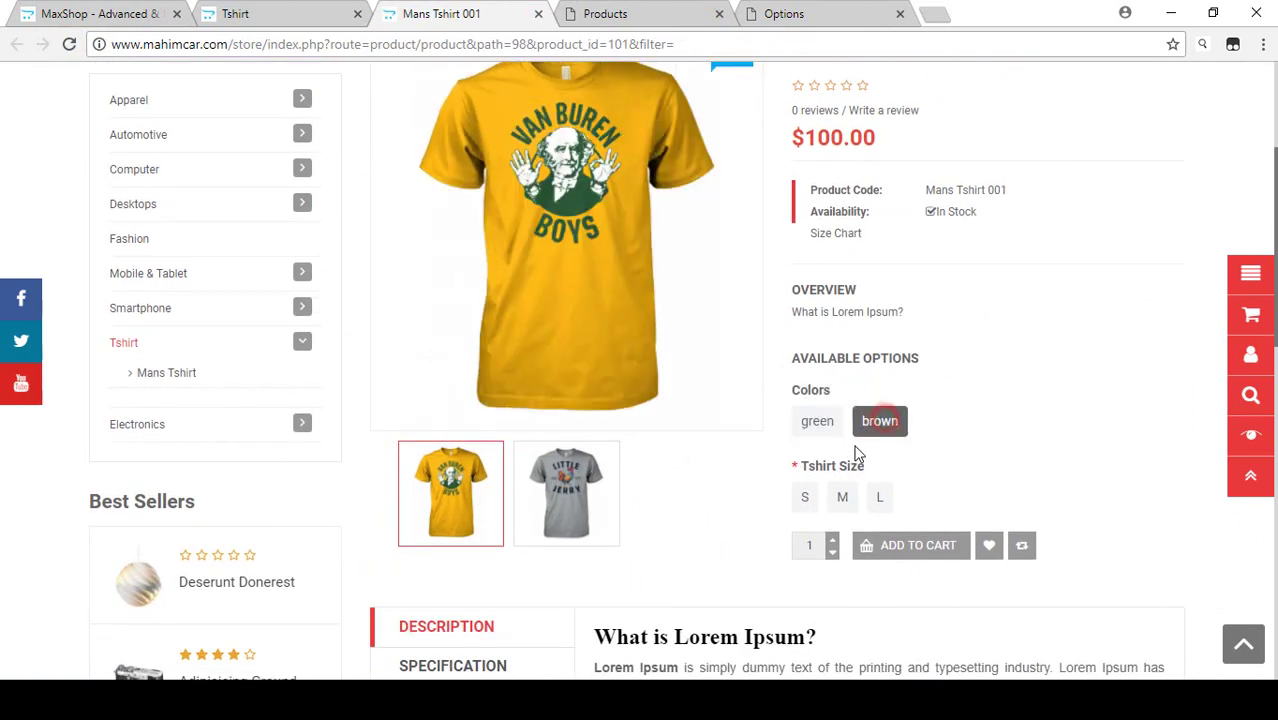
left_click(816, 428)
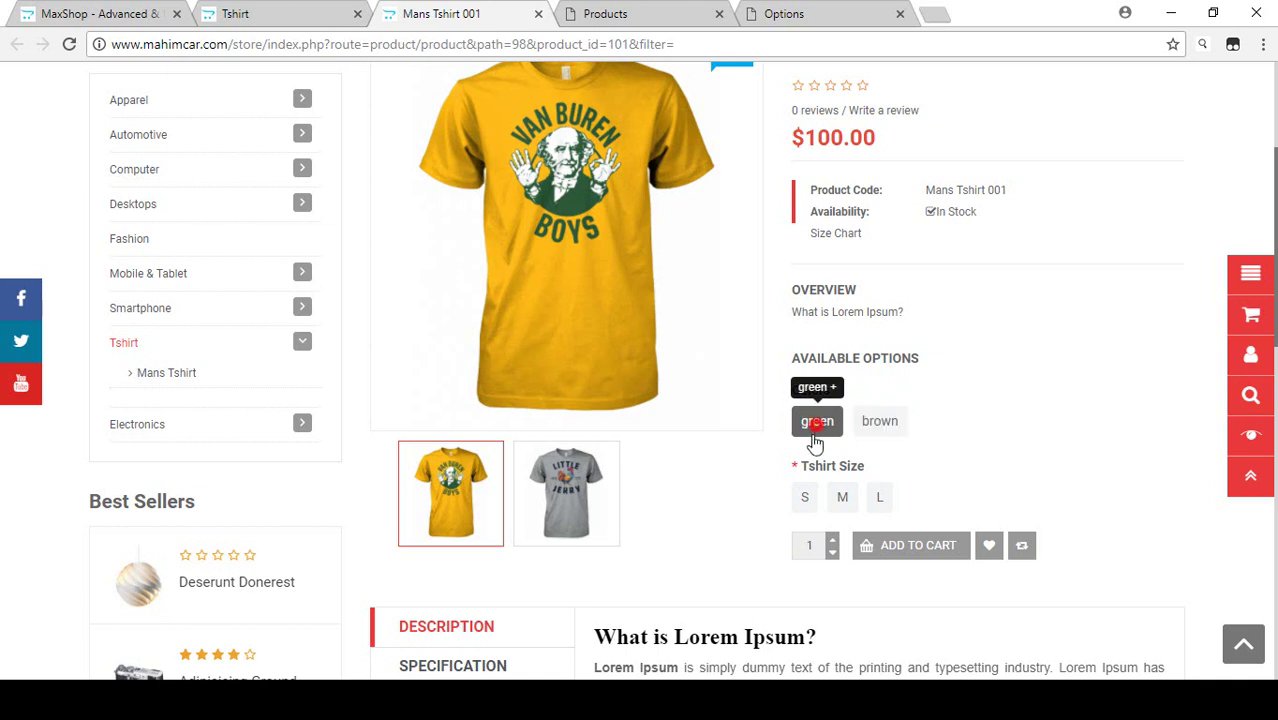
left_click(842, 497)
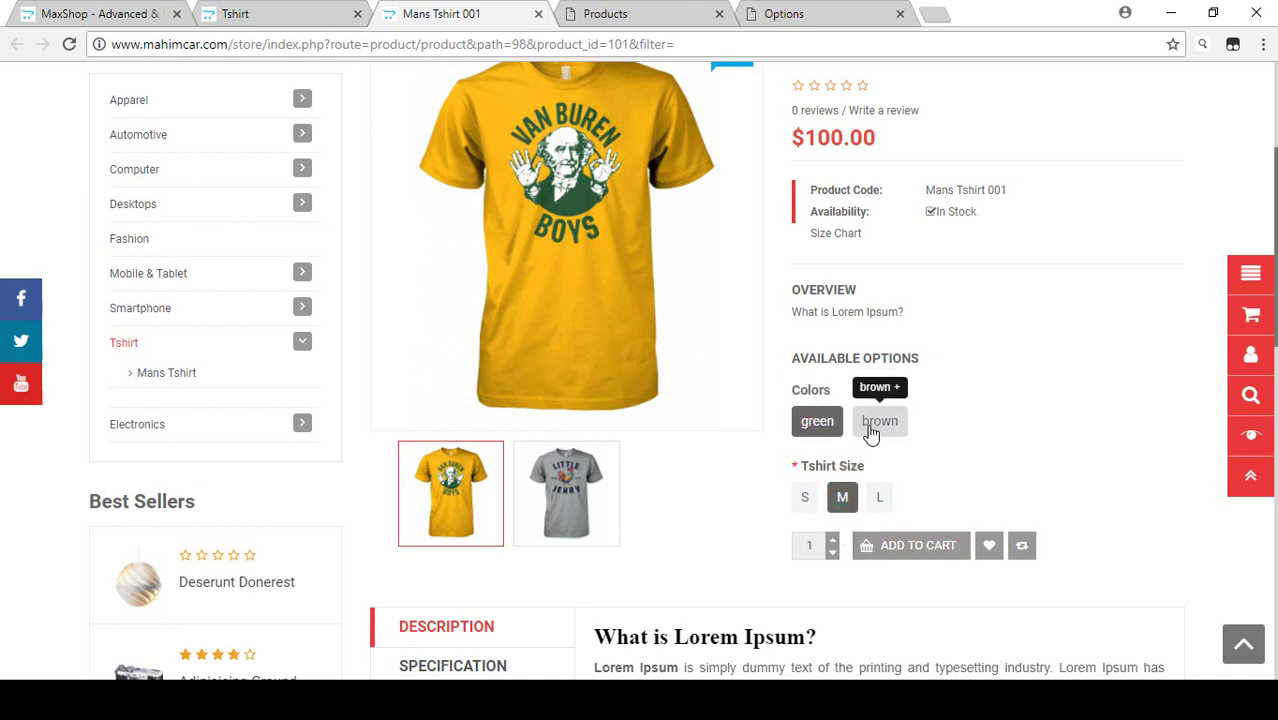
left_click(872, 421)
left_click(806, 498)
left_click(843, 498)
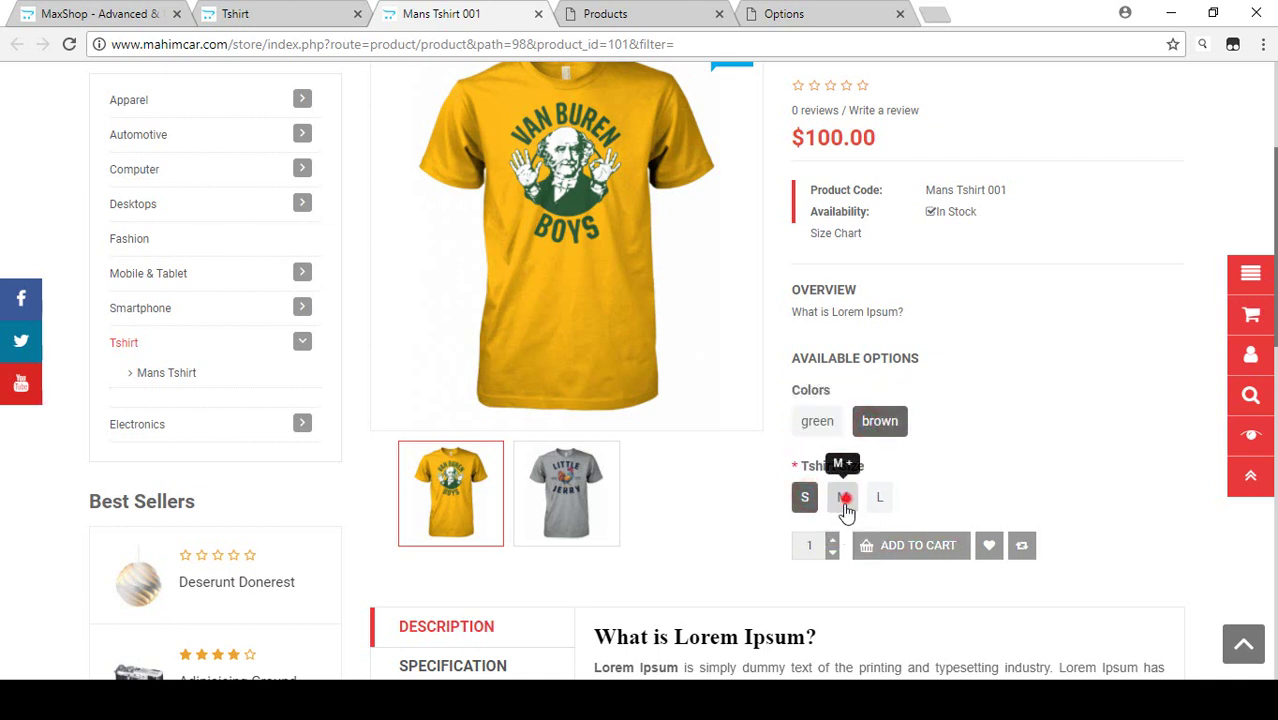
left_click(880, 421)
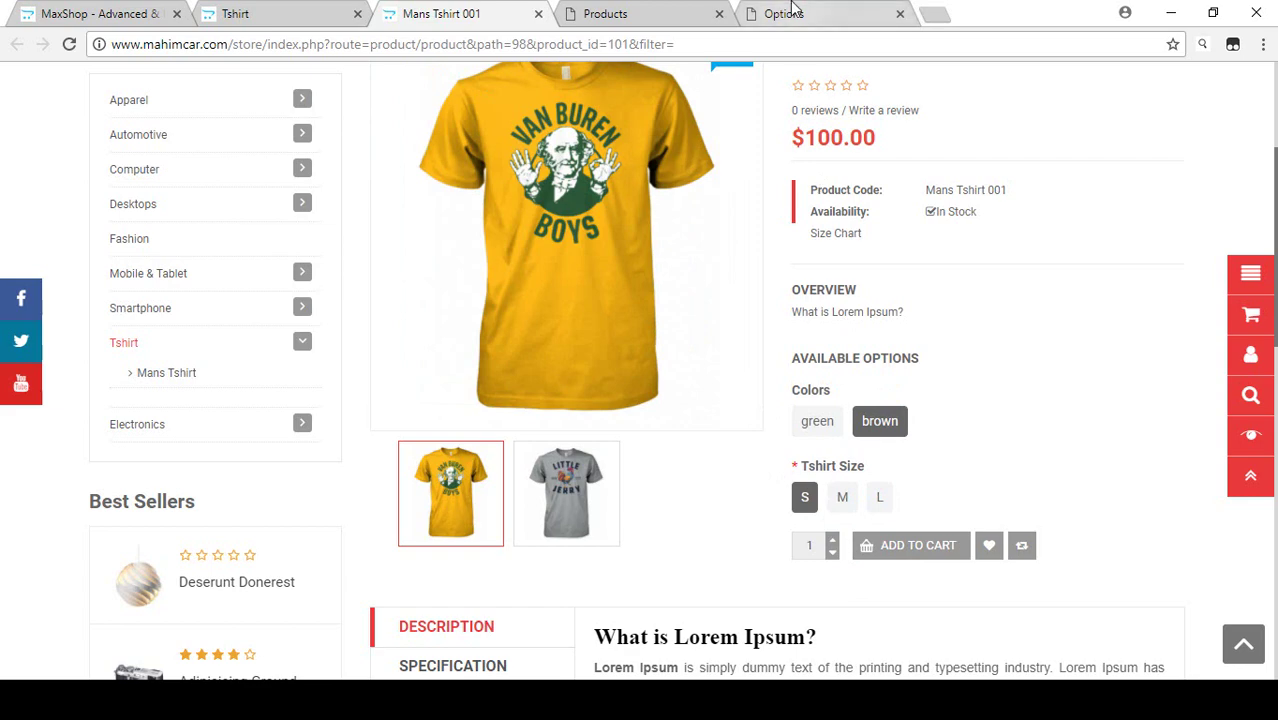
left_click(641, 12)
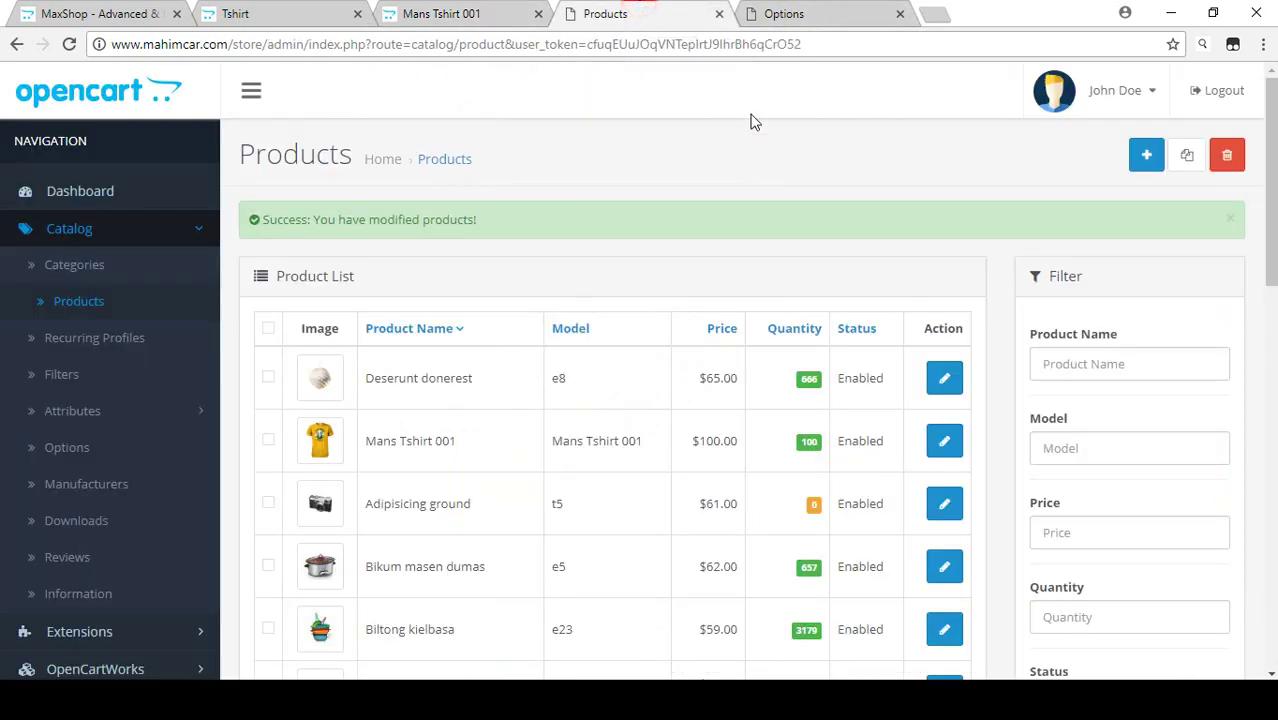
- Delete the Colors option from Mans Tshirt 001's Option tab and save the product
left_click(943, 448)
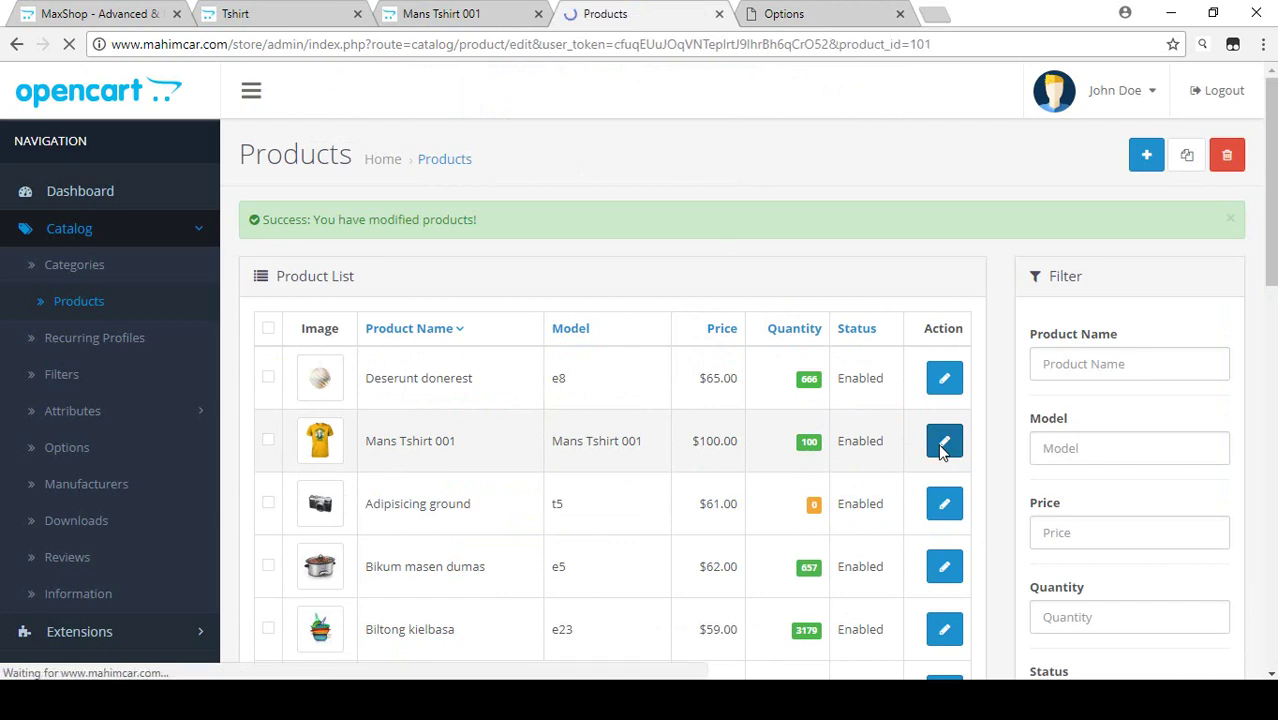
left_click(557, 270)
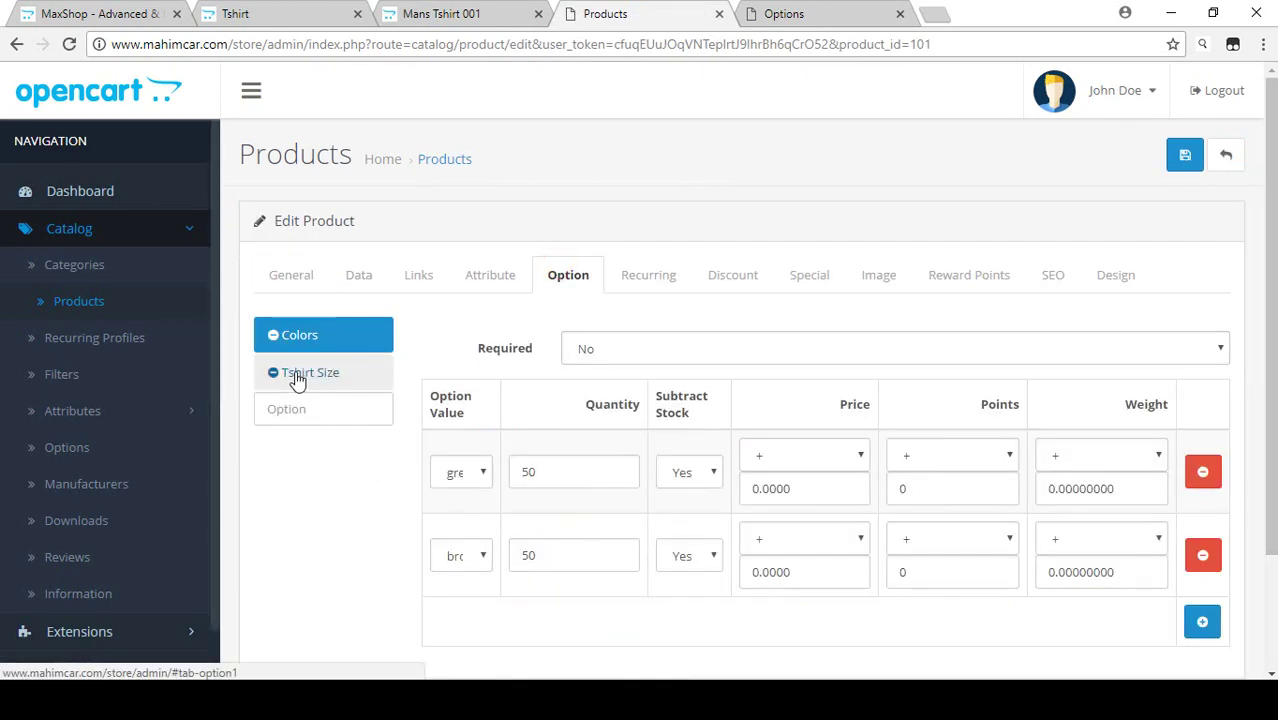
left_click(271, 338)
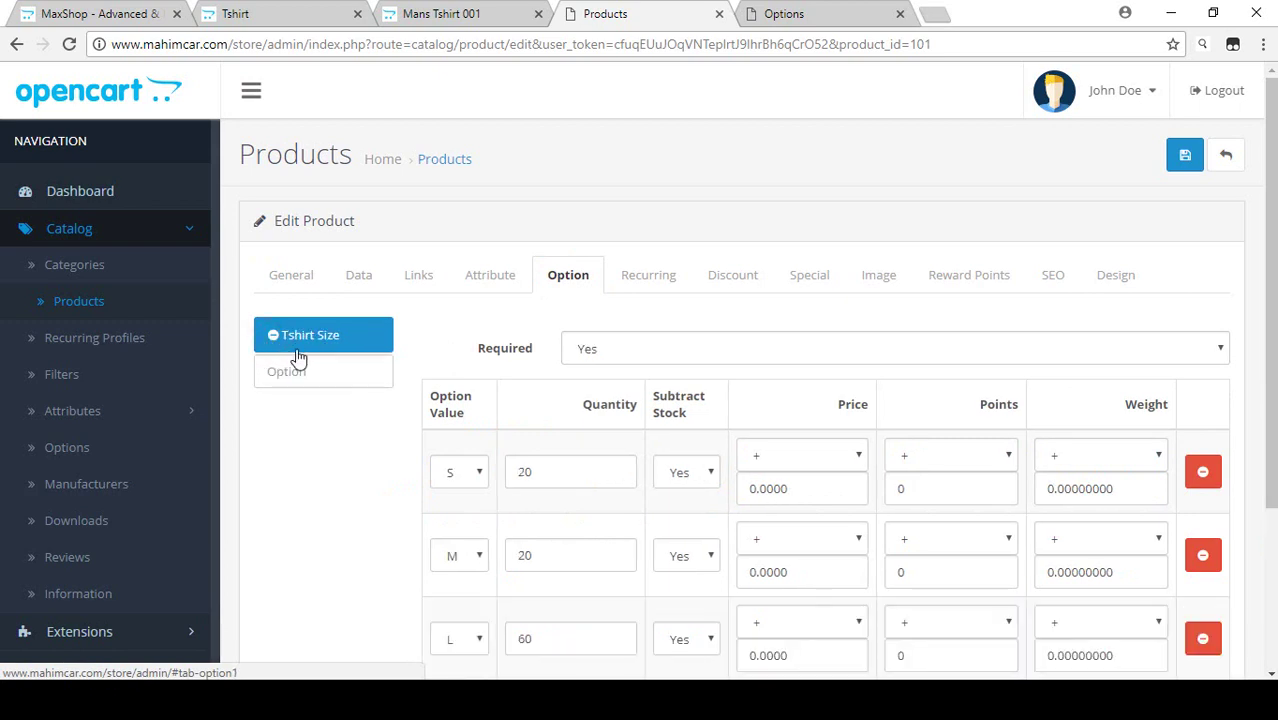
left_click(1184, 155)
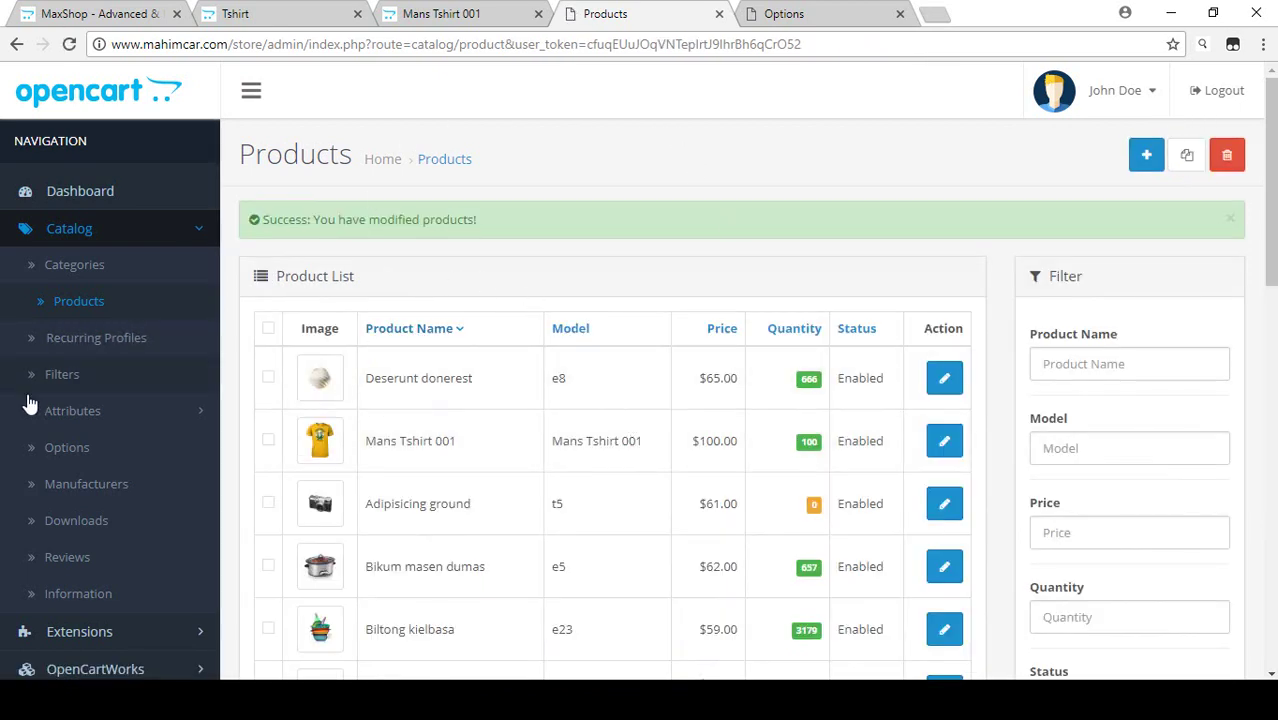
left_click(425, 16)
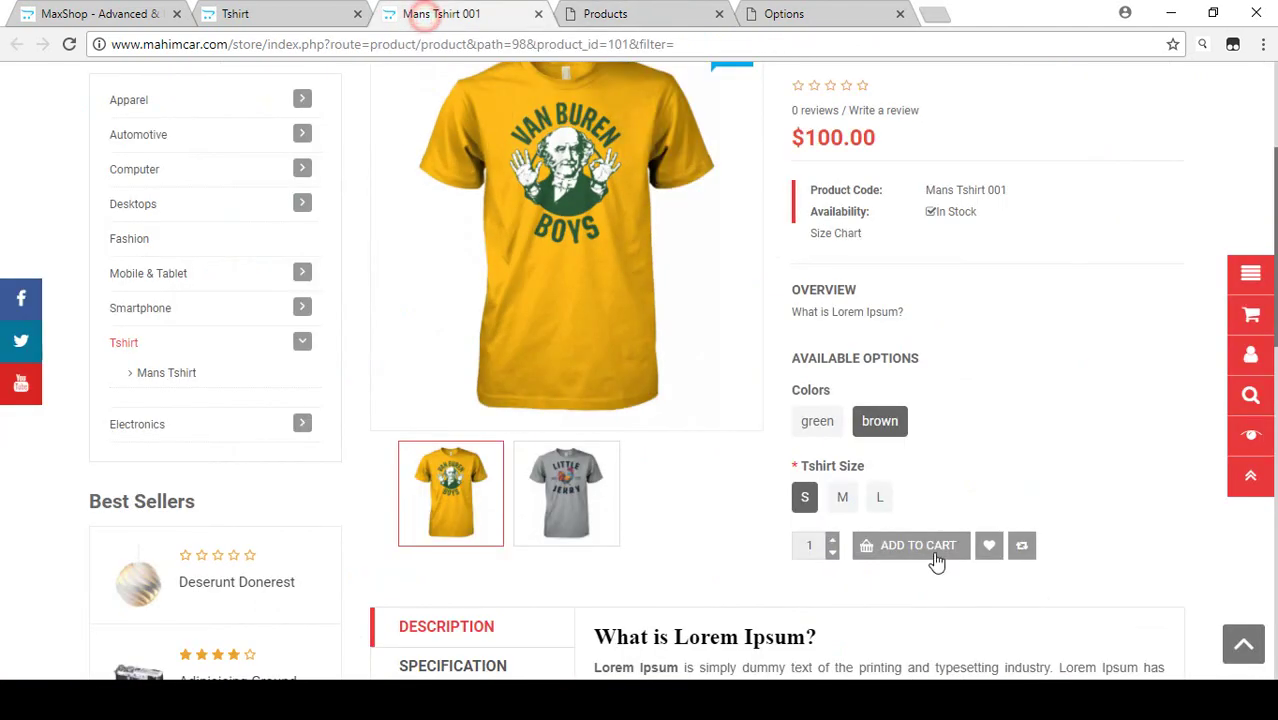
key("ctrl+Tab")
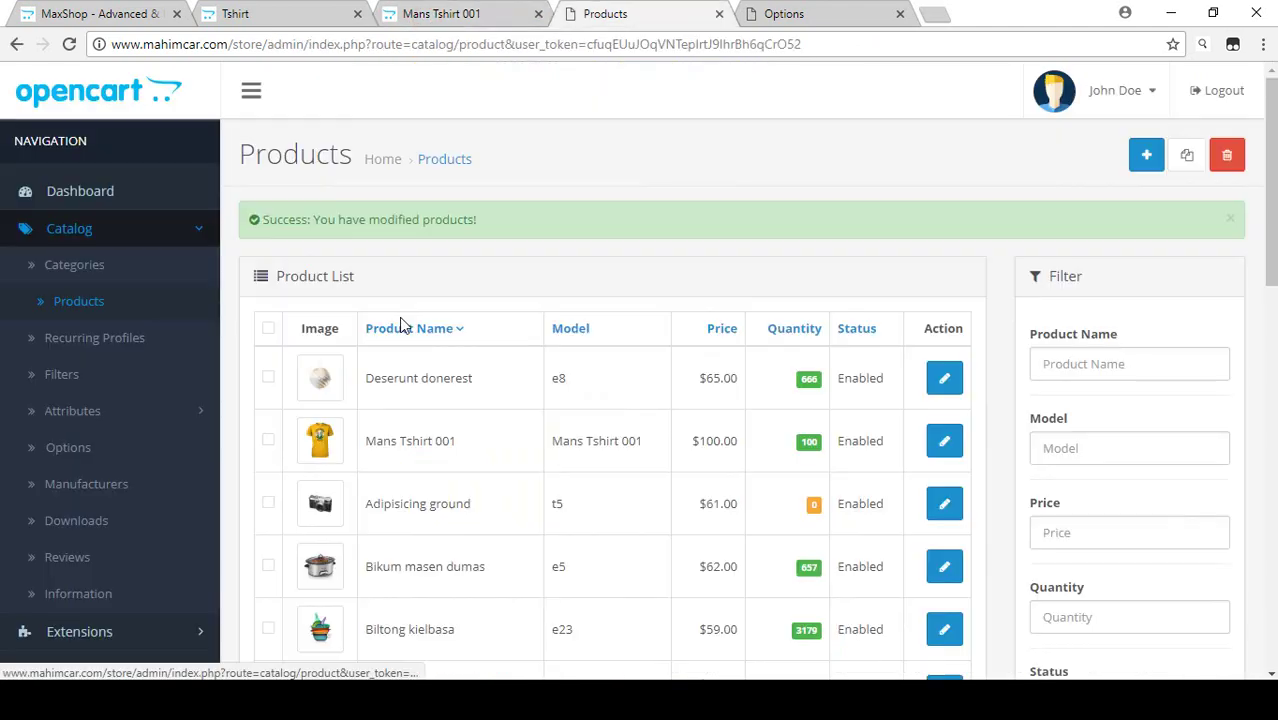